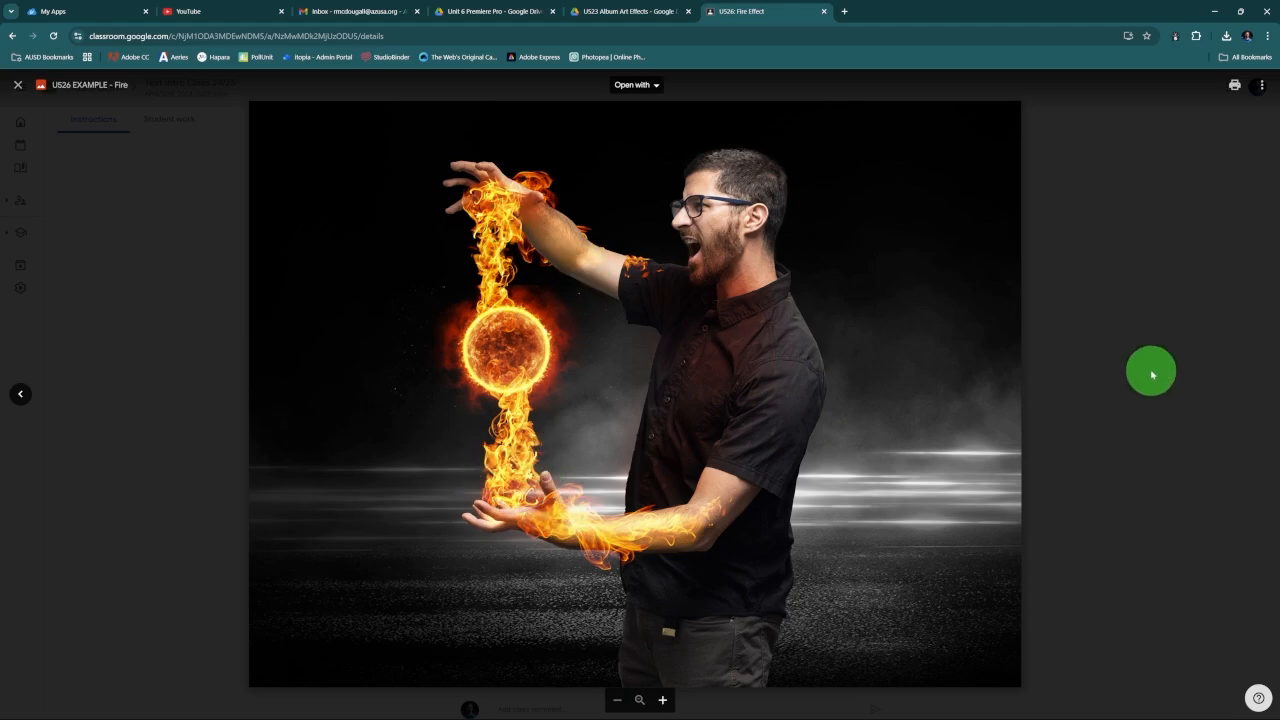
Step: Close the fire example image preview and switch to Photoshop
left_click(1151, 369)
left_click(962, 410)
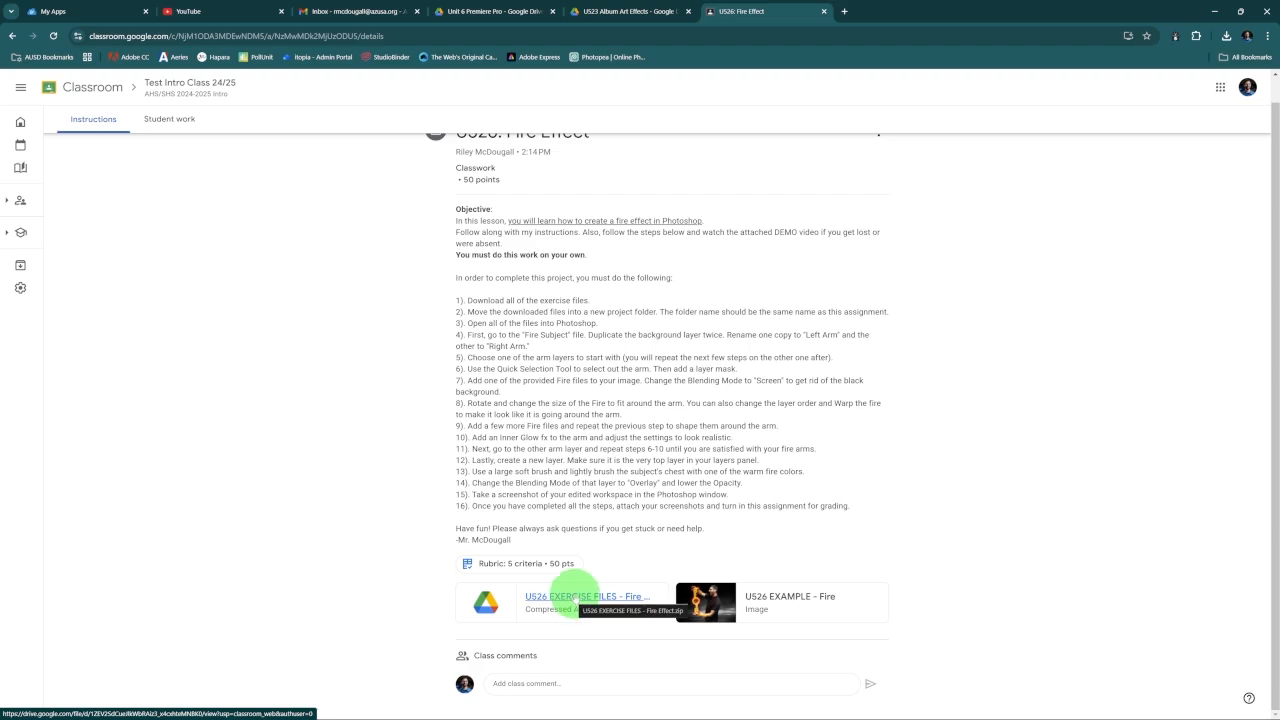
mouse_move(636, 708)
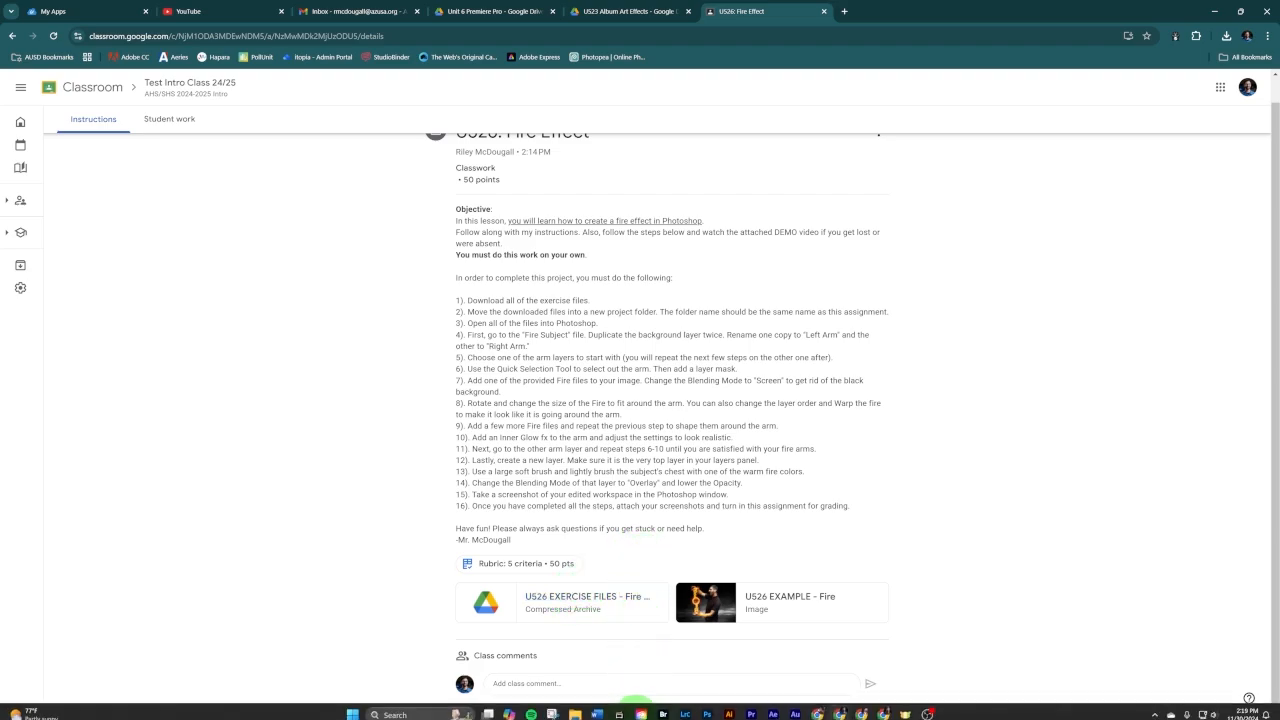
left_click(706, 709)
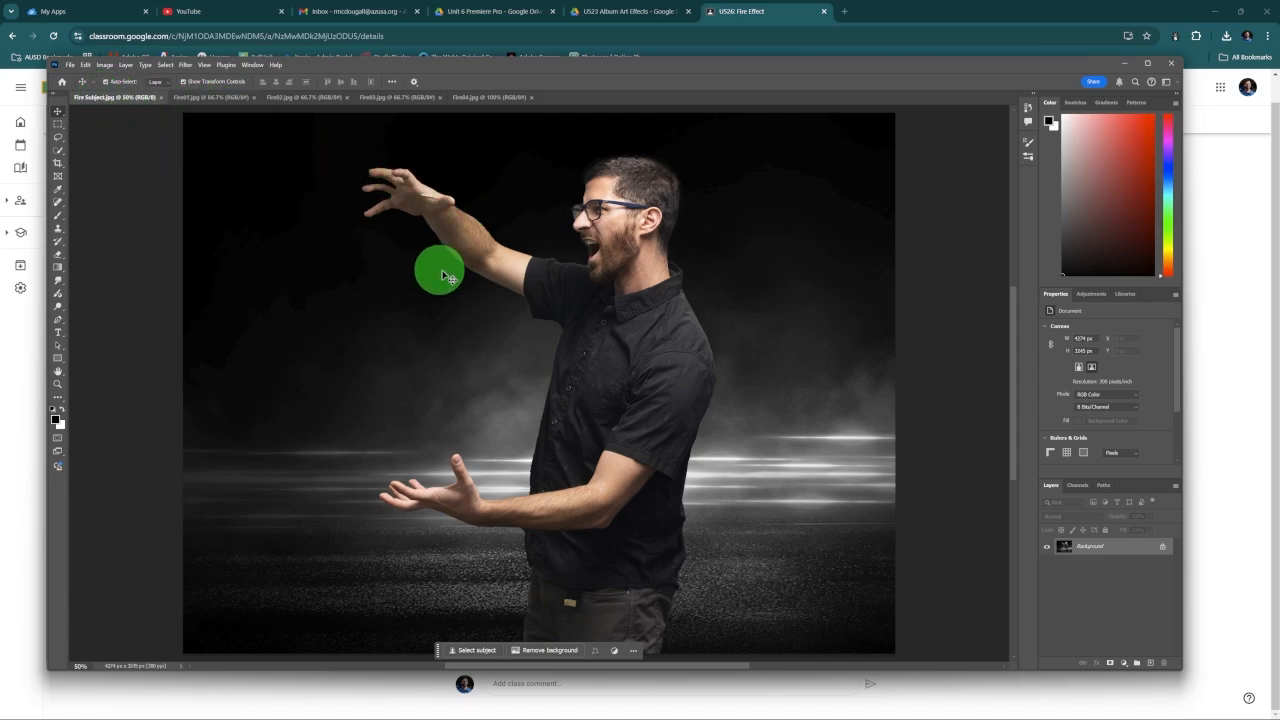
Step: Look through the fire images Fire01 to Fire04 and return to Fire Subject.jpg
left_click(205, 97)
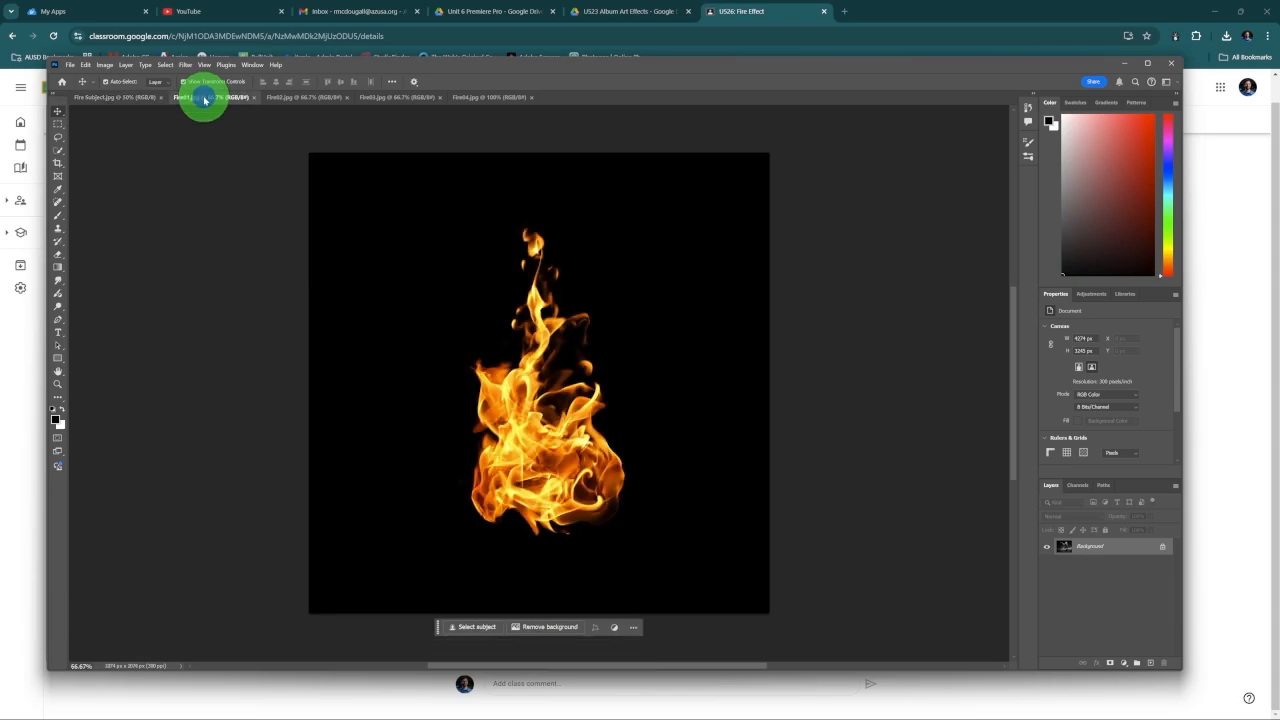
left_click(292, 99)
left_click(395, 98)
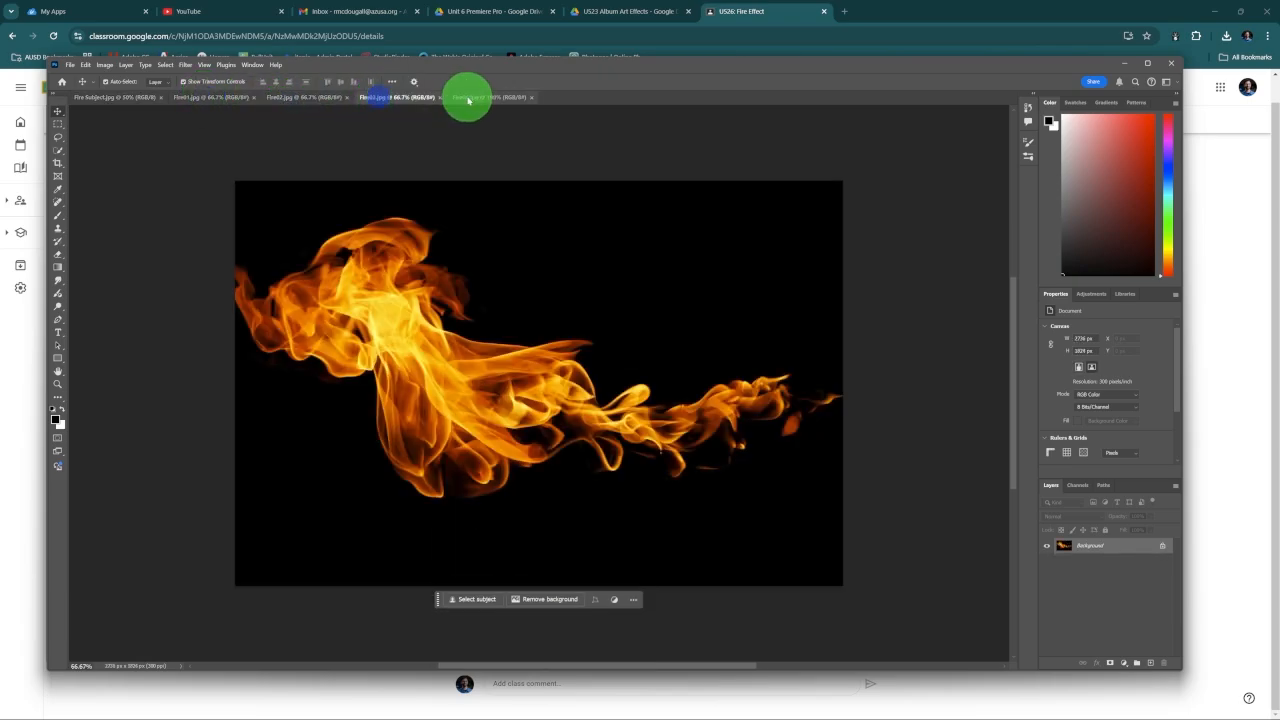
left_click(477, 99)
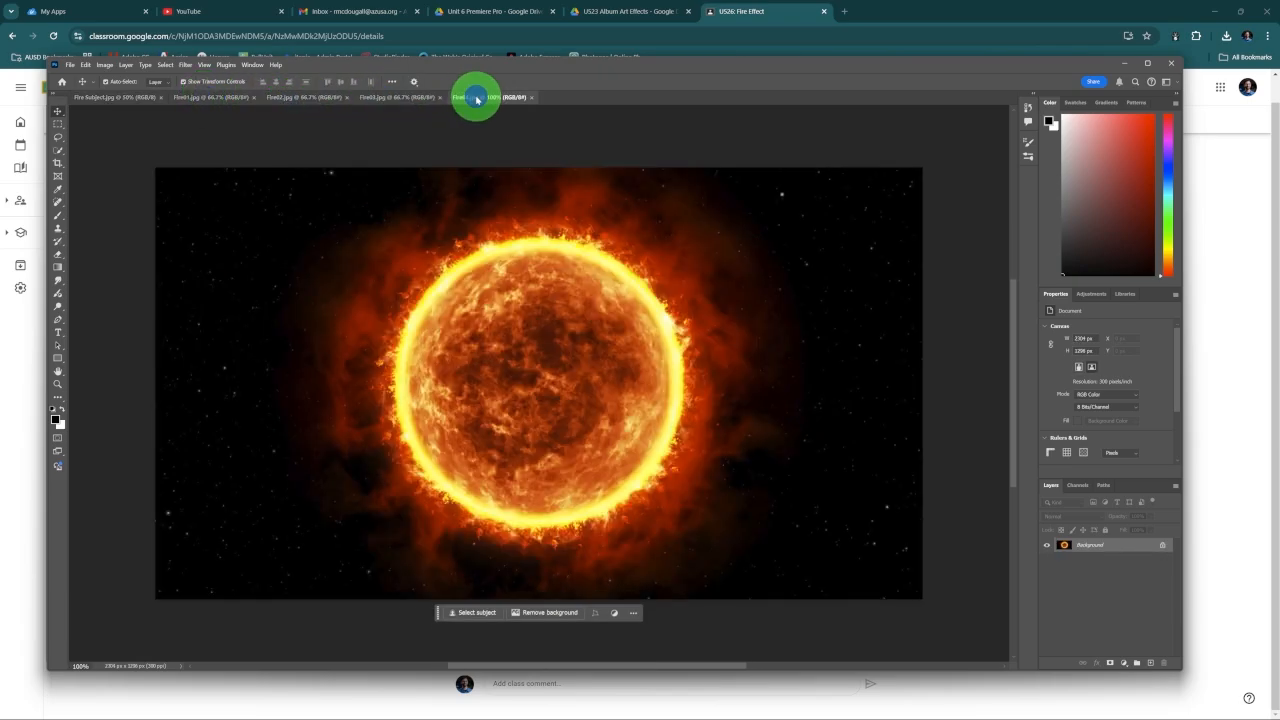
left_click(123, 100)
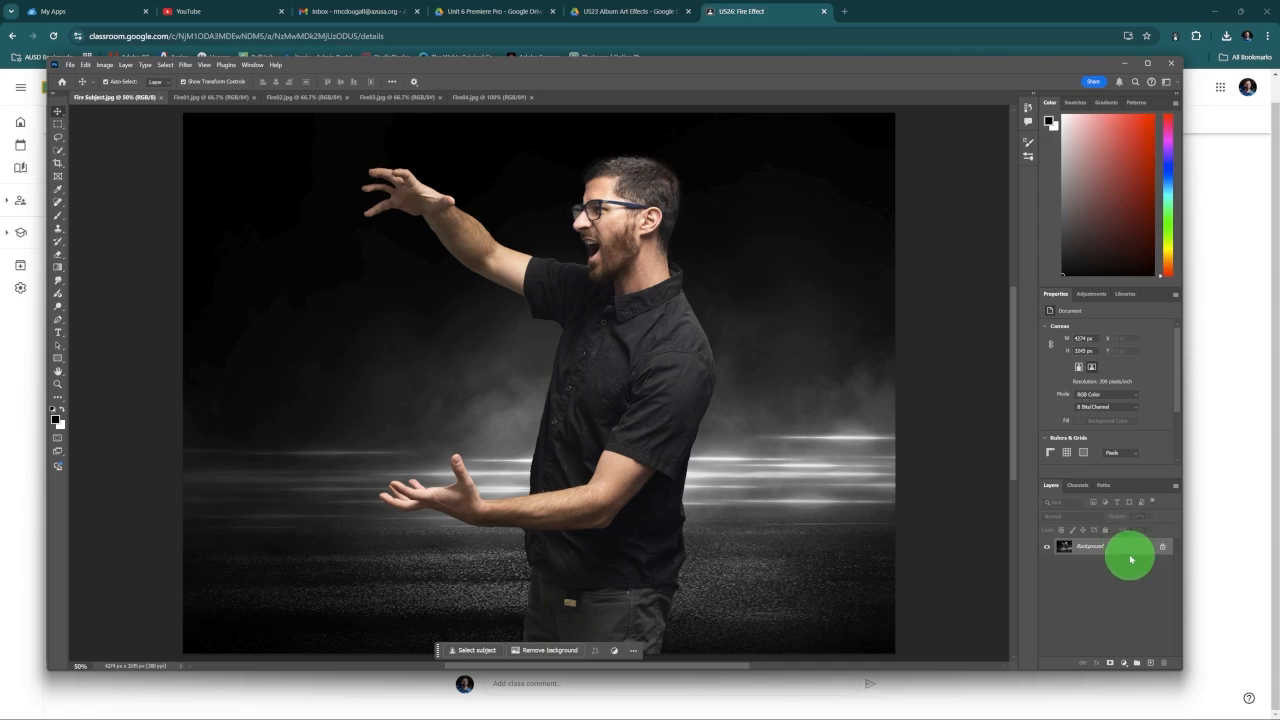
Step: Duplicate the Background layer twice, naming the lower copy Left and the upper copy Right
key("ctrl+j")
key("ctrl+j")
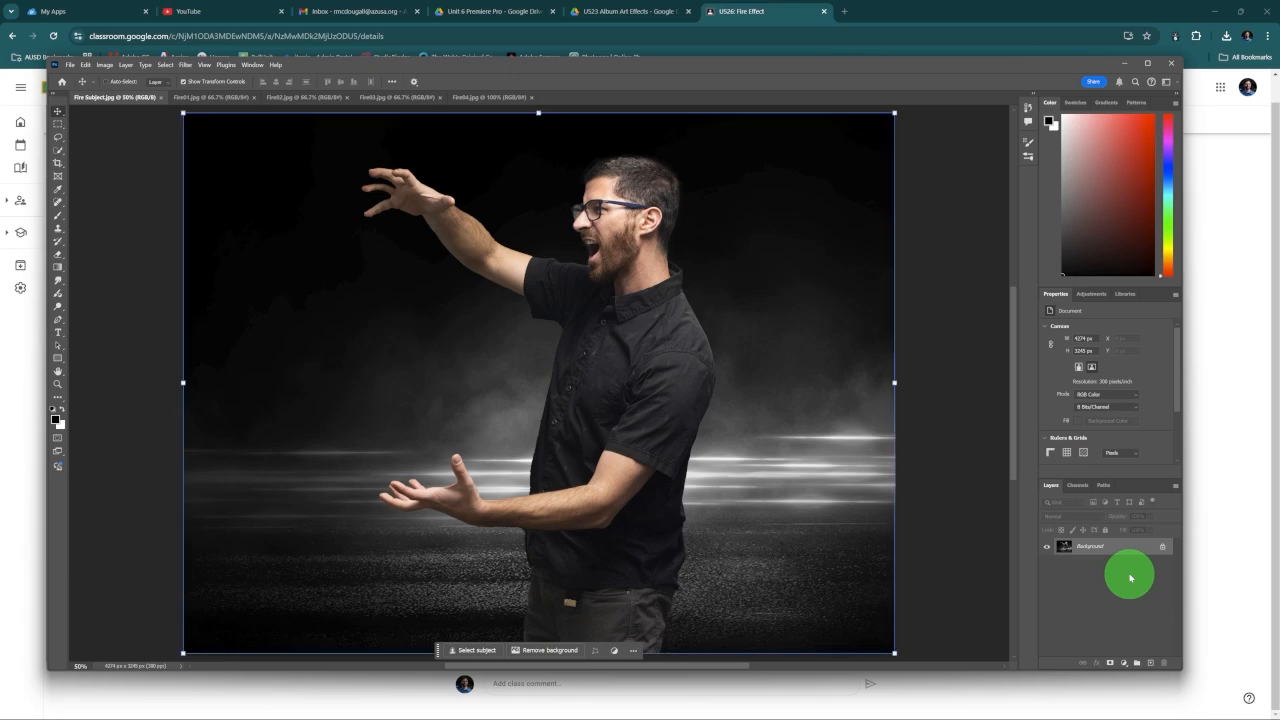
left_click(1087, 567)
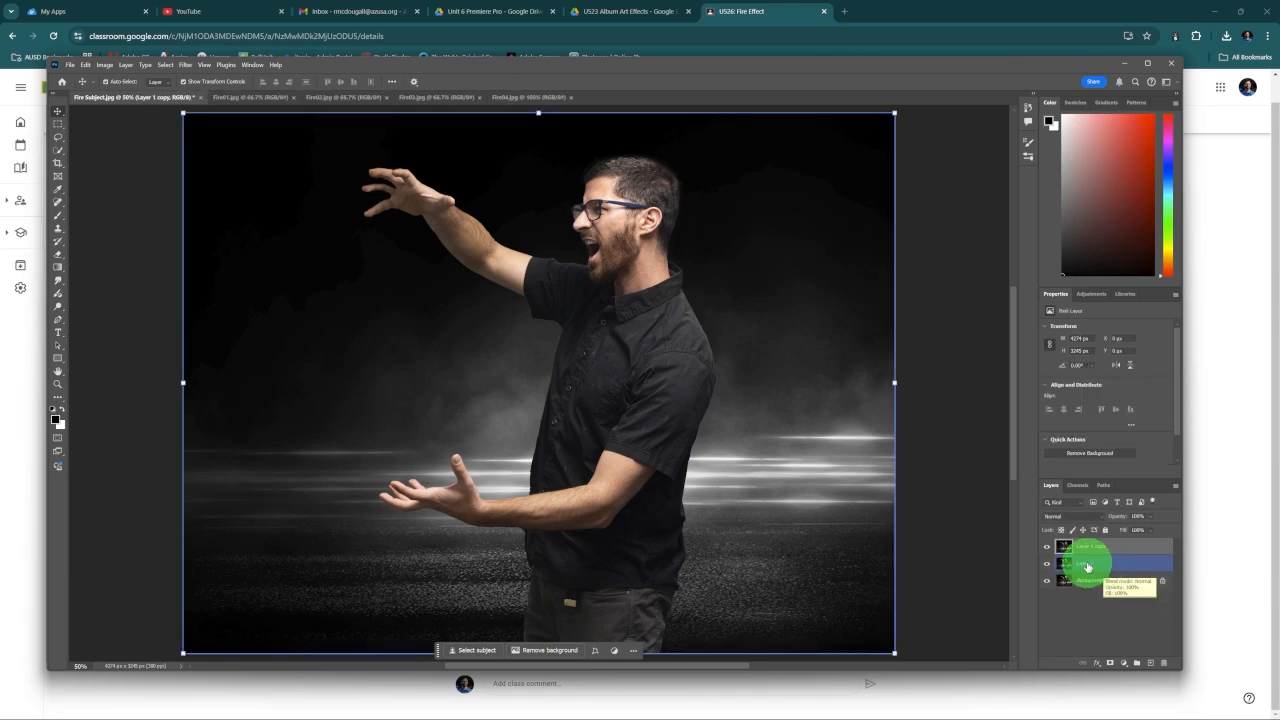
double_click(1087, 563)
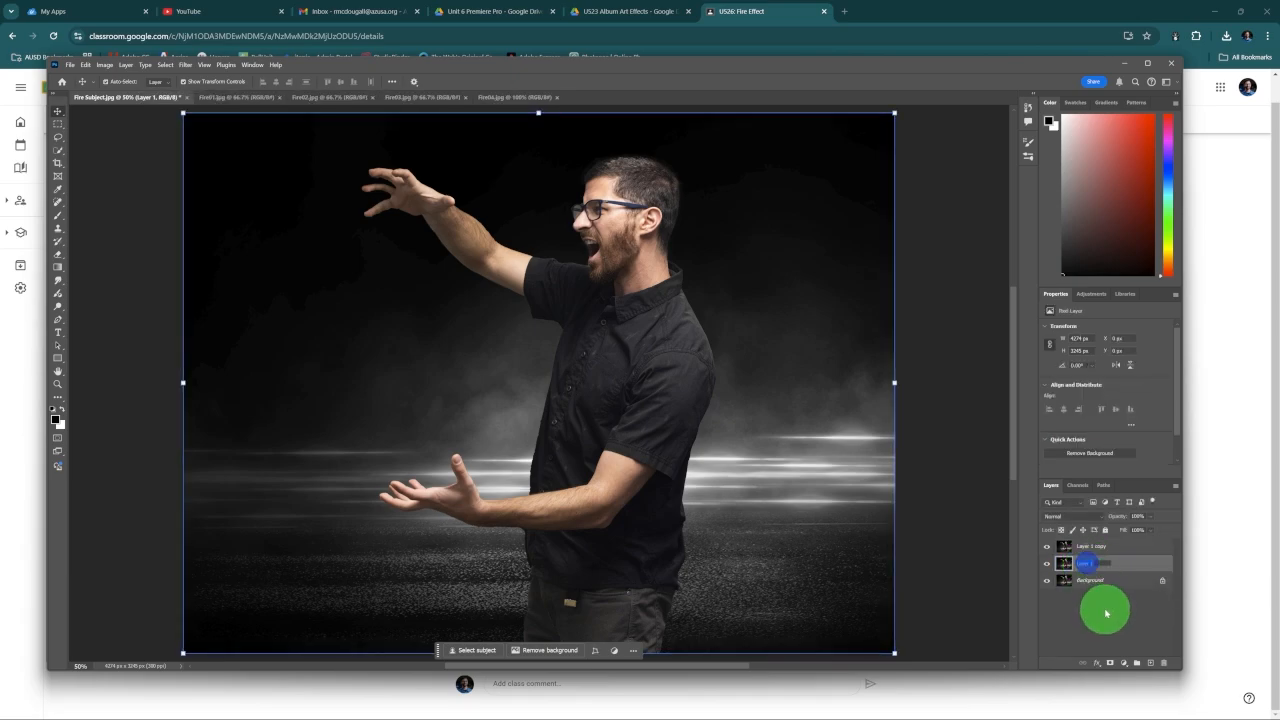
left_click(1106, 613)
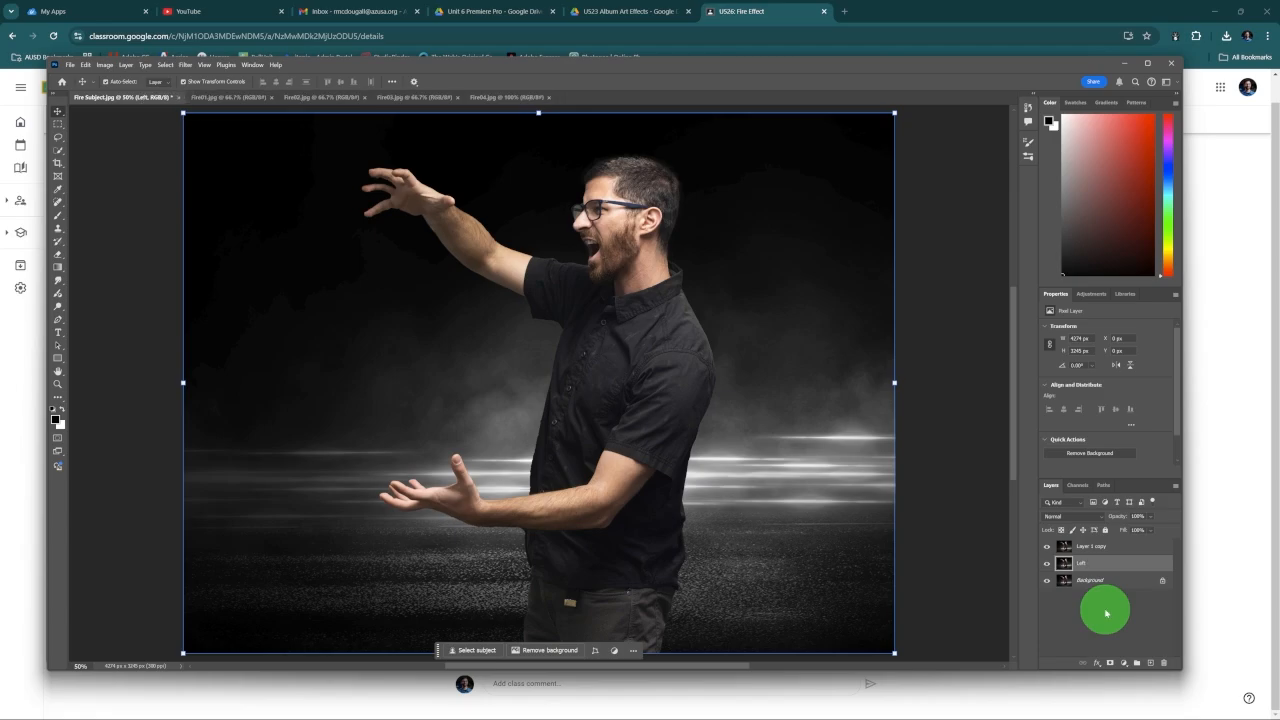
left_click(1087, 546)
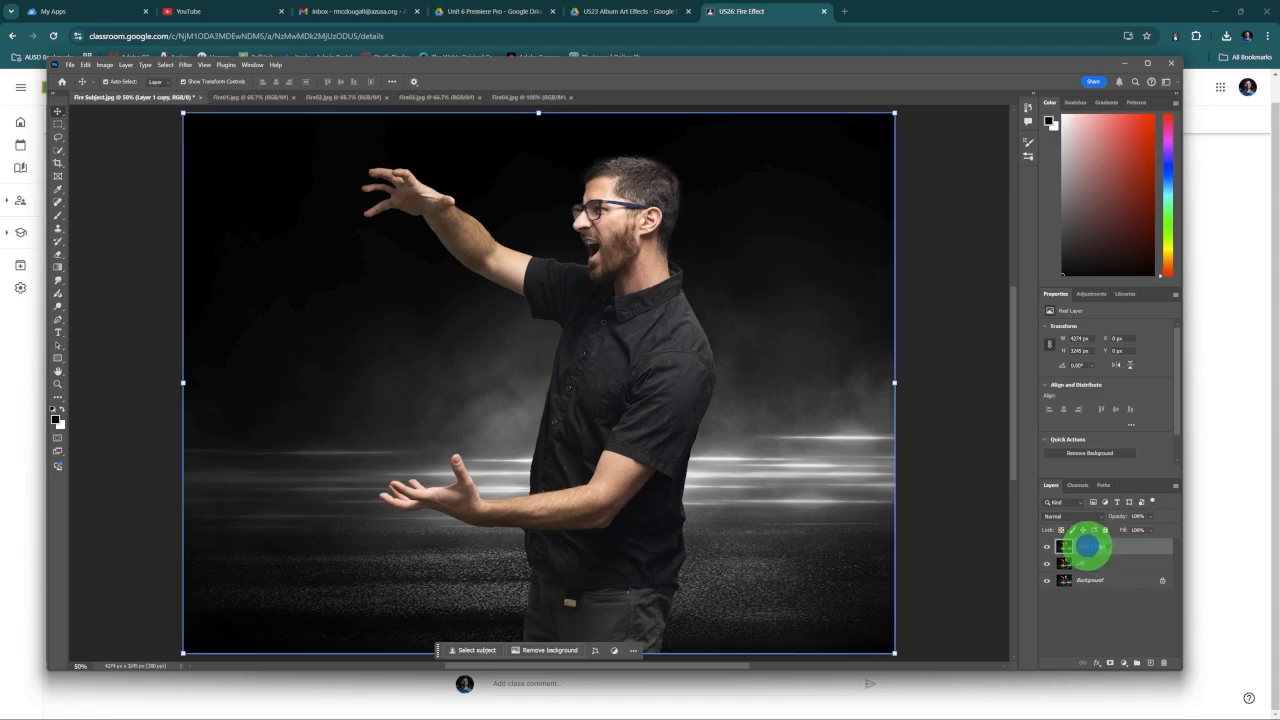
key("Return")
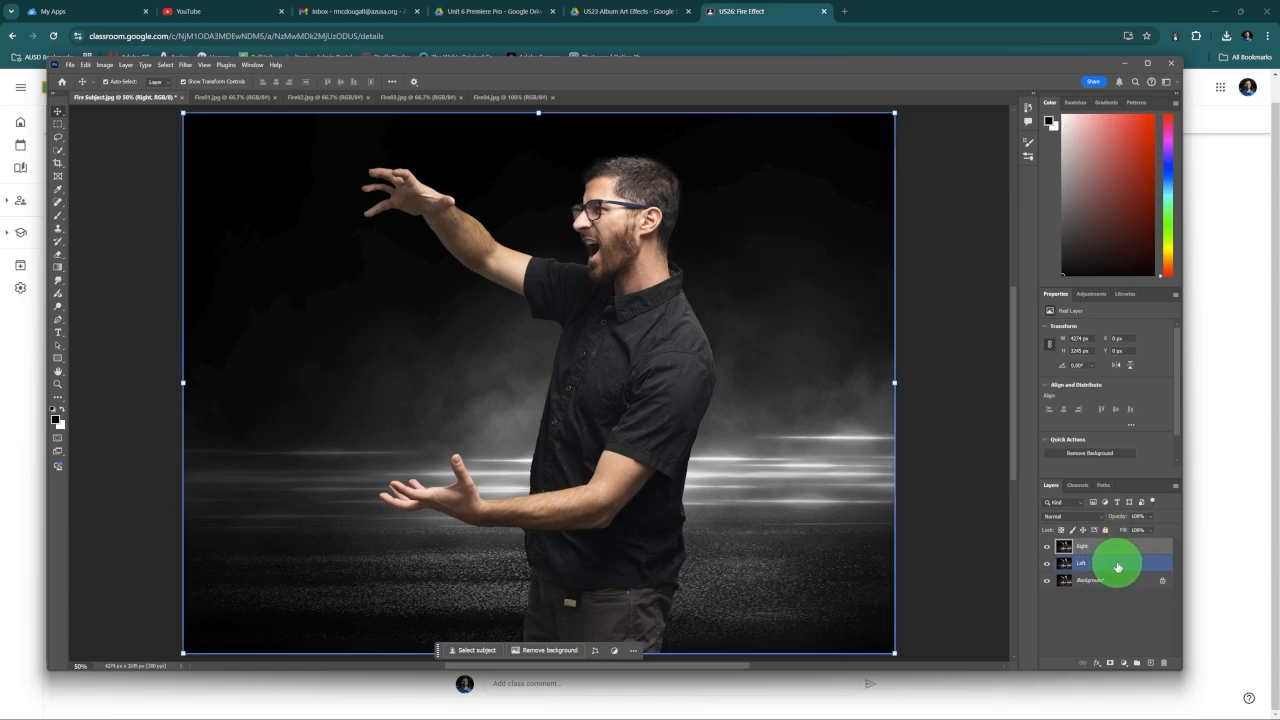
Step: Quick-select the man's lower outstretched arm on the Left layer, excluding the background strip between the thumb and the shirt
left_click(1120, 566)
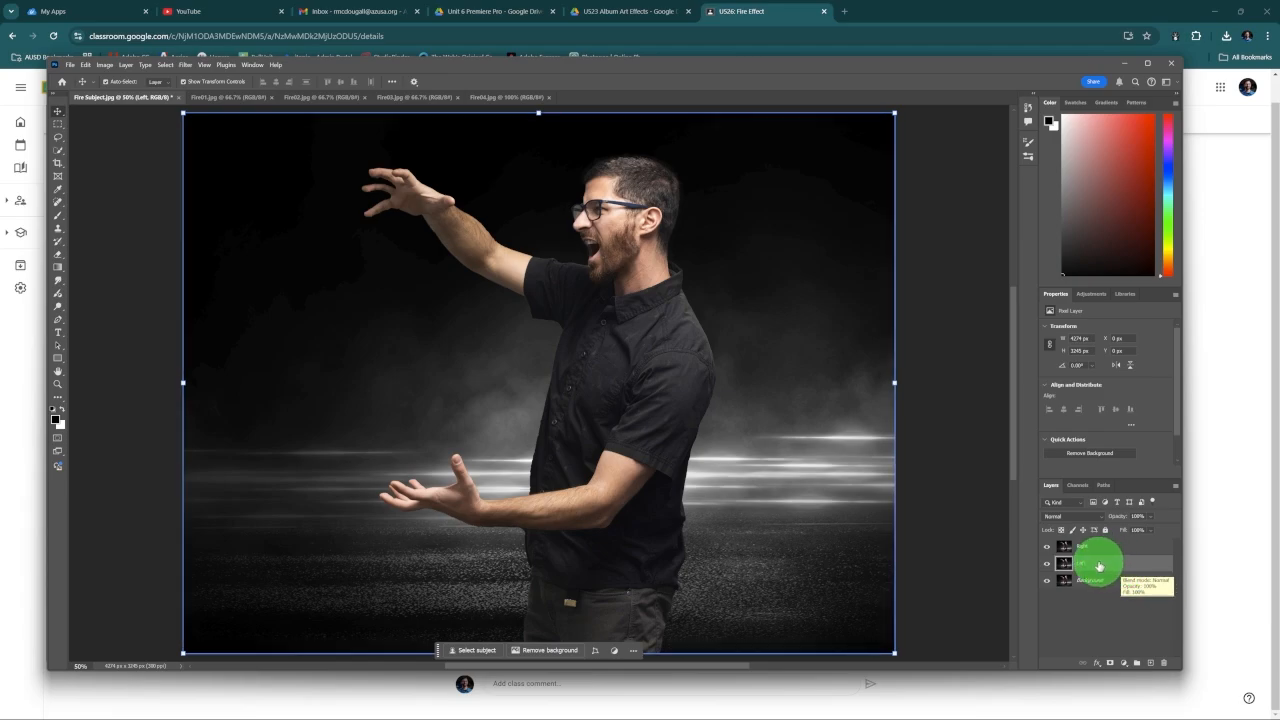
left_click(1117, 563)
left_click(1125, 546)
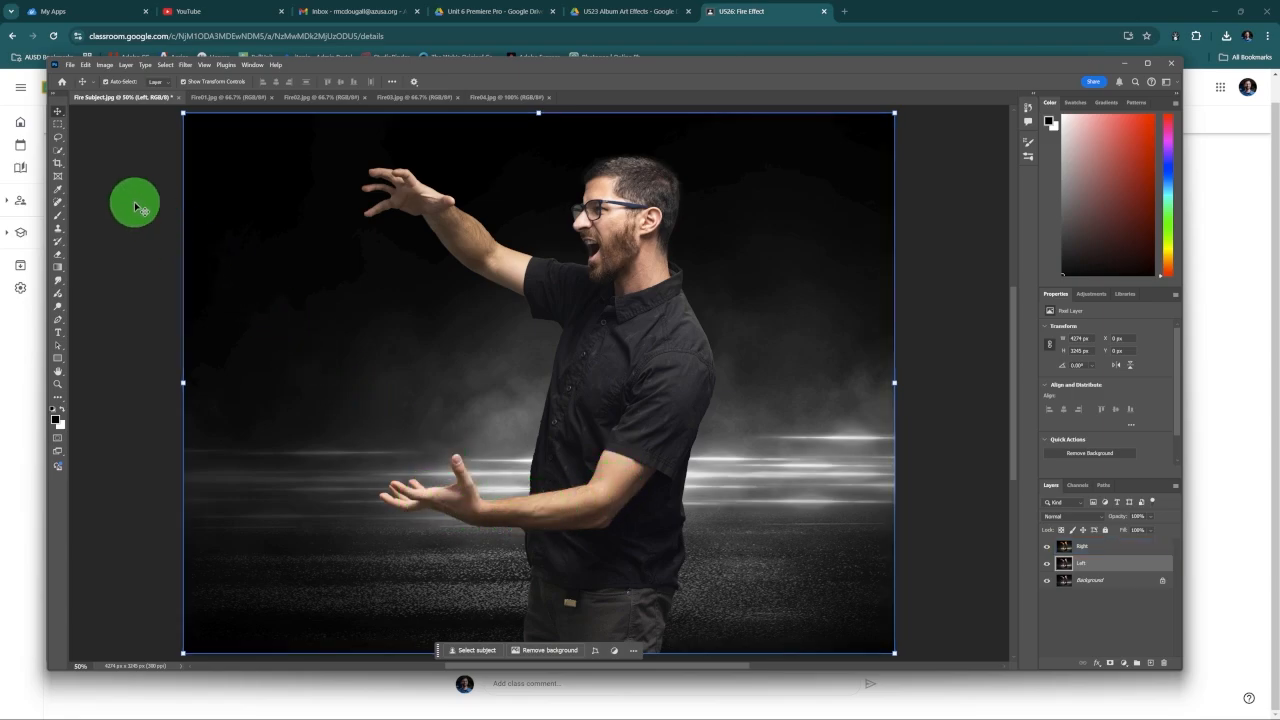
left_click(59, 150)
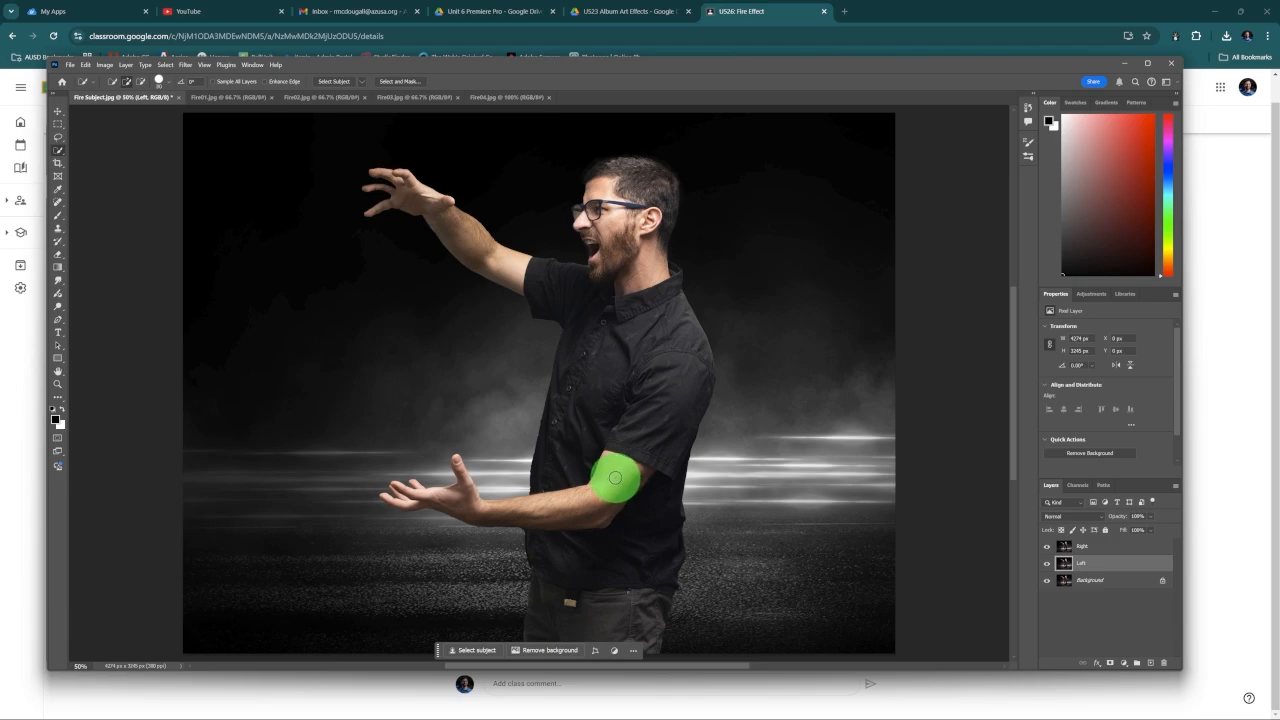
mouse_move(617, 479)
left_mouse_down()
mouse_move(555, 509)
mouse_move(628, 482)
mouse_move(606, 507)
mouse_move(573, 510)
mouse_move(505, 514)
mouse_move(407, 497)
left_mouse_up()
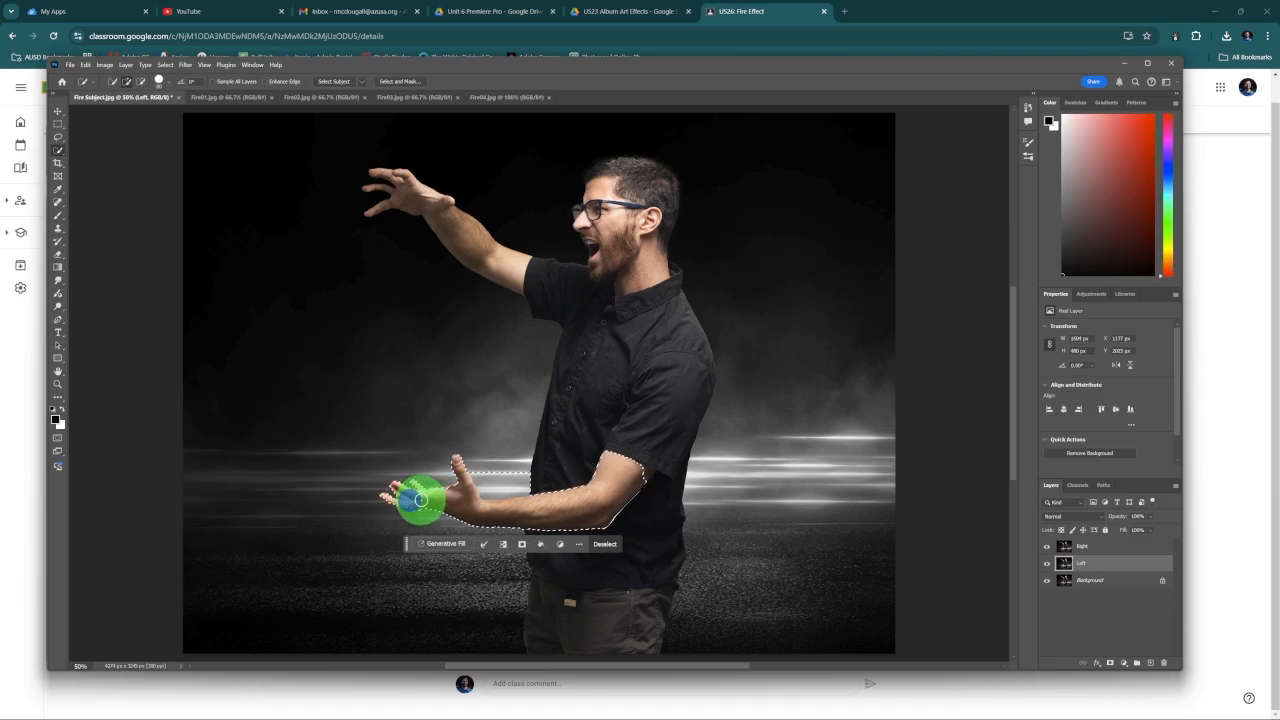
scroll(435, 483, "up", 11)
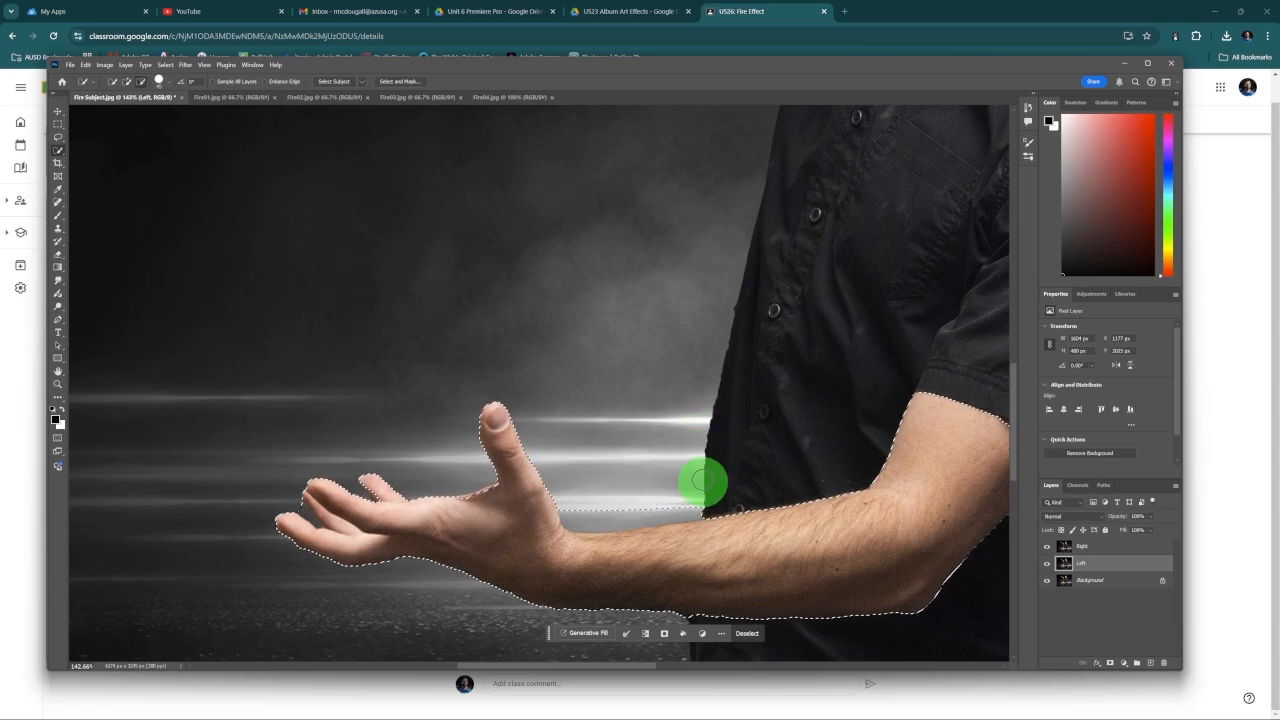
left_click_drag(676, 502, 579, 499)
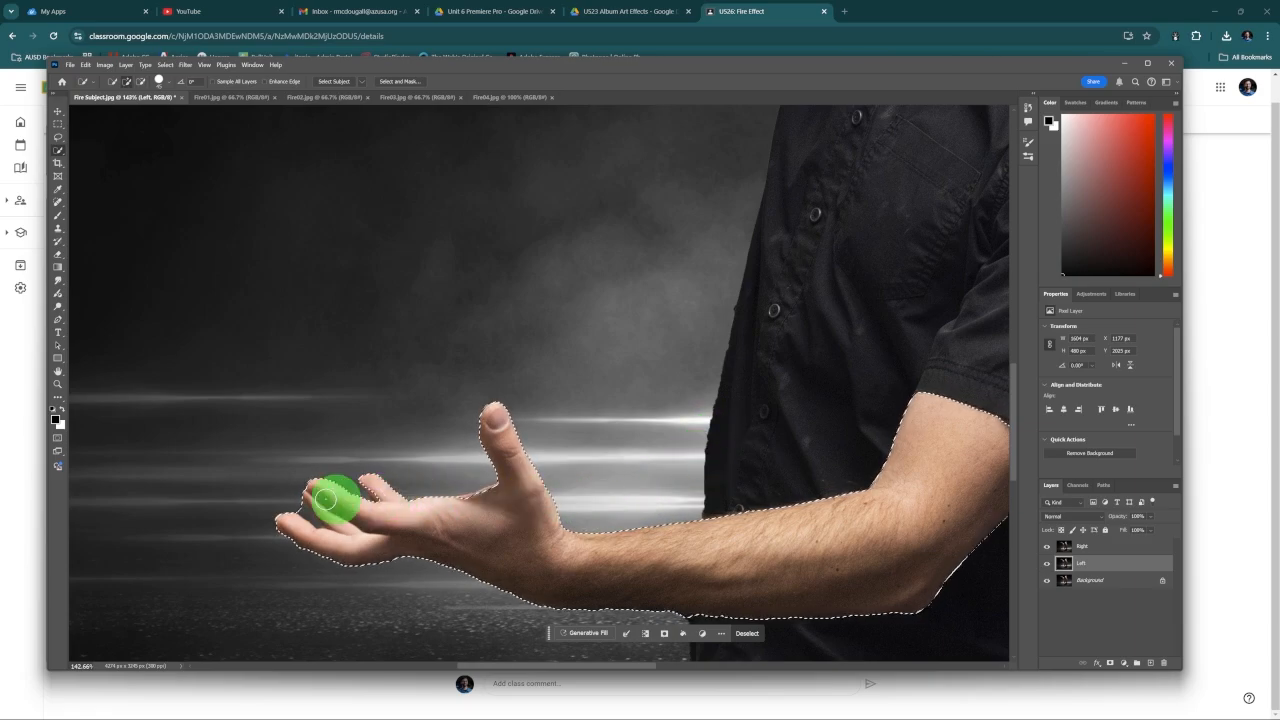
Step: Subtract the background gap between the fingertips from the arm selection using a smaller Quick Selection brush
scroll(298, 499, "up", 13)
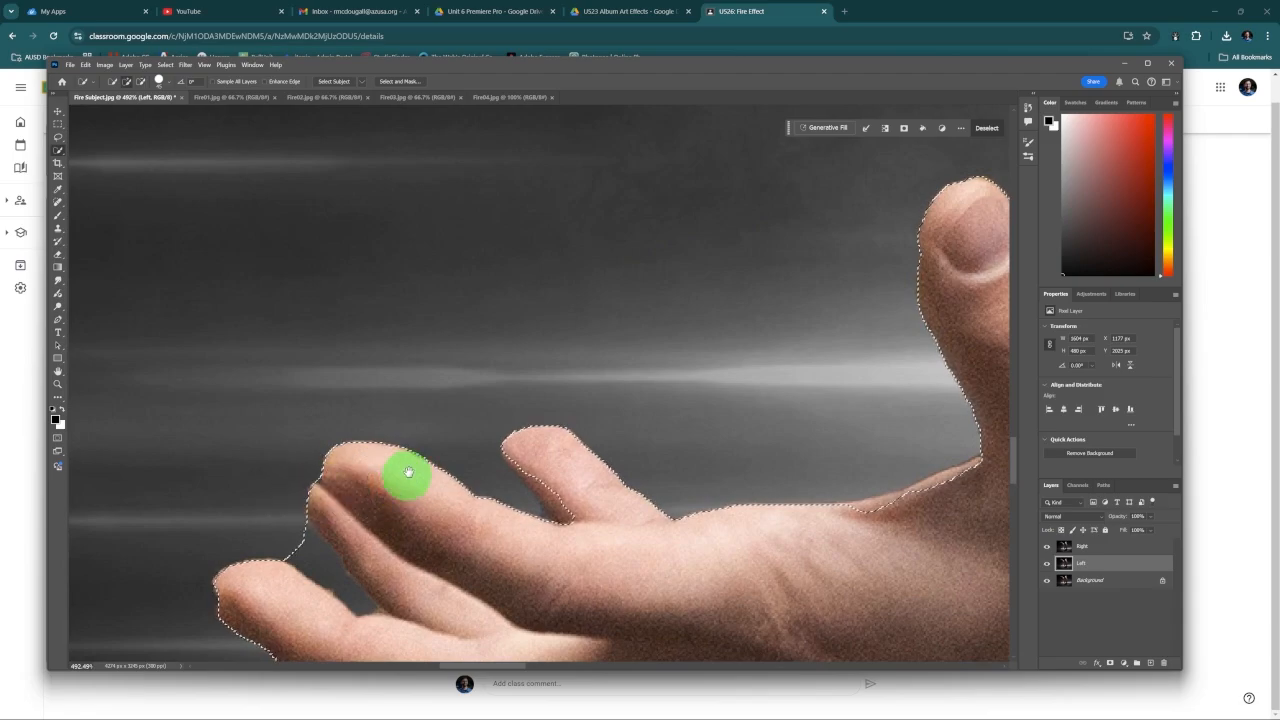
left_click_drag(407, 475, 487, 363)
key("bracketleft")
key("bracketleft")
key("bracketleft")
key("bracketleft")
key("bracketleft")
key("bracketleft")
key("bracketleft")
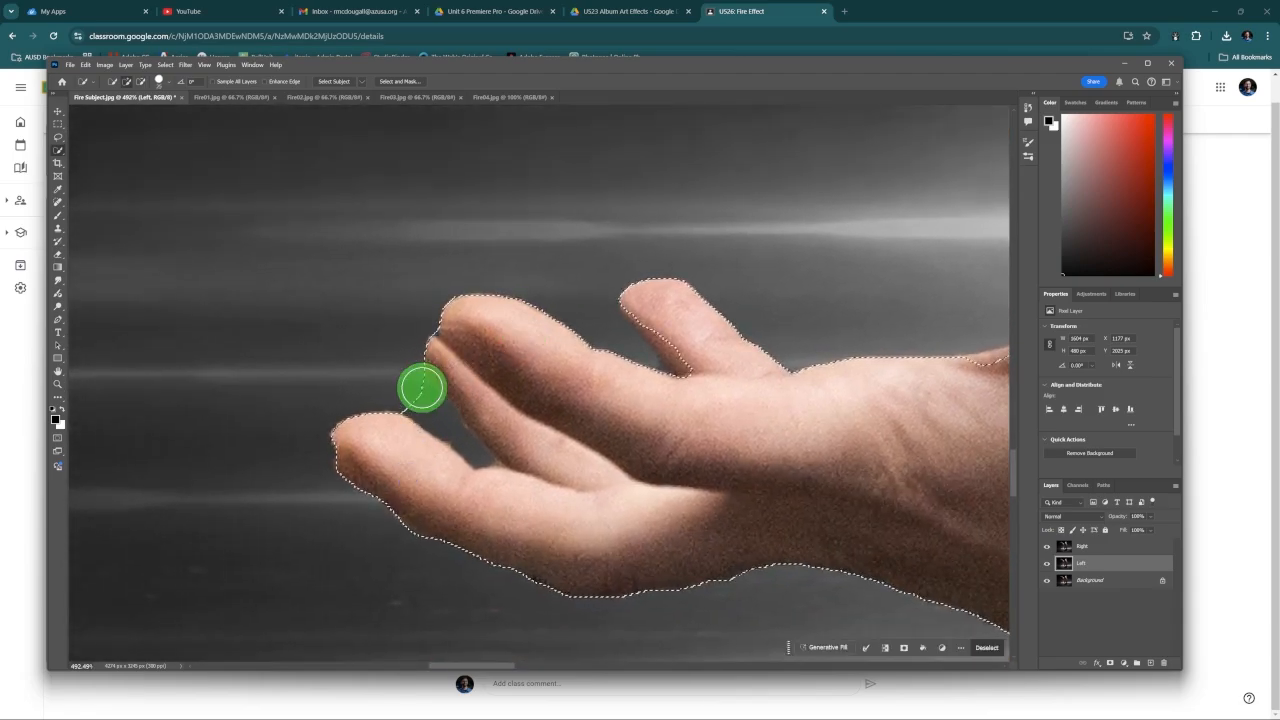
mouse_move(417, 391)
left_mouse_down()
mouse_move(470, 453)
mouse_move(412, 415)
mouse_move(475, 455)
mouse_move(444, 367)
mouse_move(632, 342)
mouse_move(640, 319)
mouse_move(683, 362)
left_mouse_up()
Step: Refine the selection edges along the hand, forearm and upper arm up to the shirt sleeve
scroll(638, 350, "down", 10)
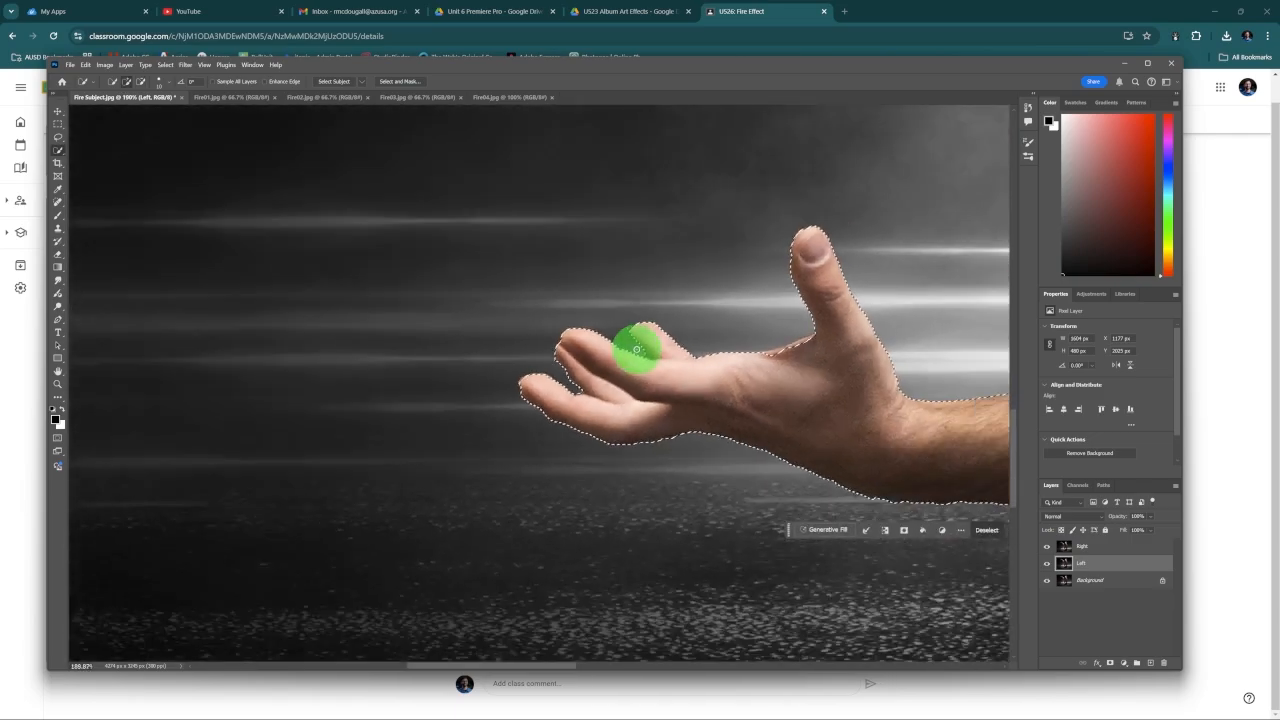
mouse_move(809, 343)
left_mouse_down()
mouse_move(805, 342)
mouse_move(840, 379)
mouse_move(594, 391)
left_mouse_up()
scroll(814, 447, "down", 6)
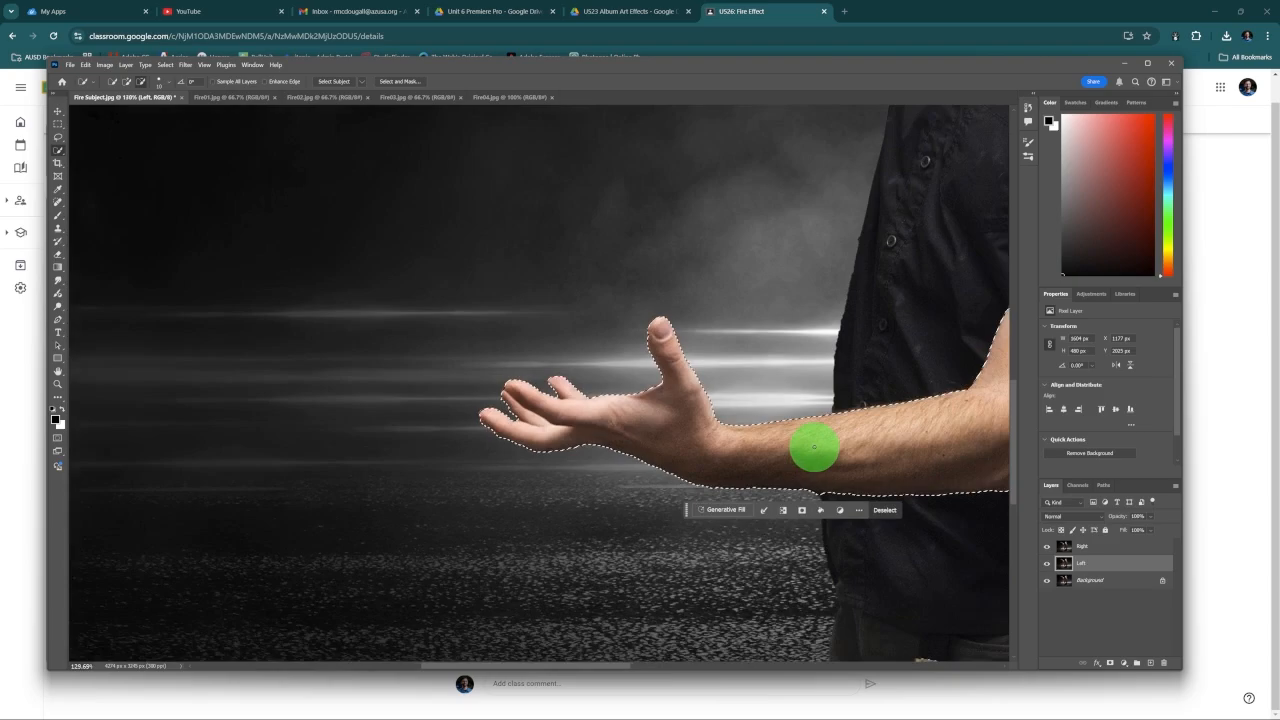
left_click_drag(883, 431, 653, 413)
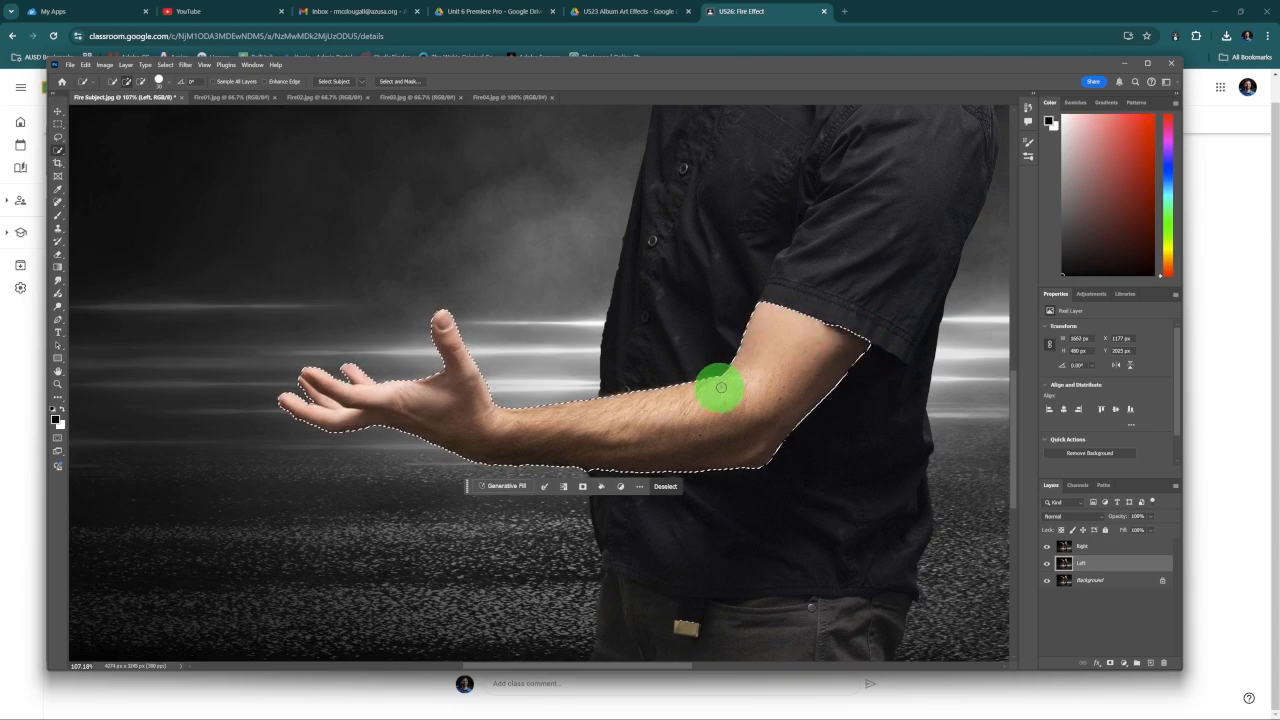
Step: Mask the Left layer with the arm selection and check the cutout by temporarily hiding the Right and Background layers
left_click(1100, 565)
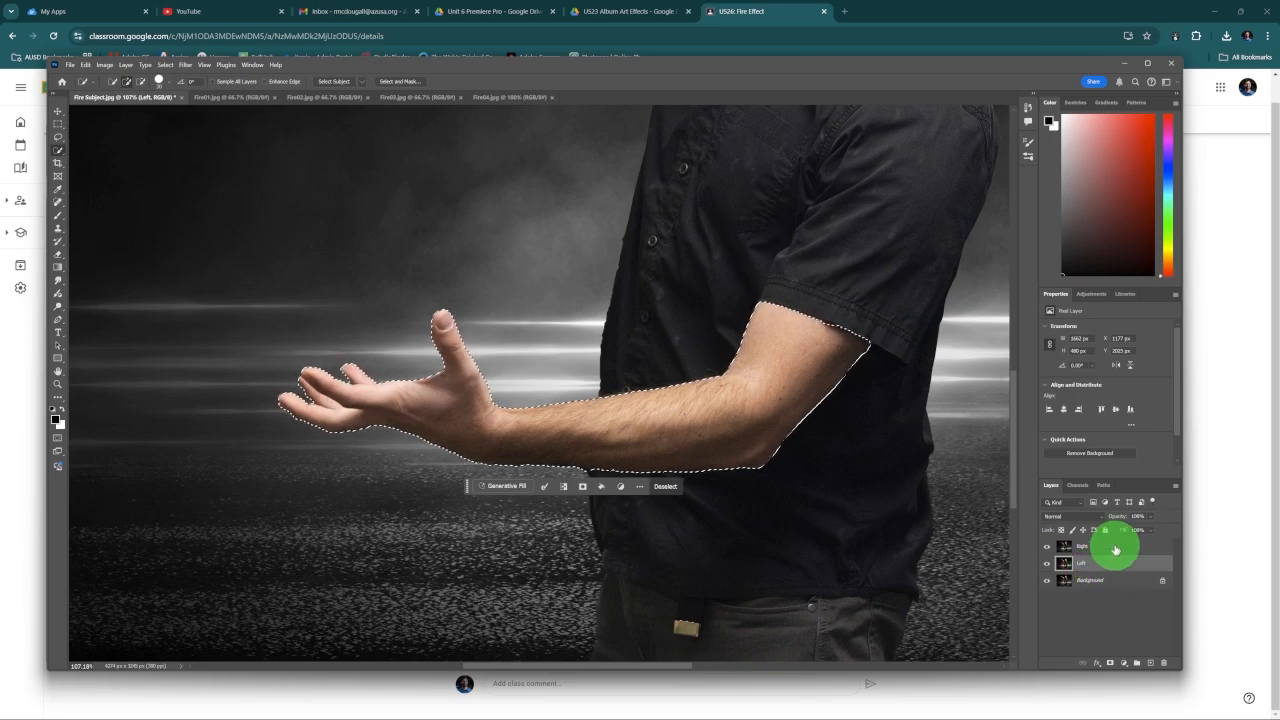
left_click(1109, 663)
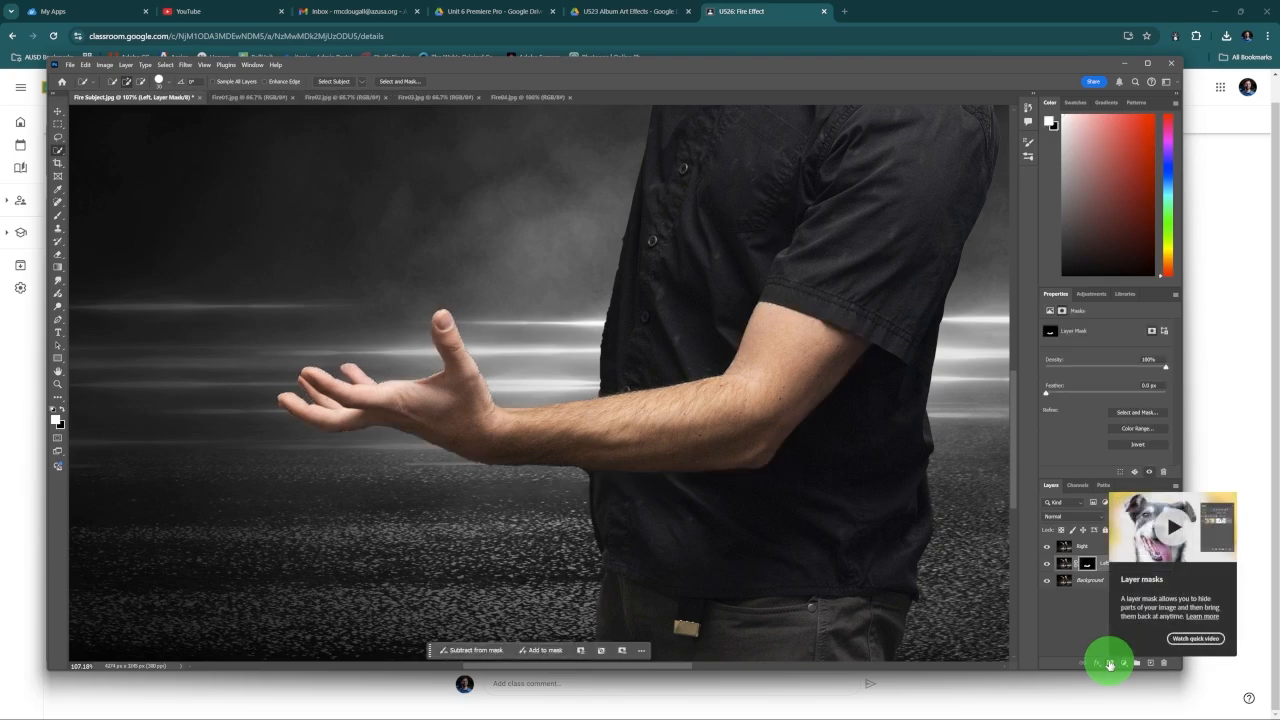
left_click(1047, 581)
left_click(1047, 549)
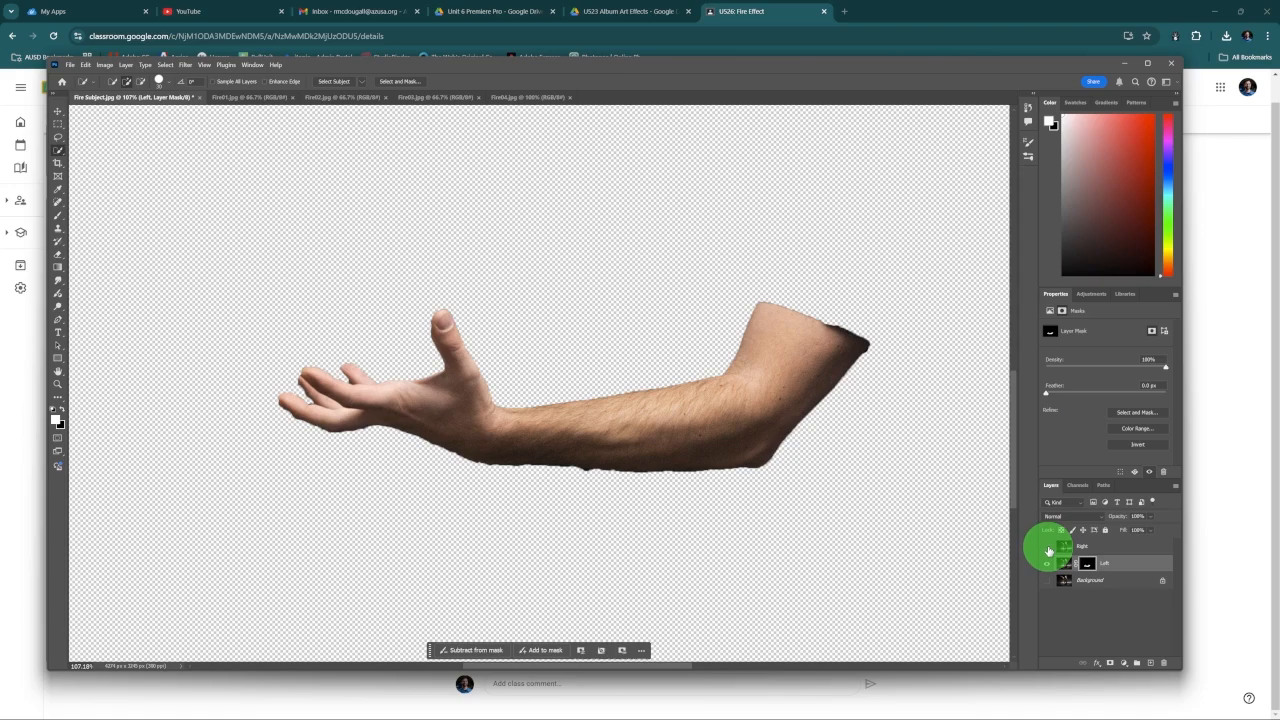
left_click_drag(1048, 549, 1054, 583)
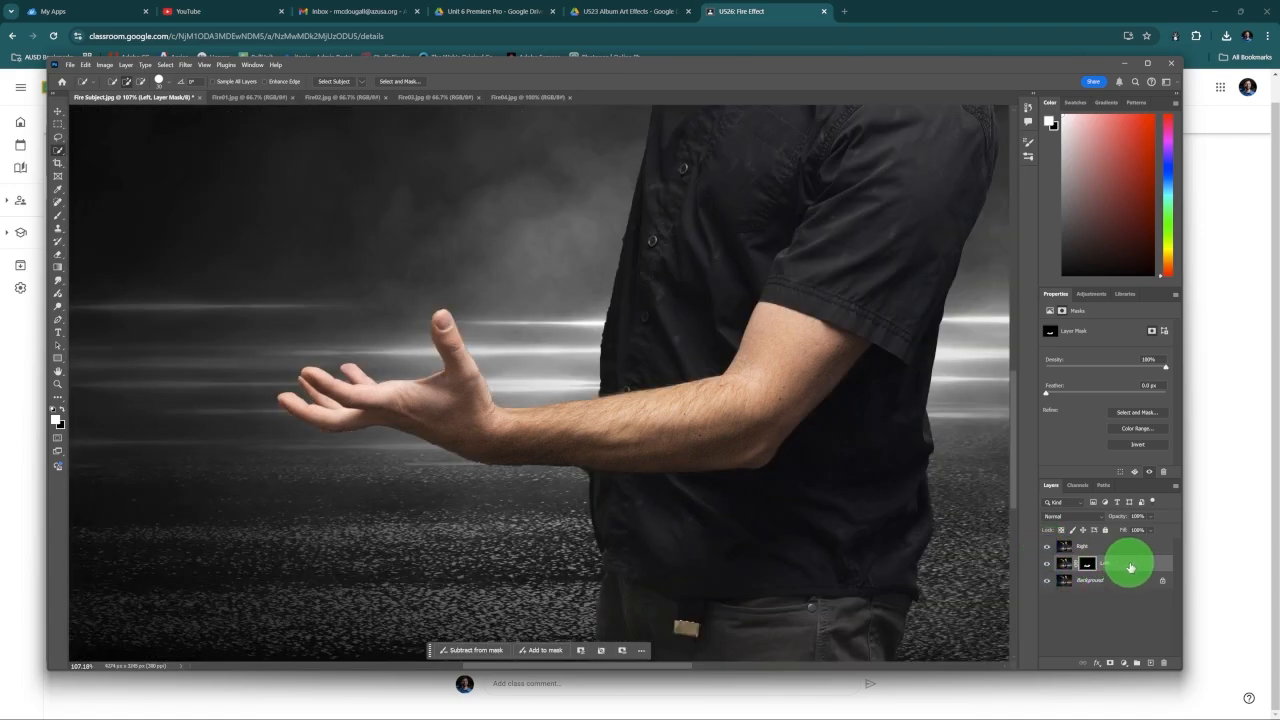
left_click(1131, 566)
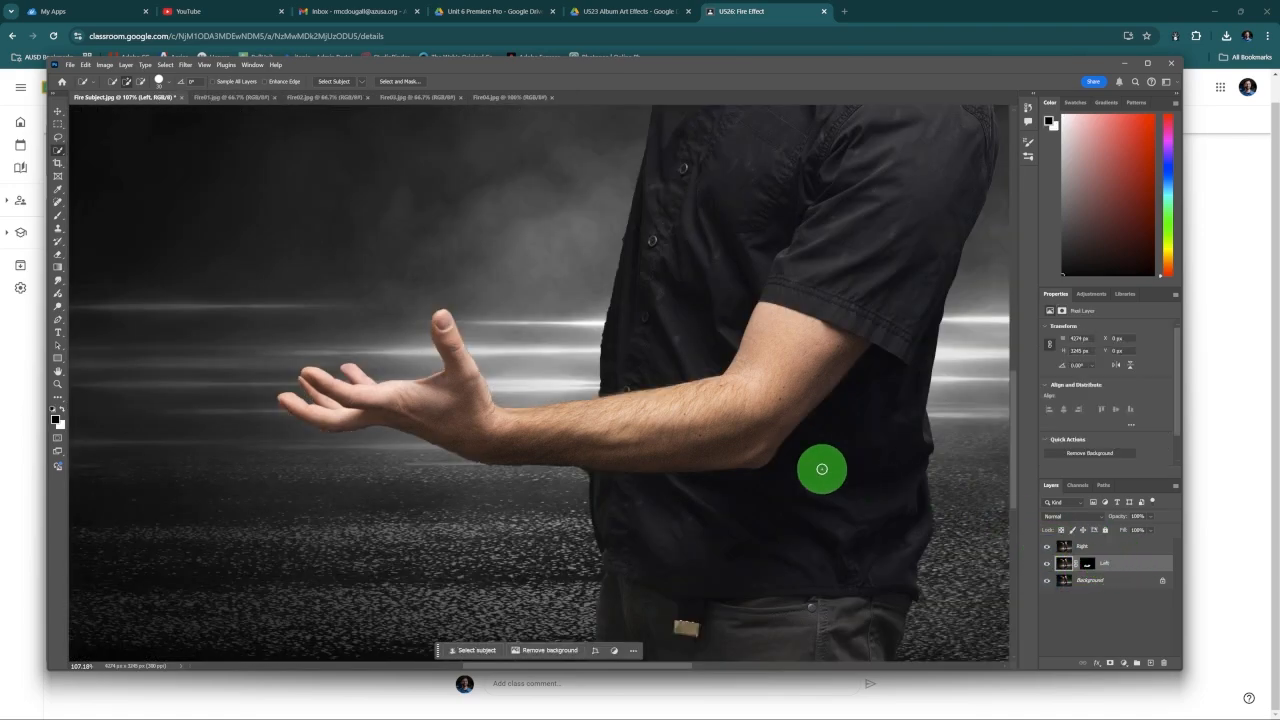
Step: Switch to the Move tool and compare the four fire images, ending on Fire01.jpg
scroll(708, 418, "down", 5)
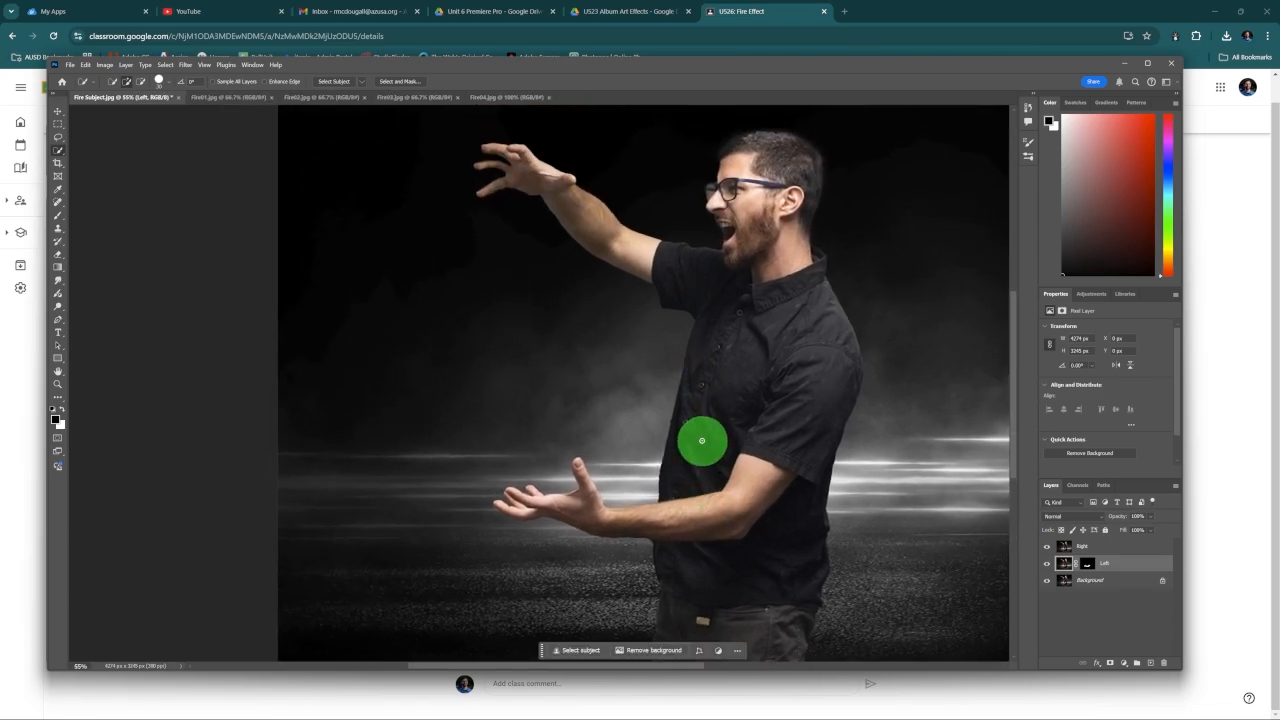
left_click(59, 113)
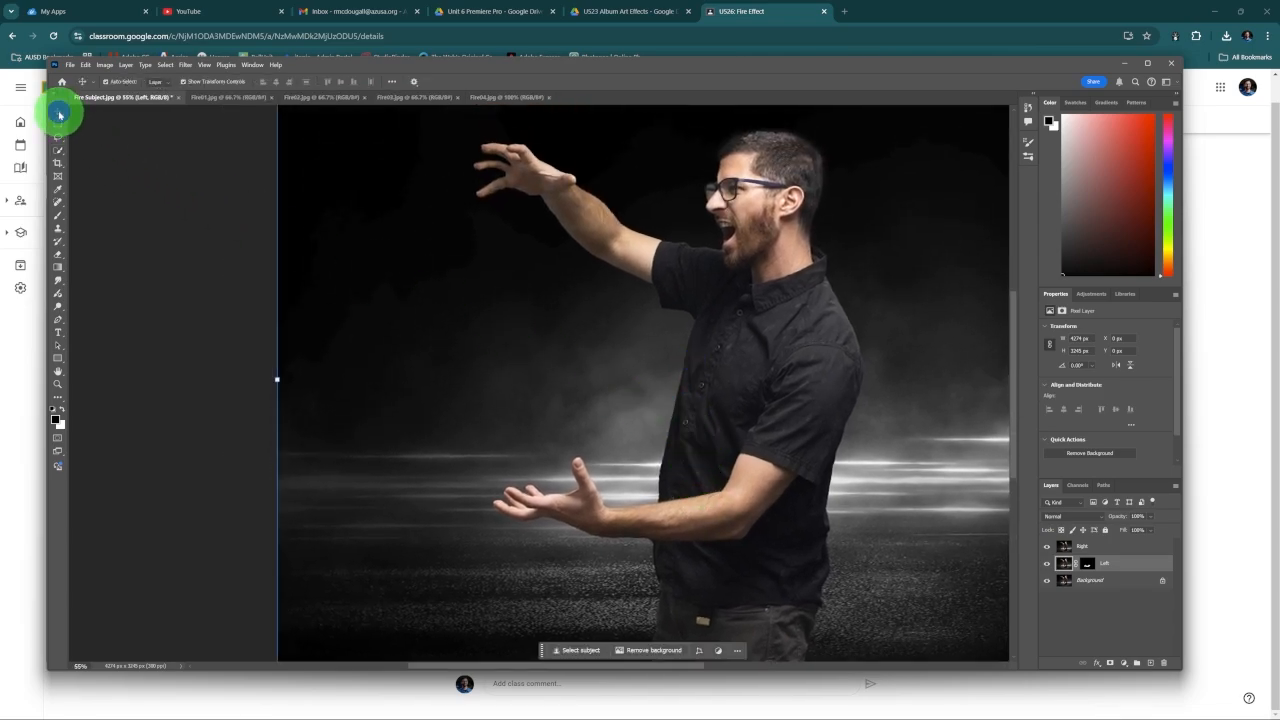
left_click(255, 102)
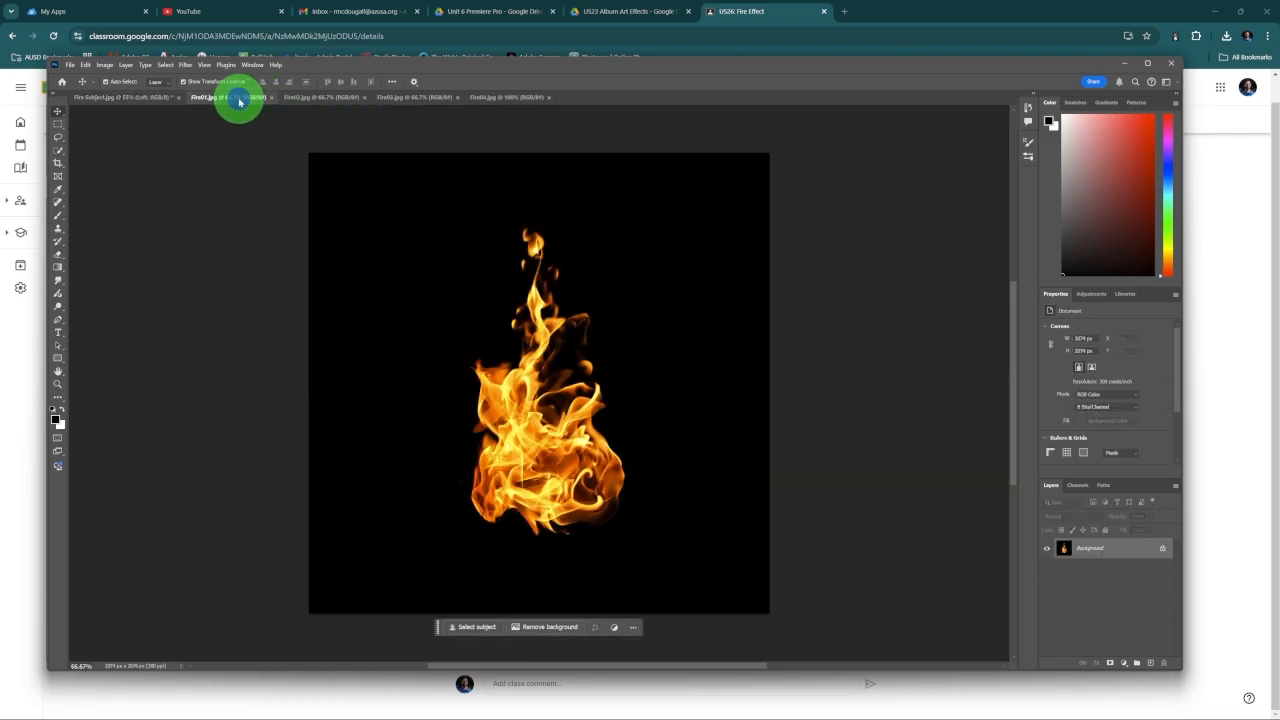
left_click(309, 103)
left_click(397, 103)
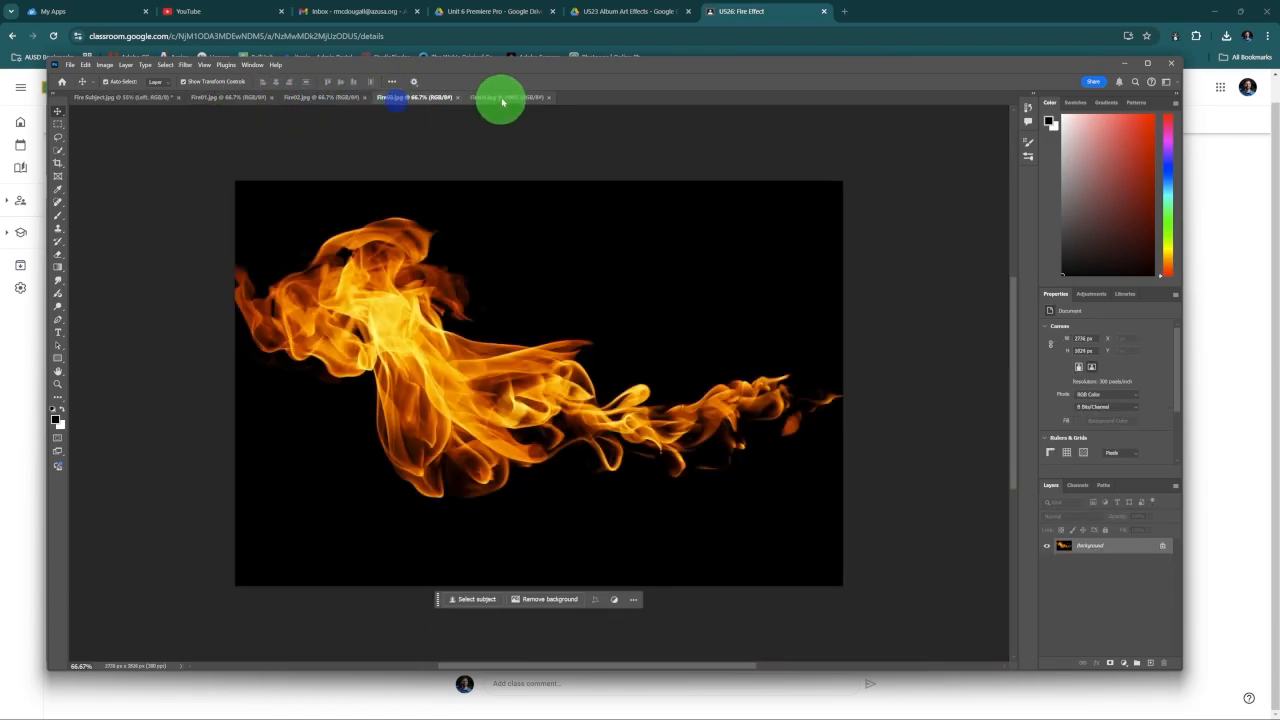
left_click(503, 98)
left_click(415, 100)
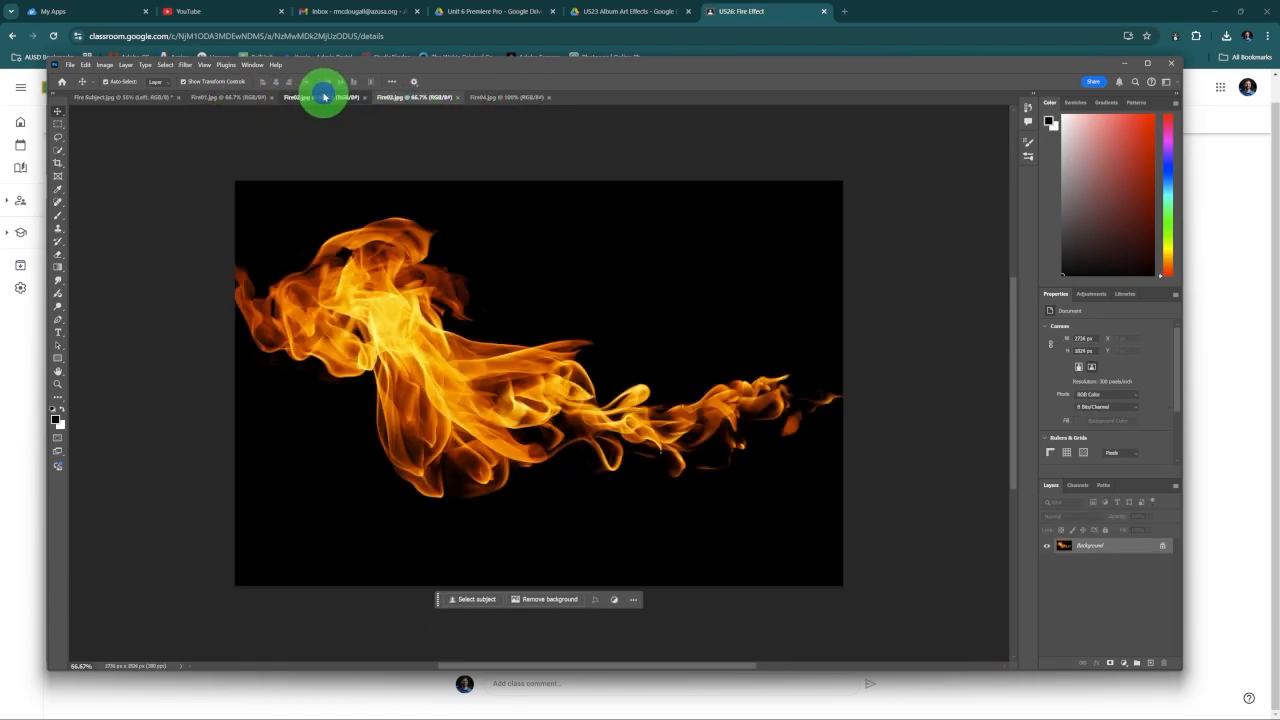
left_click(322, 97)
left_click(207, 97)
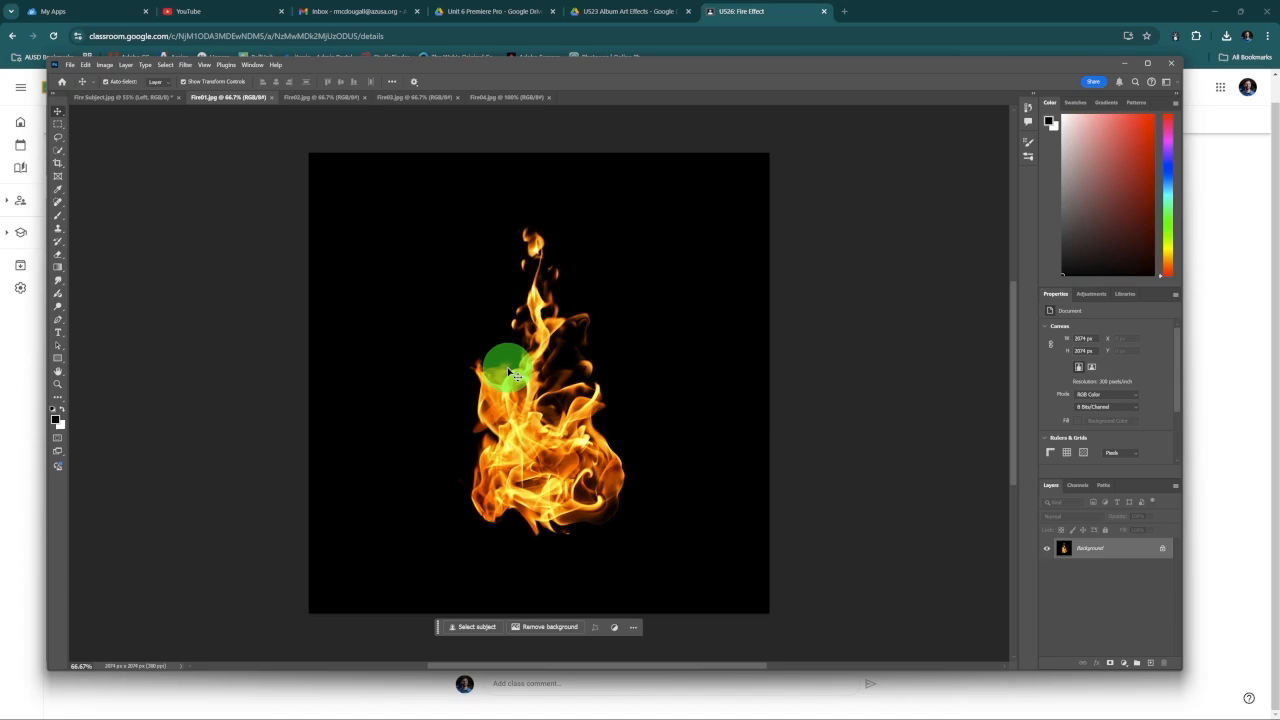
Step: Copy the Fire01.jpg flames into the Fire Subject document, keep them between the Right and Left layers, and hide the Right layer
left_click_drag(532, 379, 512, 428)
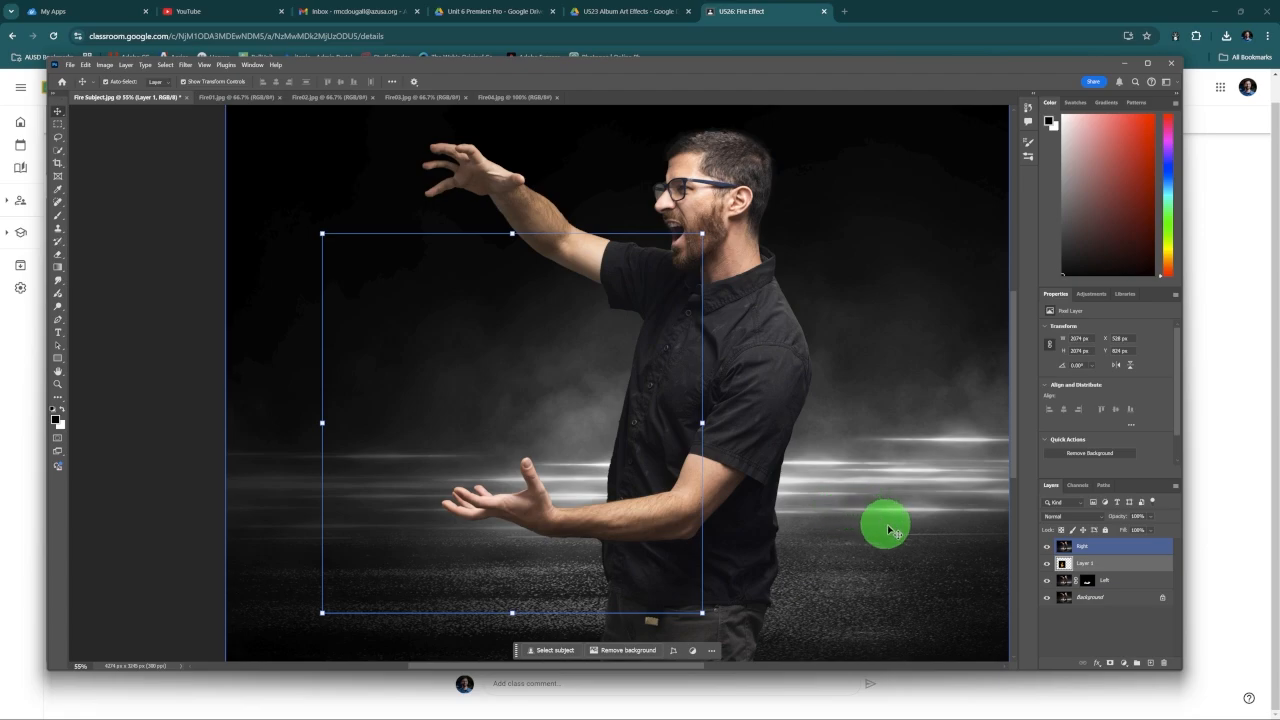
left_click_drag(1085, 567, 1105, 557)
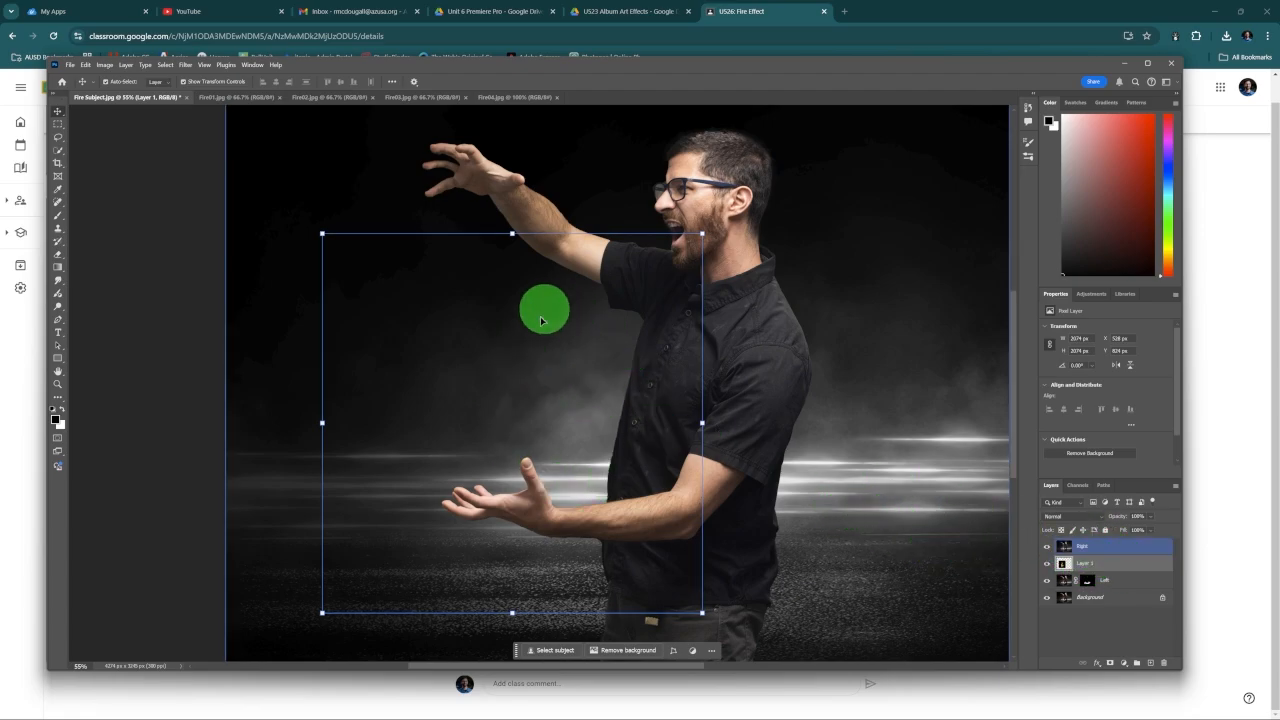
left_click(1048, 548)
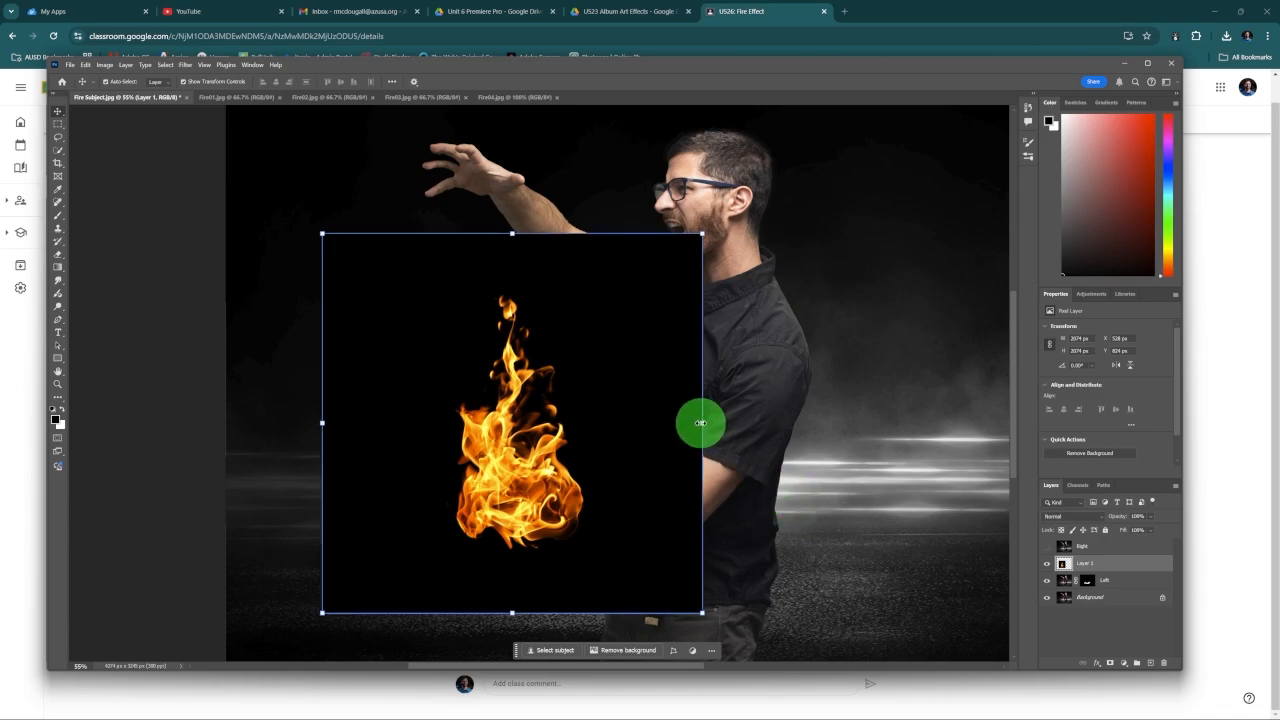
Step: Scale the flame image down to about 55% and place it over the open palm of the lower arm
left_click_drag(700, 423, 531, 414)
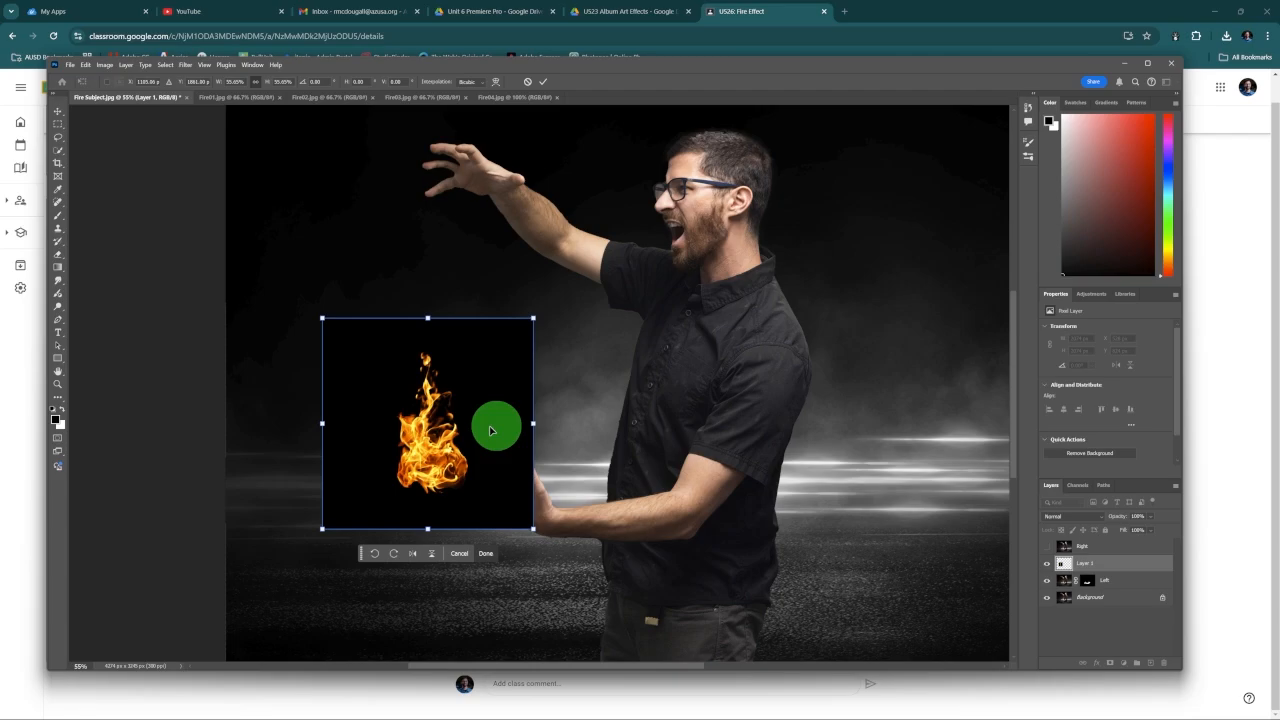
left_click_drag(429, 443, 509, 445)
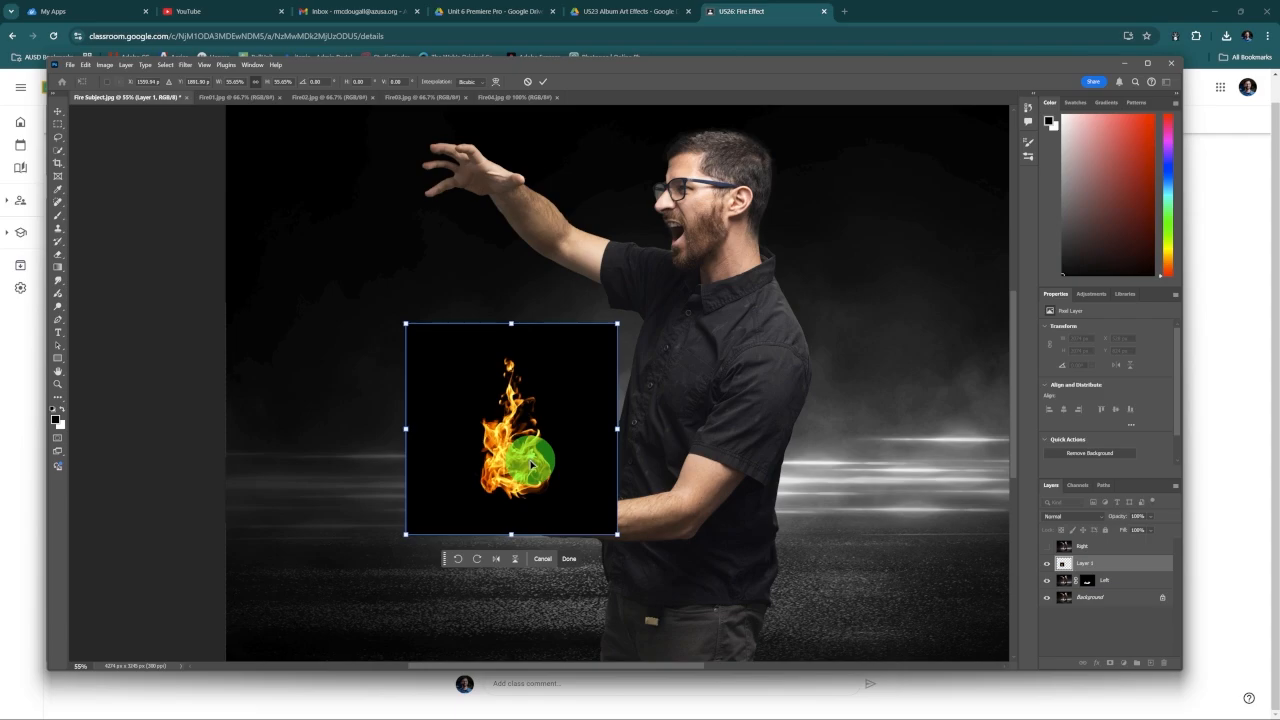
left_click_drag(545, 442, 546, 442)
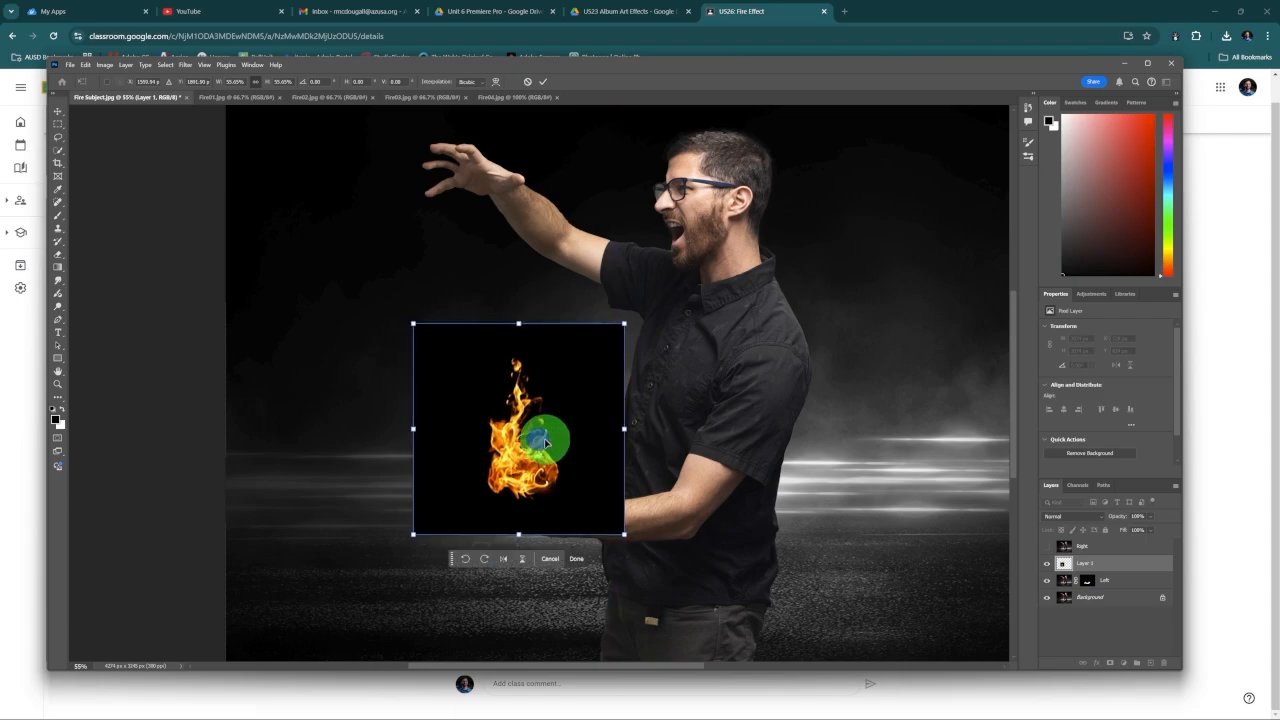
left_click(543, 81)
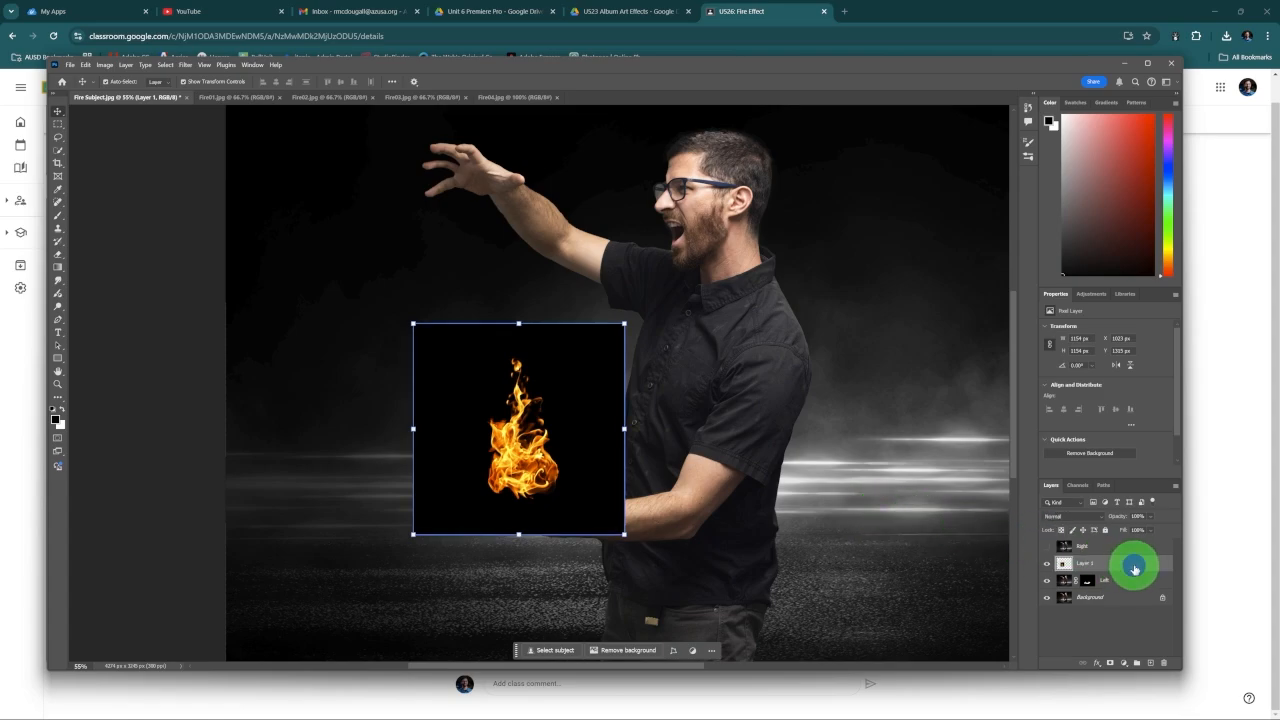
Step: Set the palm flame layer's blend mode to Screen, leaving its layer style settings unchanged
double_click(1134, 568)
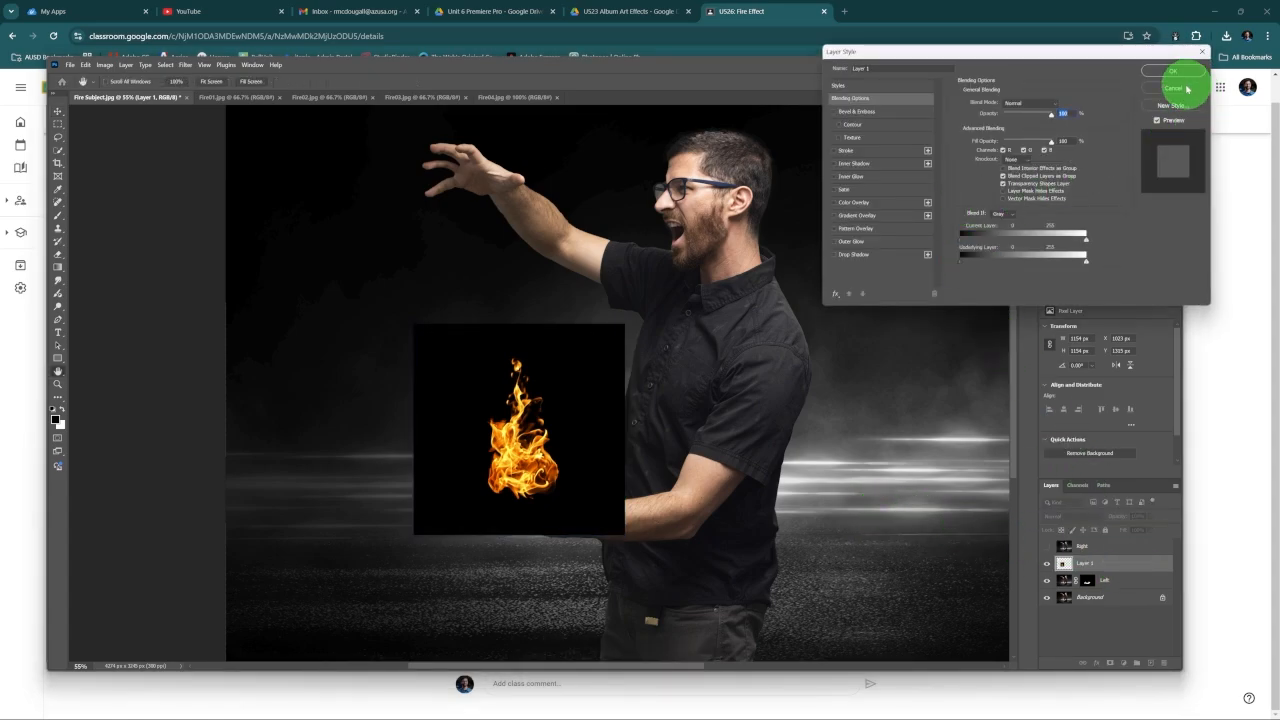
left_click(1186, 88)
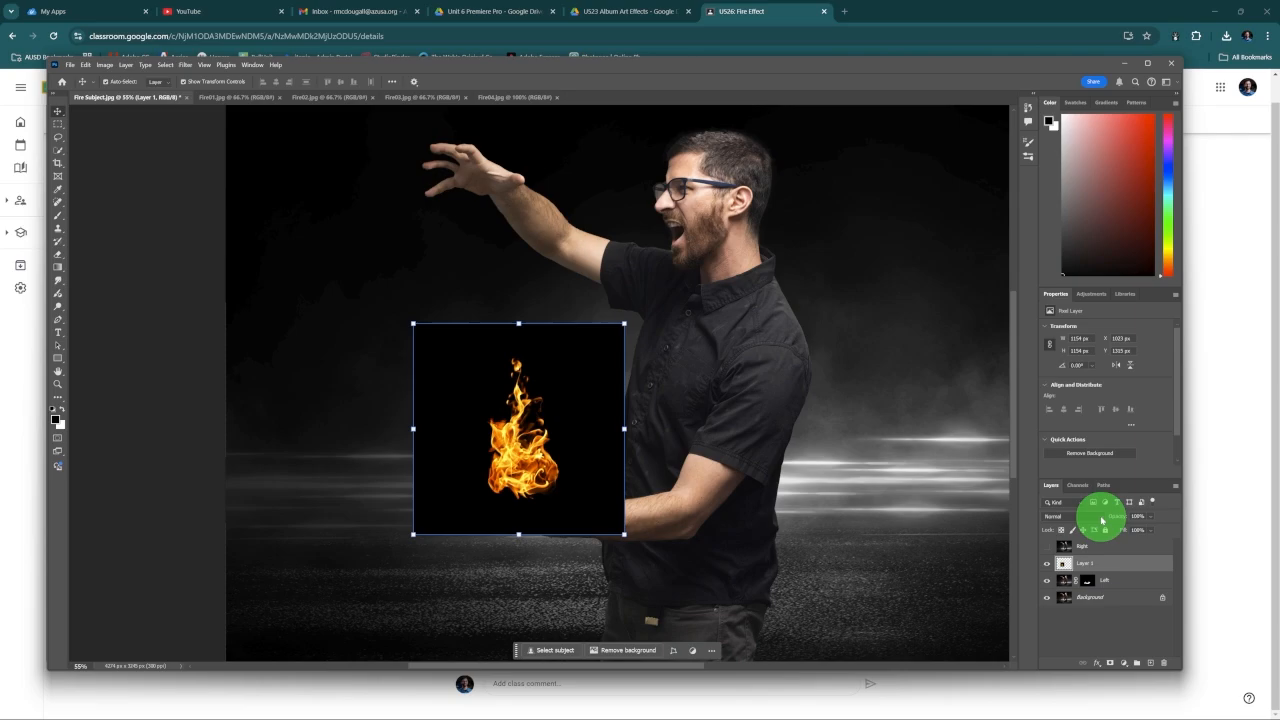
left_click(1100, 517)
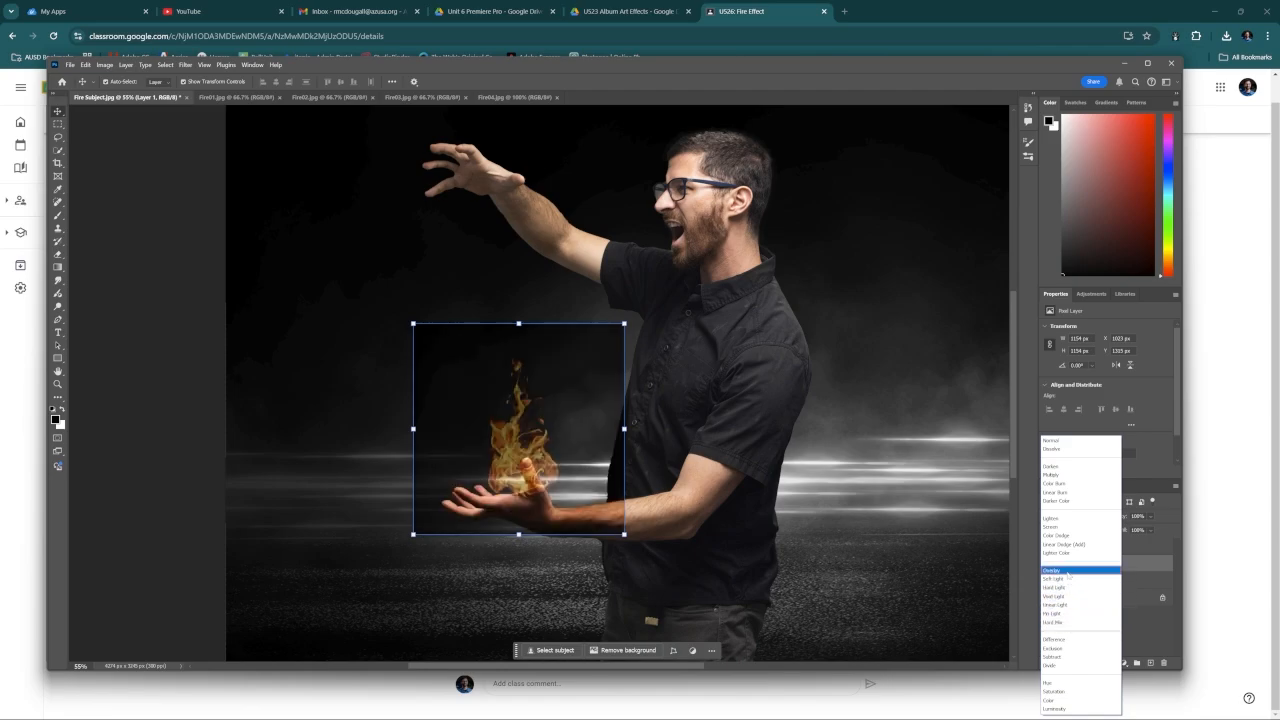
left_click(1067, 529)
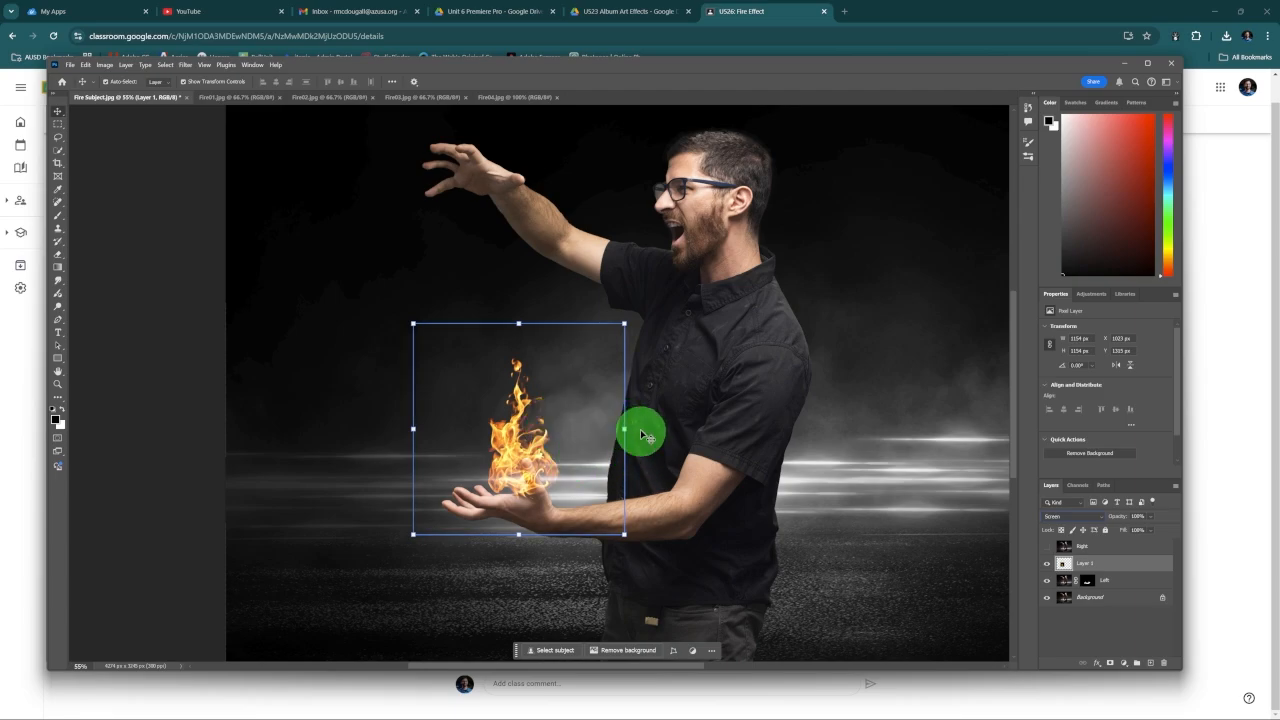
Step: Lower the flame onto the palm, stack its layer beneath the Left layer, and nudge it into place behind the thumb
left_click_drag(560, 438, 517, 458)
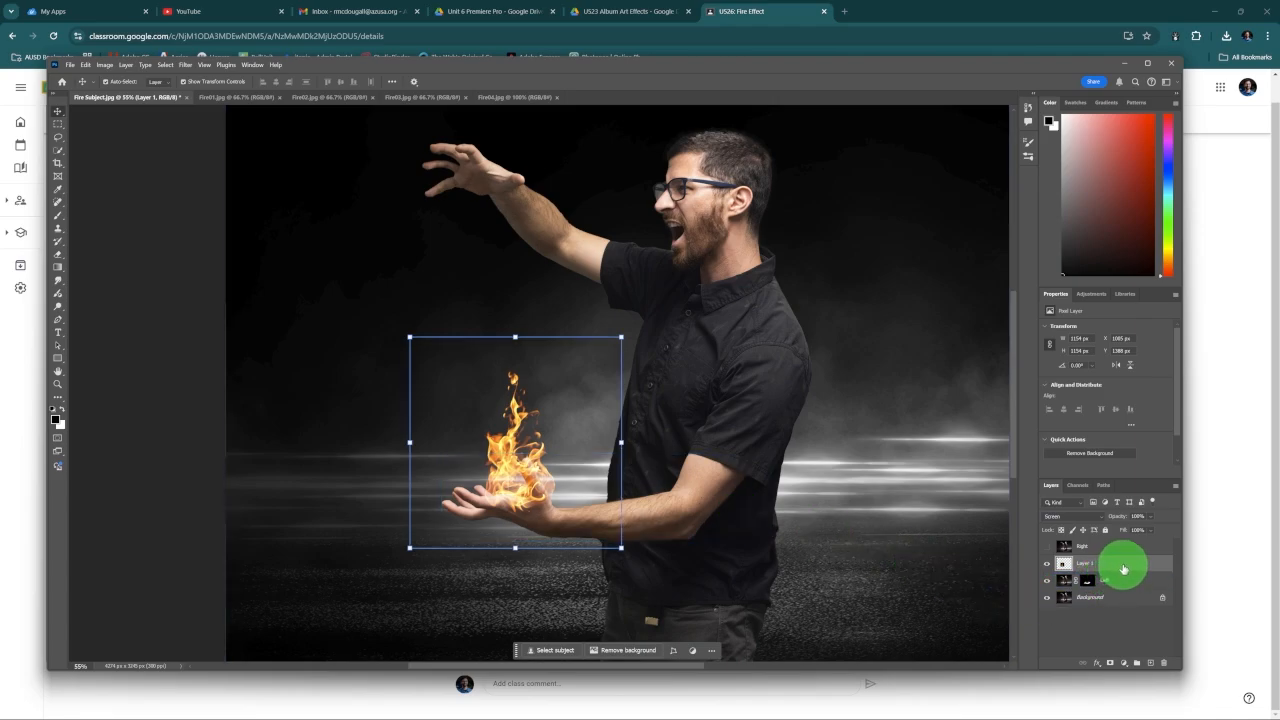
left_click_drag(1123, 580, 1109, 586)
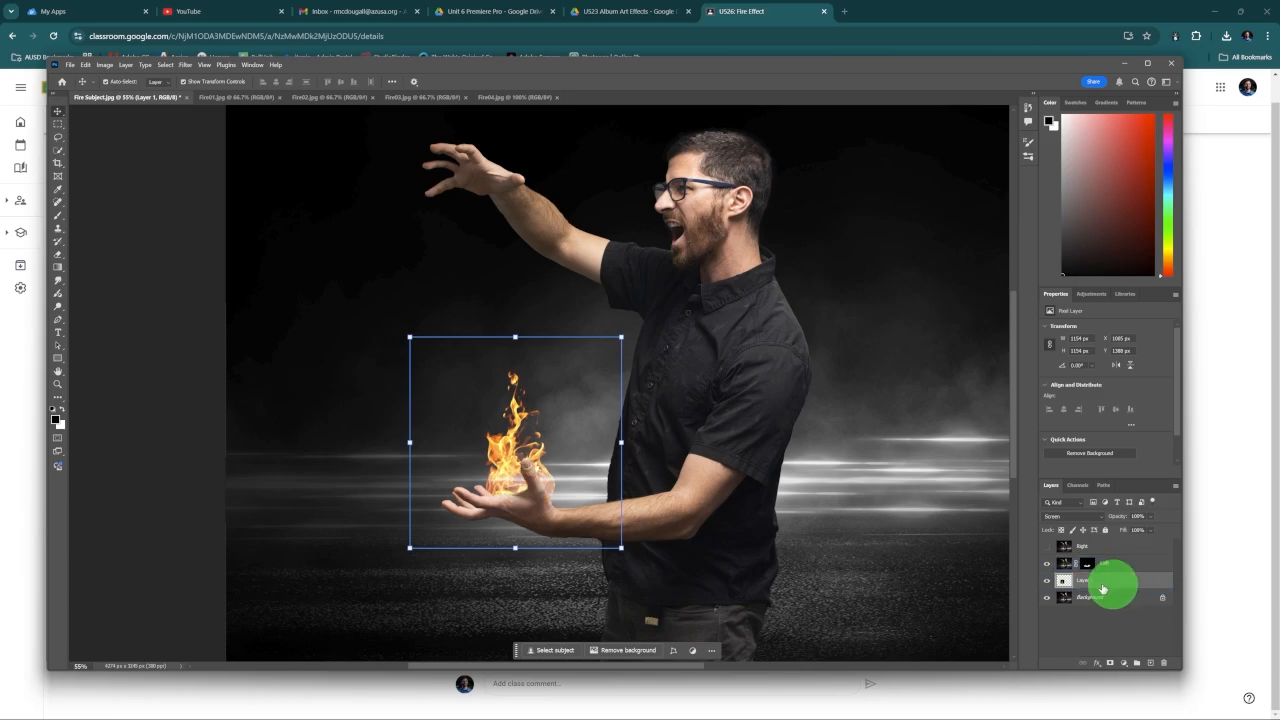
left_click_drag(526, 443, 519, 440)
left_click(1103, 636)
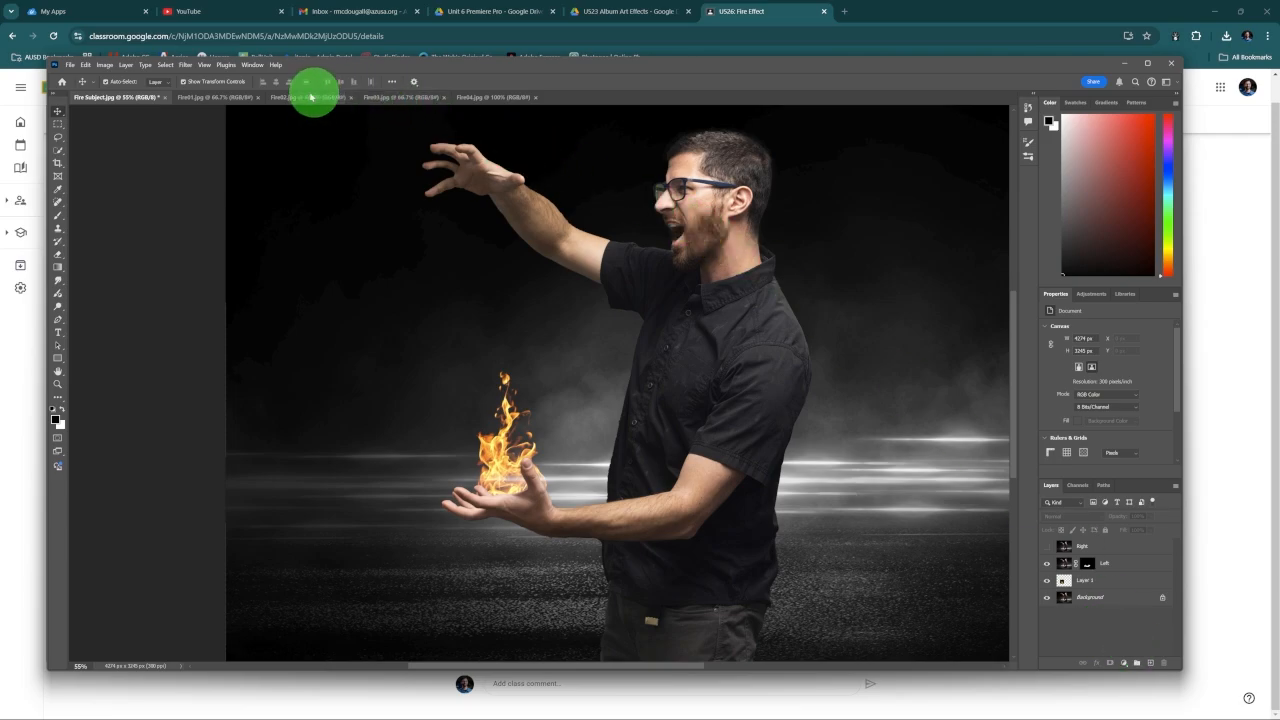
Step: Look at Fire02.jpg, and copy the Fire03.jpg flames into the Fire Subject document
left_click(303, 98)
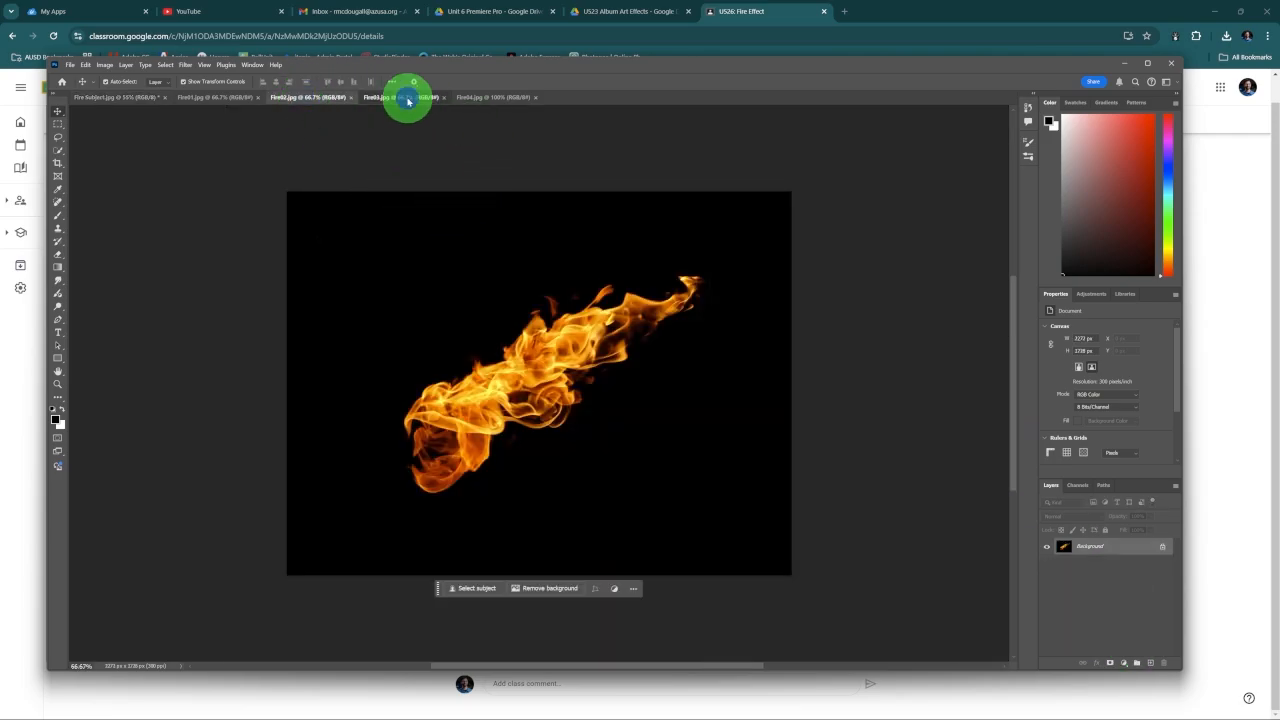
left_click(405, 97)
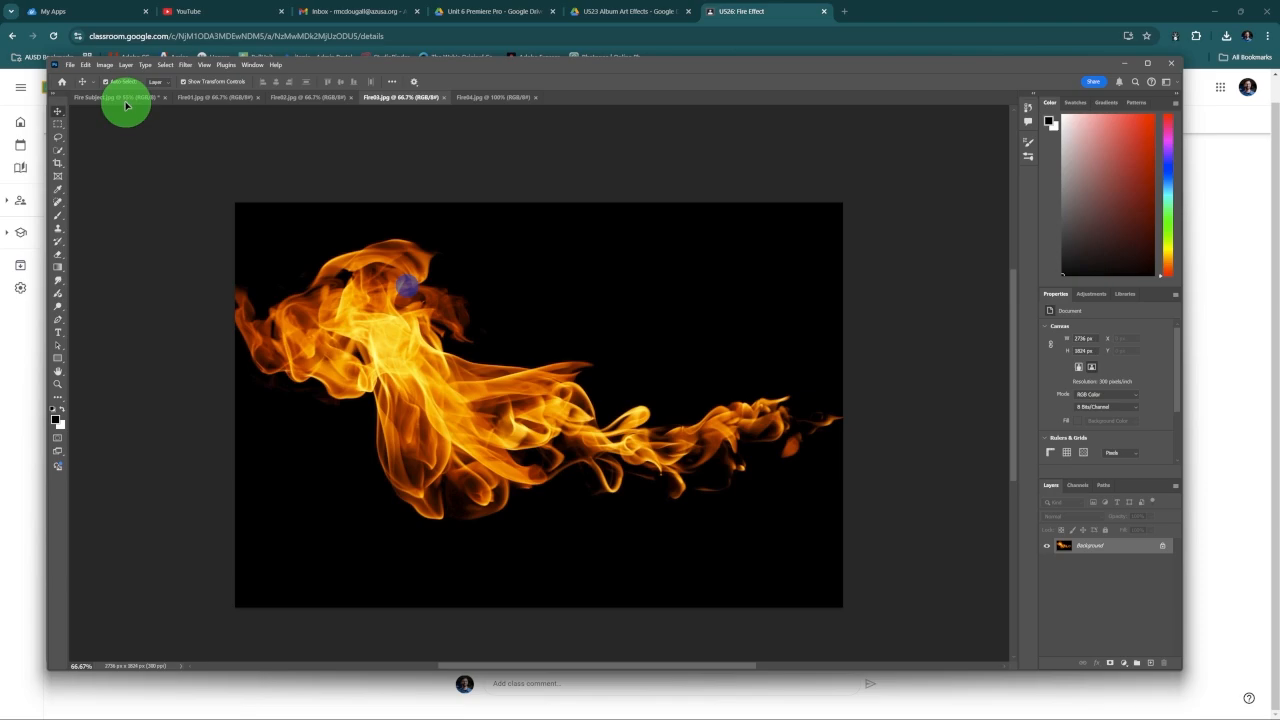
left_click(120, 98)
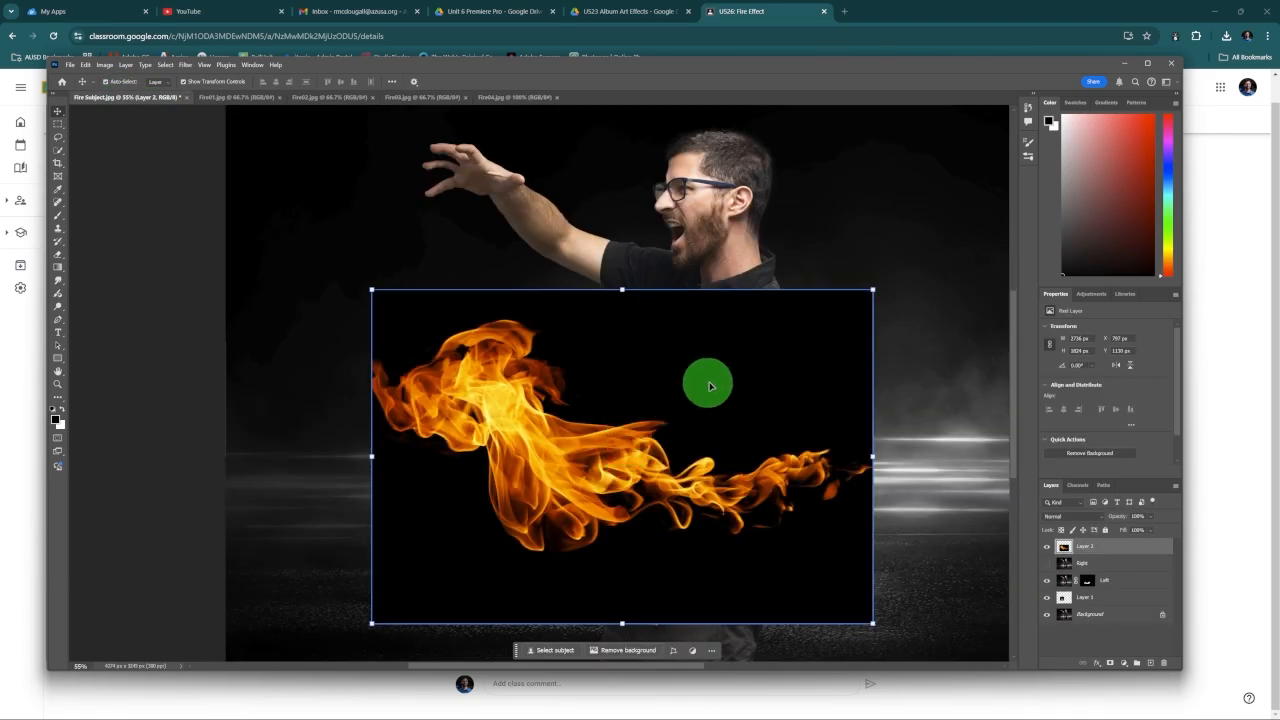
Step: Scale the Fire03 flames to about 56% over the lower arm and set their blend mode to Screen
mouse_move(615, 430)
left_mouse_down()
mouse_move(629, 449)
mouse_move(634, 432)
left_mouse_up()
left_click_drag(863, 644, 643, 497)
left_click_drag(553, 425, 642, 519)
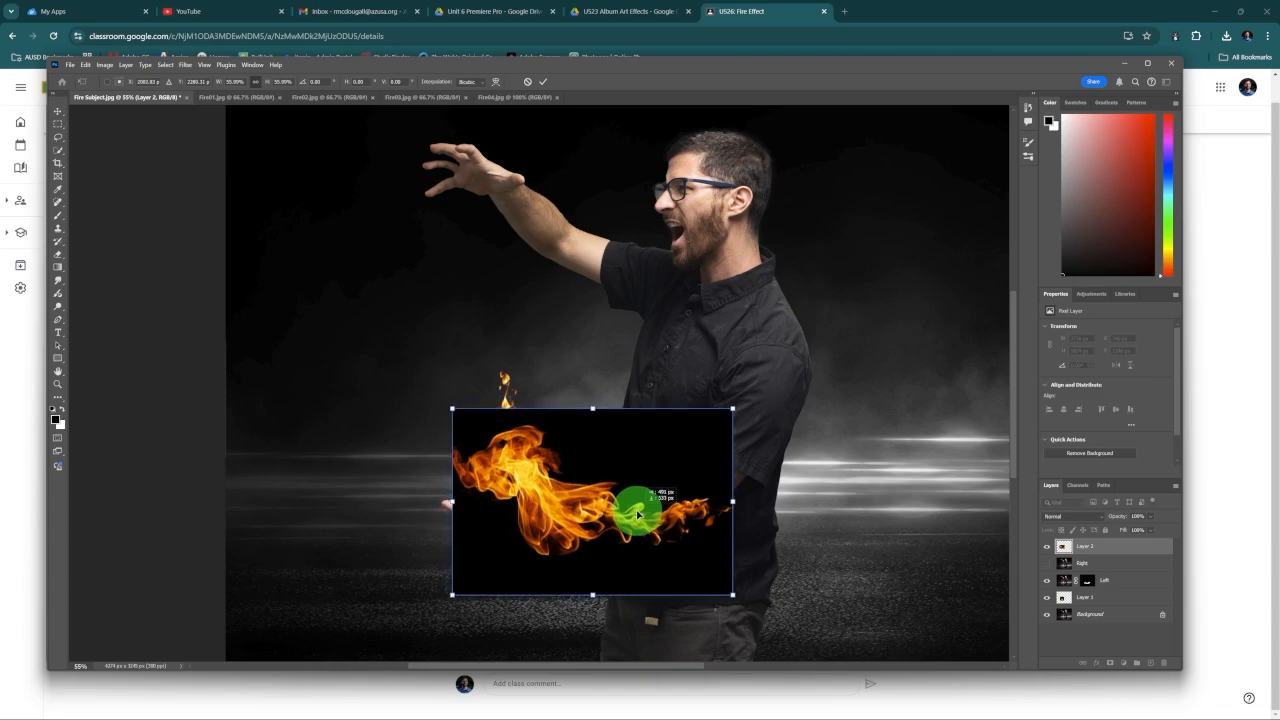
left_click(1102, 519)
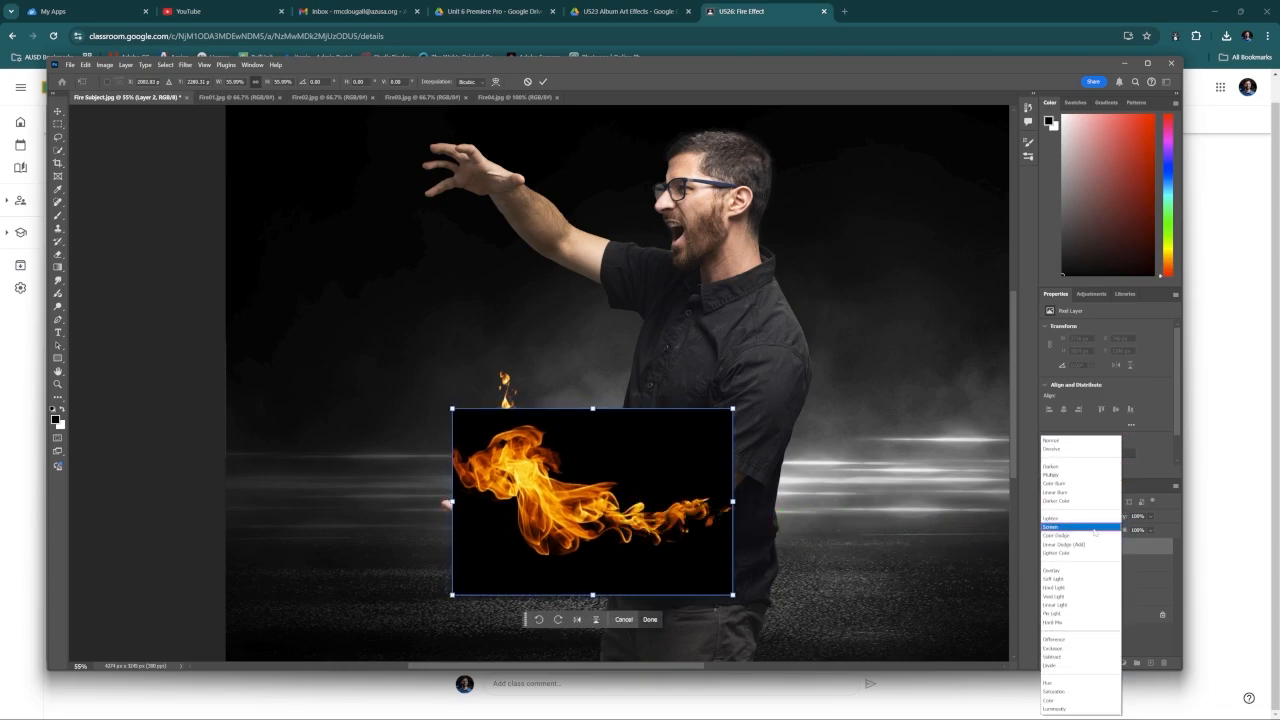
left_click(1094, 531)
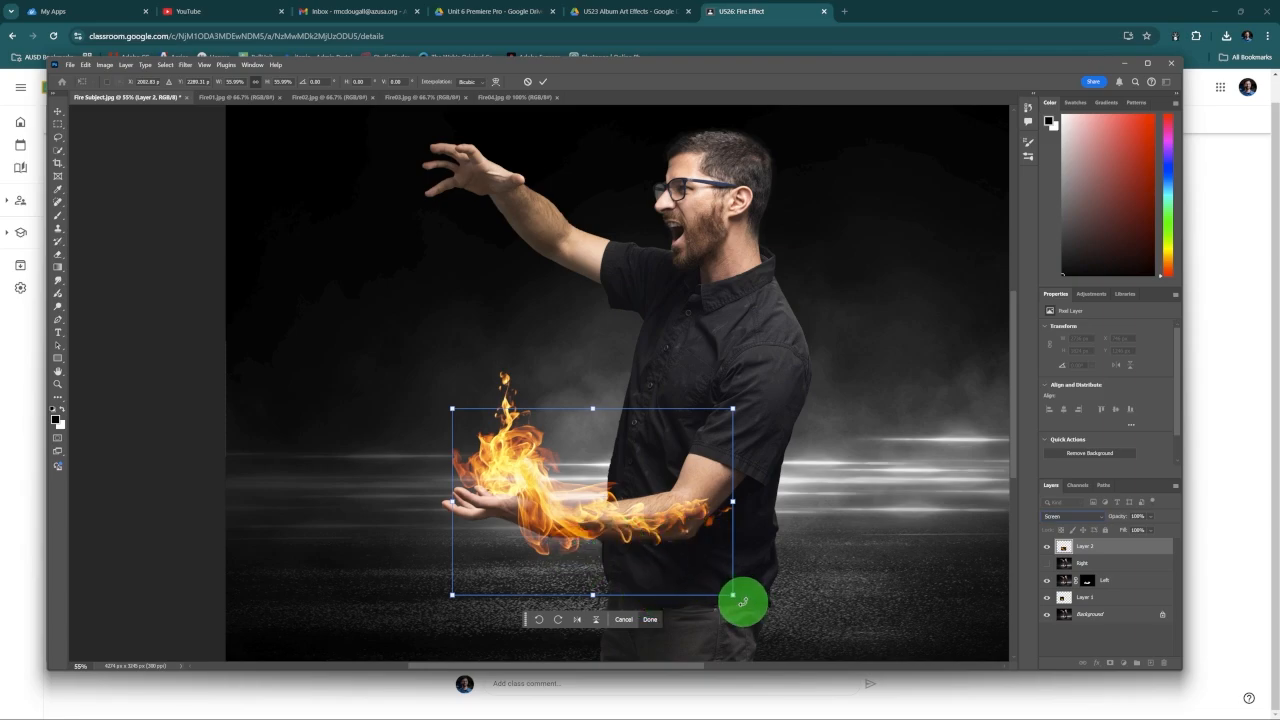
Step: Rotate the Fire03 flames about 12° counterclockwise, shrink them onto the forearm, and stack their layer beneath the Right layer
left_click_drag(743, 601, 754, 563)
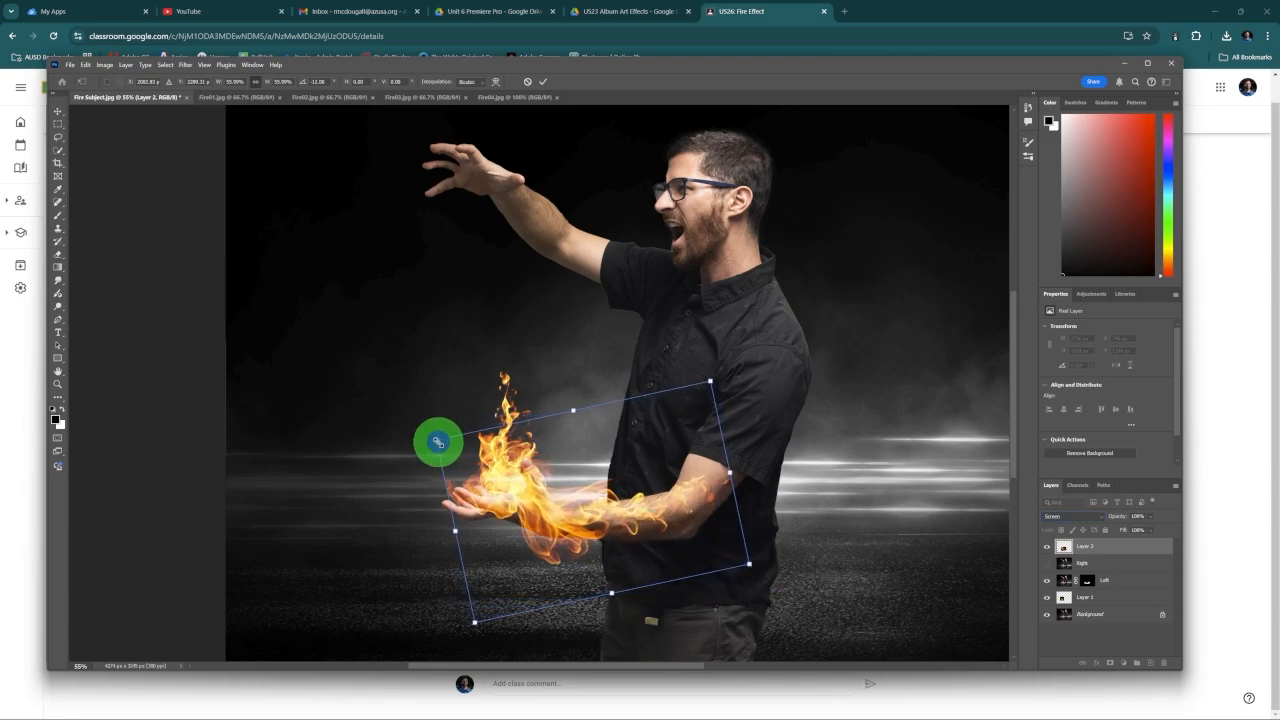
left_click_drag(438, 442, 519, 474)
left_click_drag(644, 537, 636, 531)
mouse_move(1118, 548)
left_mouse_down()
mouse_move(1123, 586)
mouse_move(1129, 558)
left_mouse_up()
left_click(587, 490)
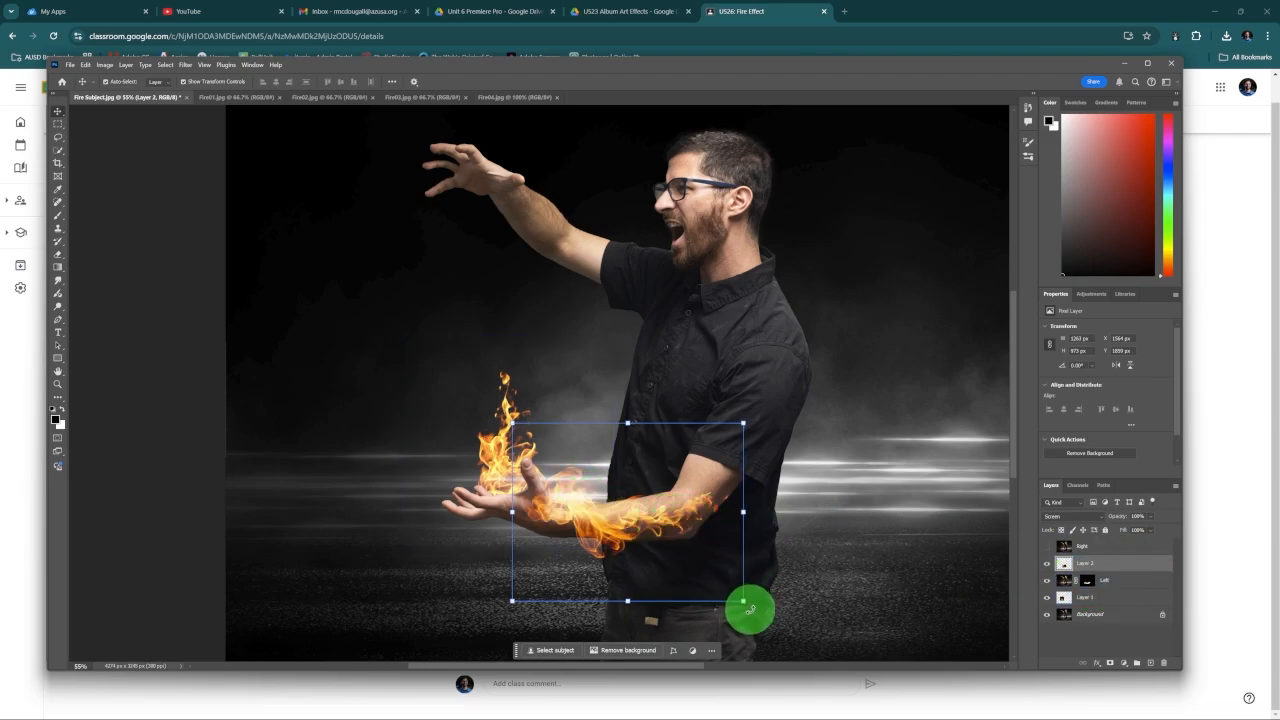
Step: Rotate the forearm flames about 12° further counterclockwise, scale them to about 82%, and position them from the wrist to the elbow
left_click_drag(750, 609, 674, 531)
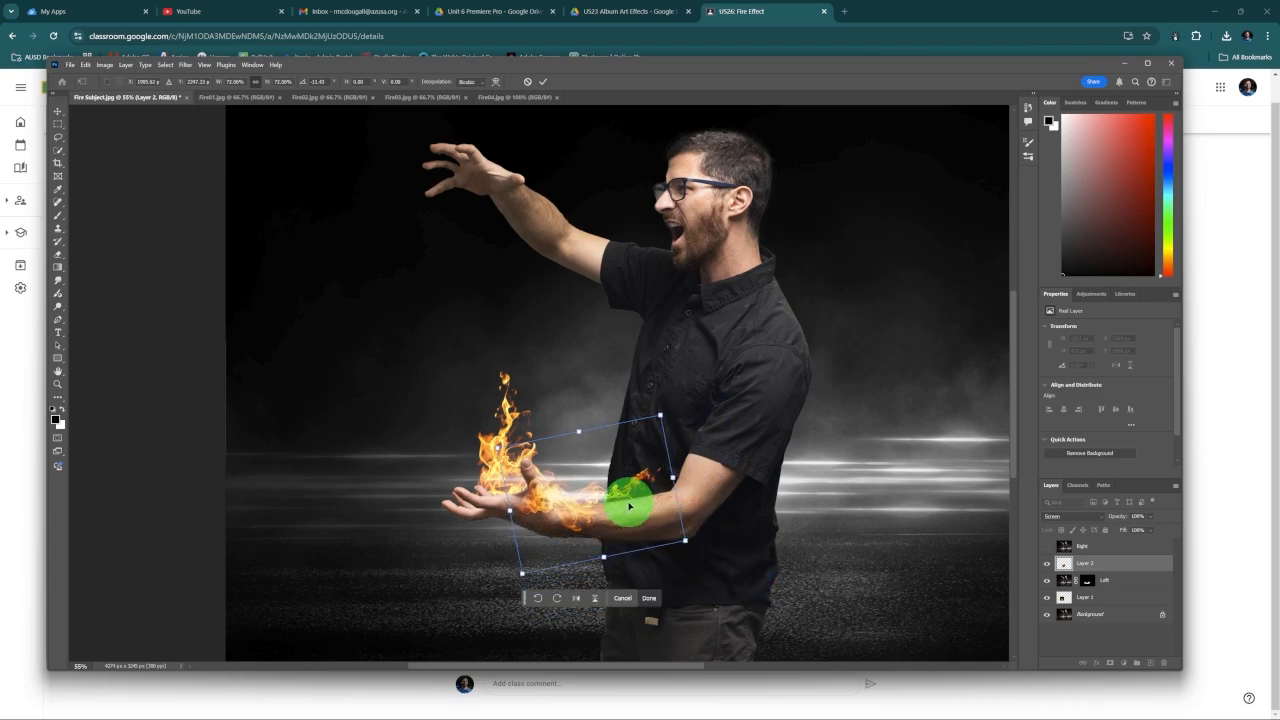
scroll(629, 507, "up", 2)
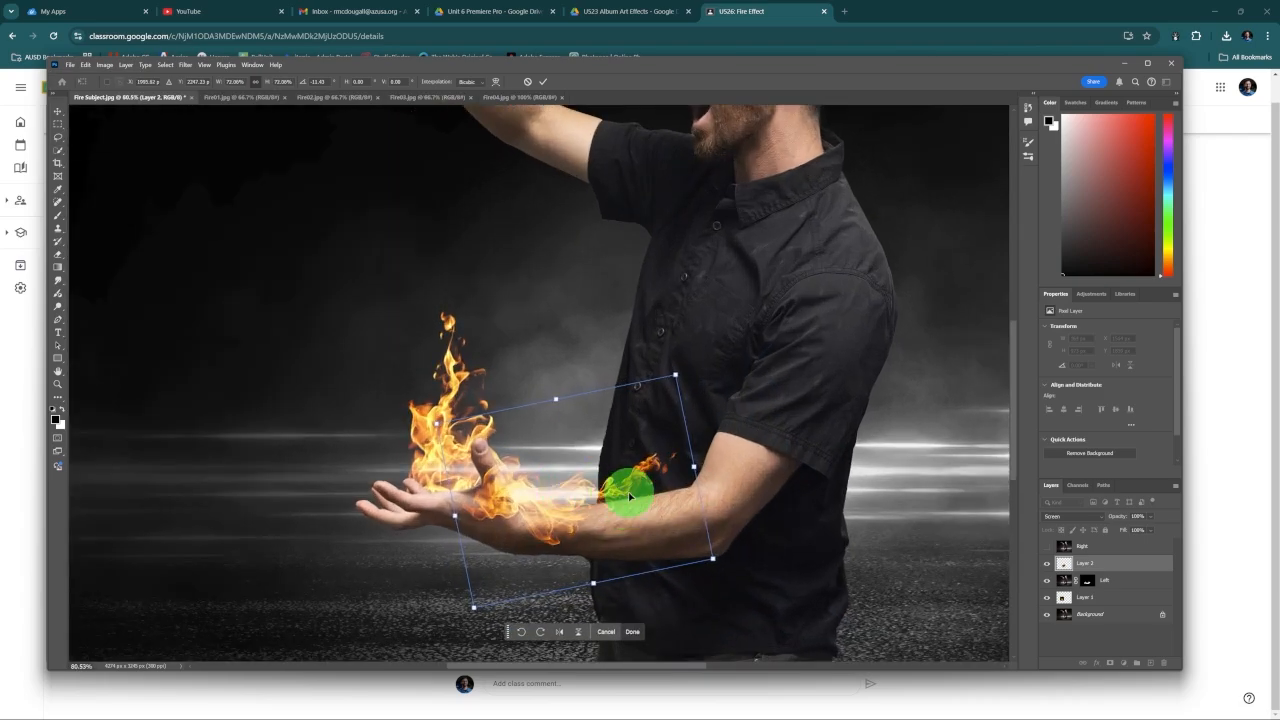
left_click_drag(571, 494, 614, 506)
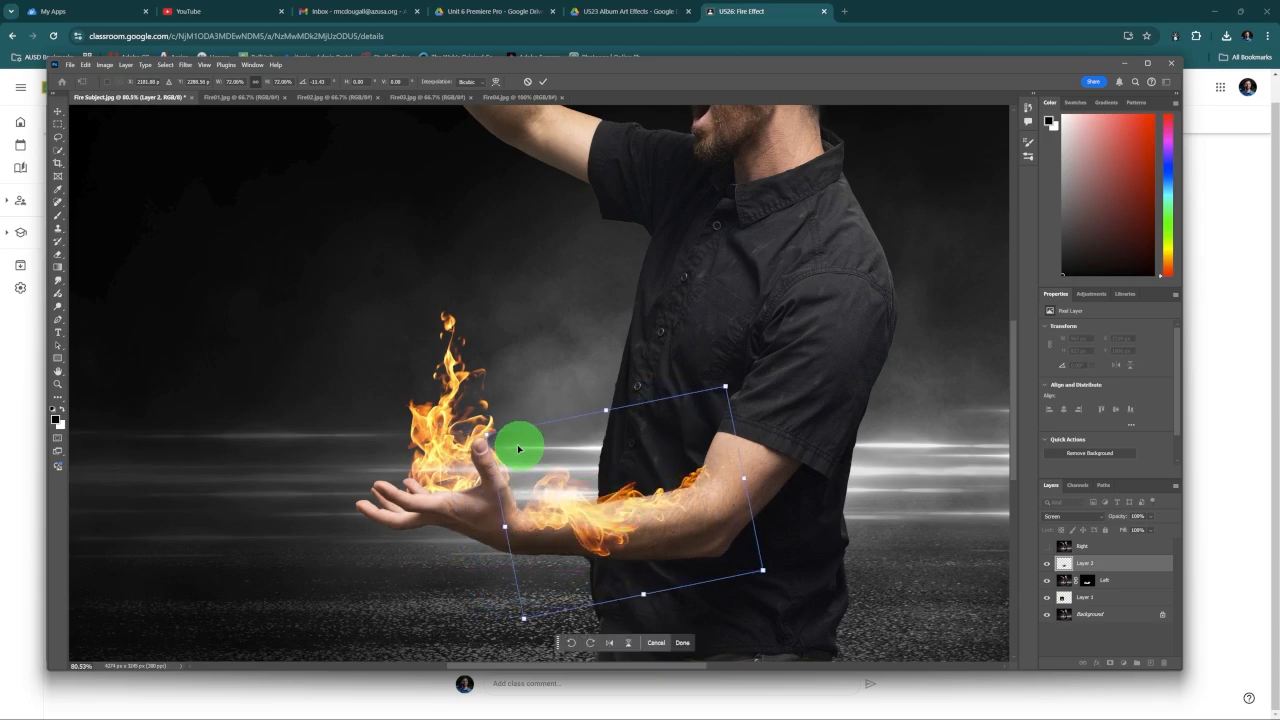
left_click_drag(483, 430, 451, 414)
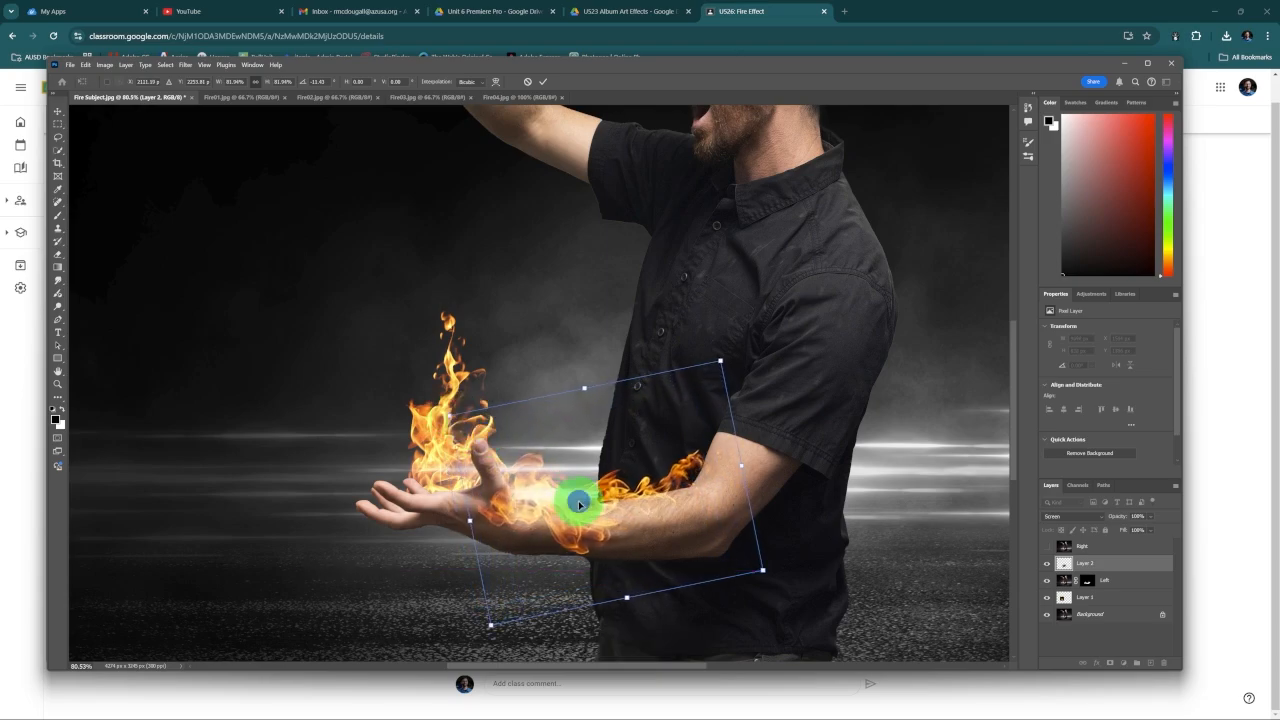
left_click_drag(578, 500, 612, 520)
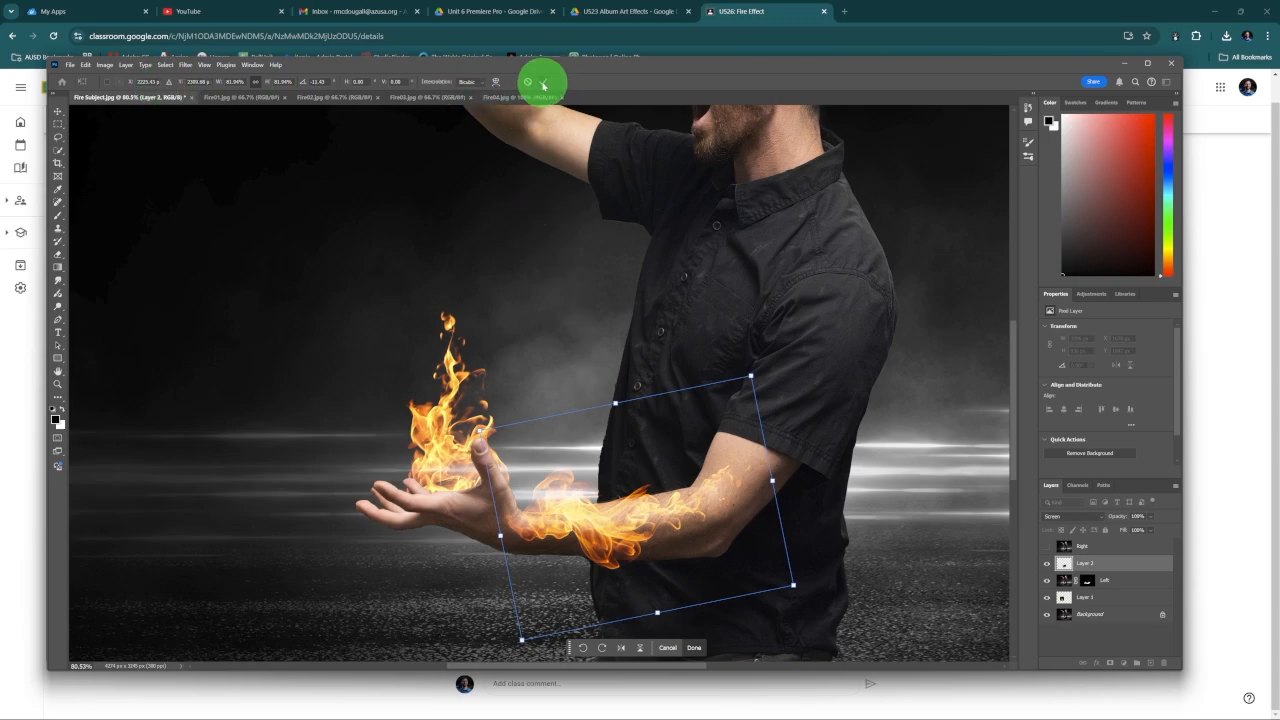
left_click(543, 81)
Step: Warp the forearm flames so they curve along the arm from the wrist toward the shirt sleeve
left_click(86, 64)
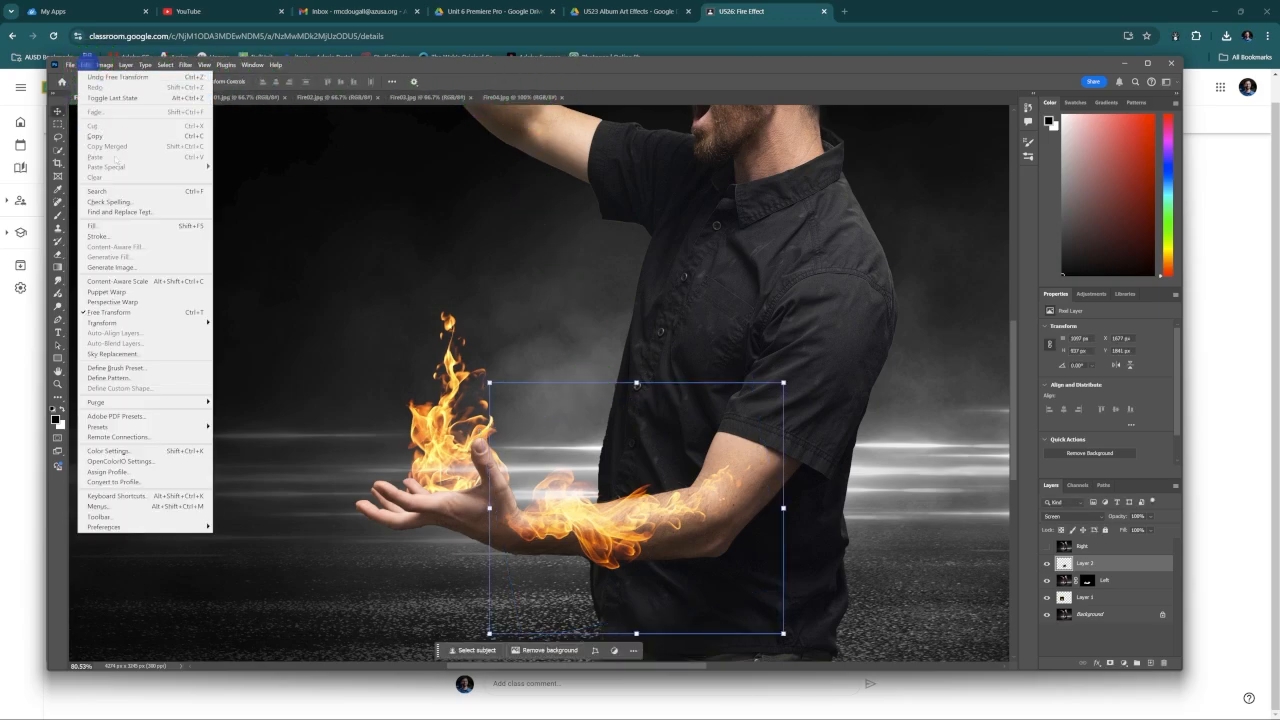
mouse_move(181, 323)
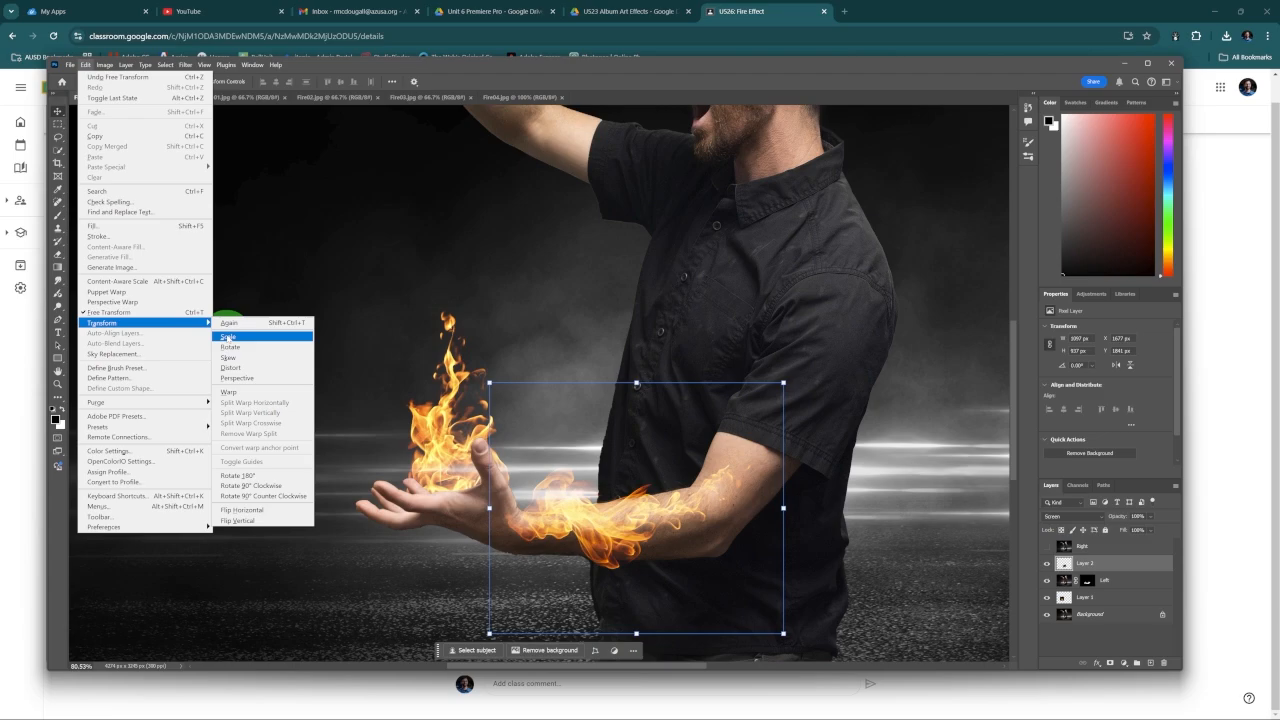
left_click(232, 391)
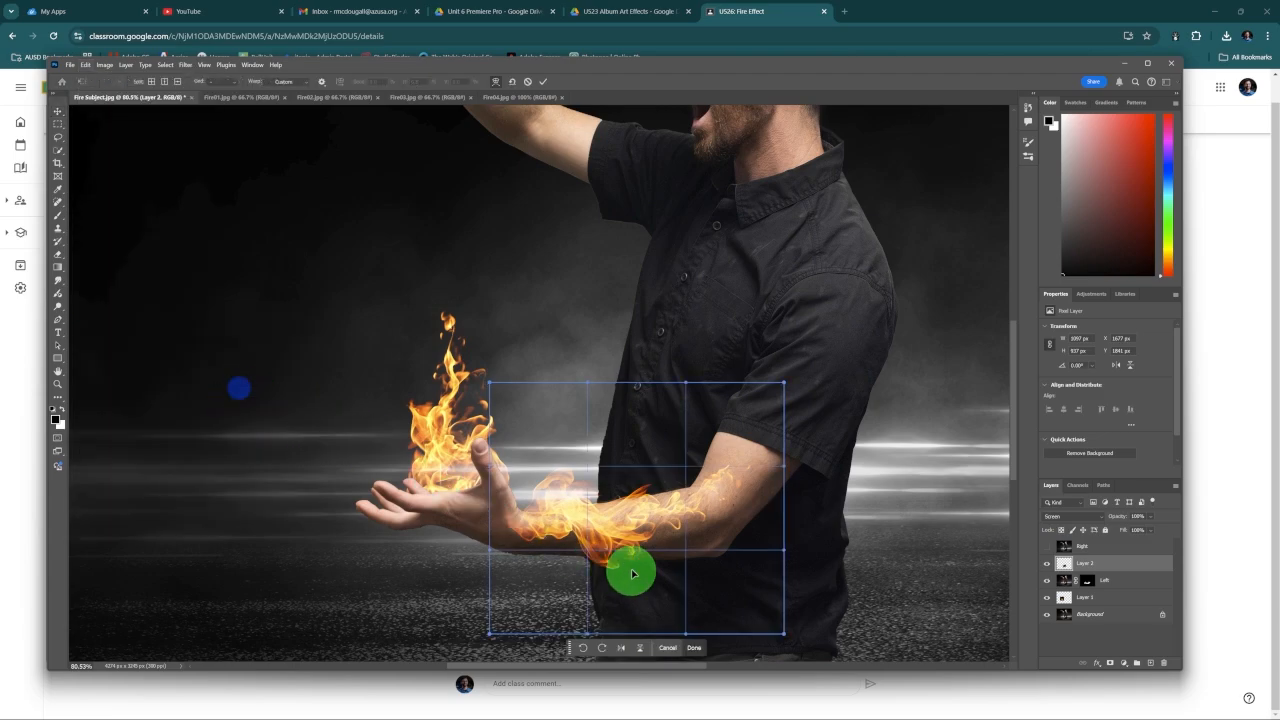
left_click_drag(632, 573, 601, 535)
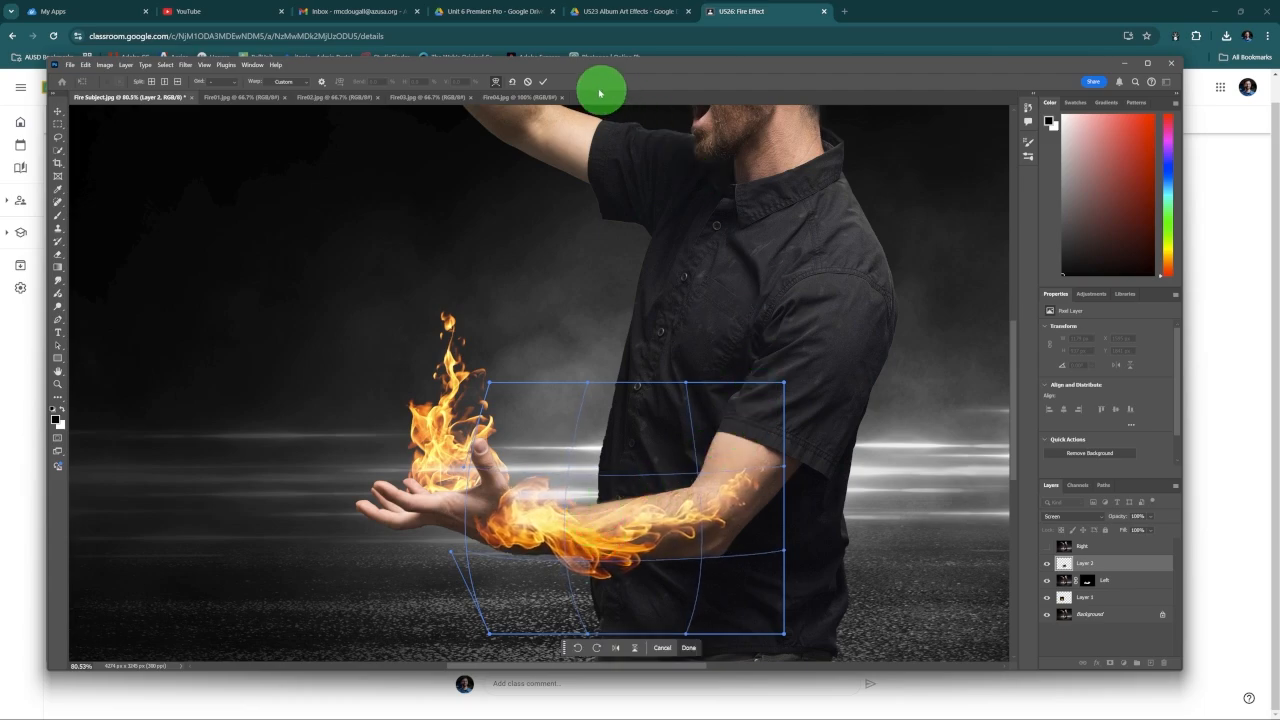
left_click(543, 84)
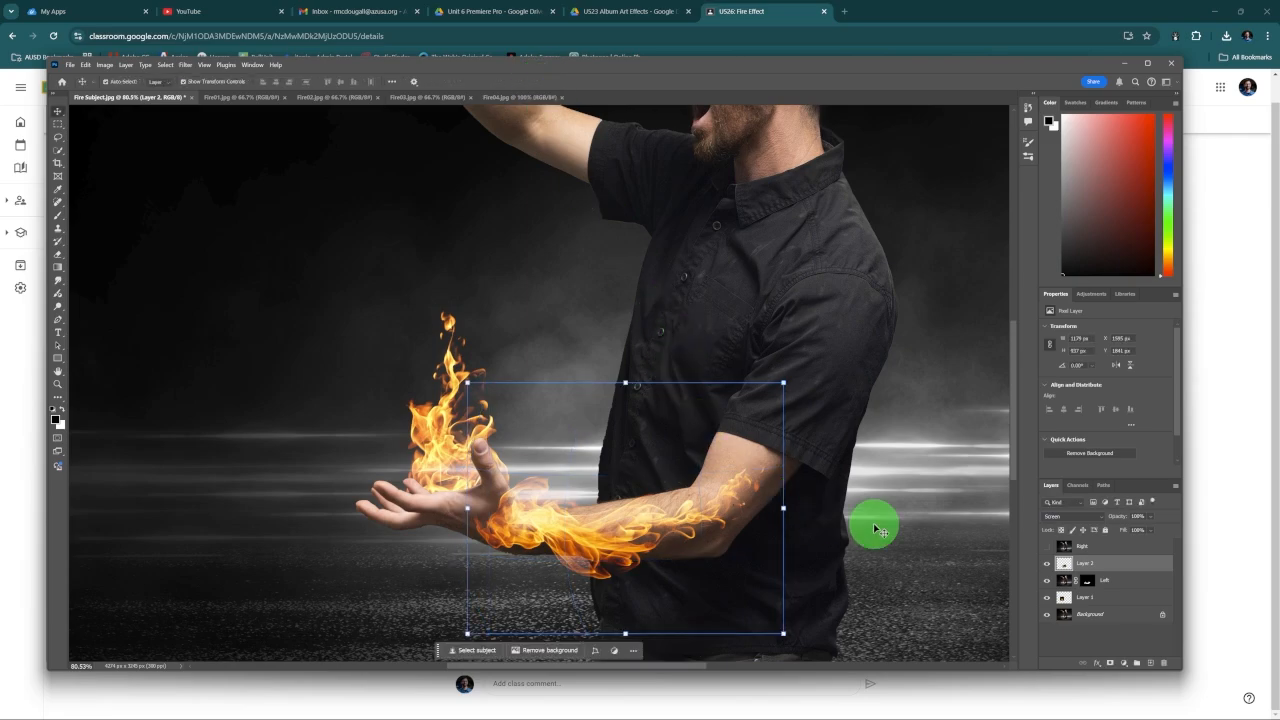
Step: Copy the Fire02.jpg flames into the Fire Subject document and set their blend mode to Screen
left_click(338, 99)
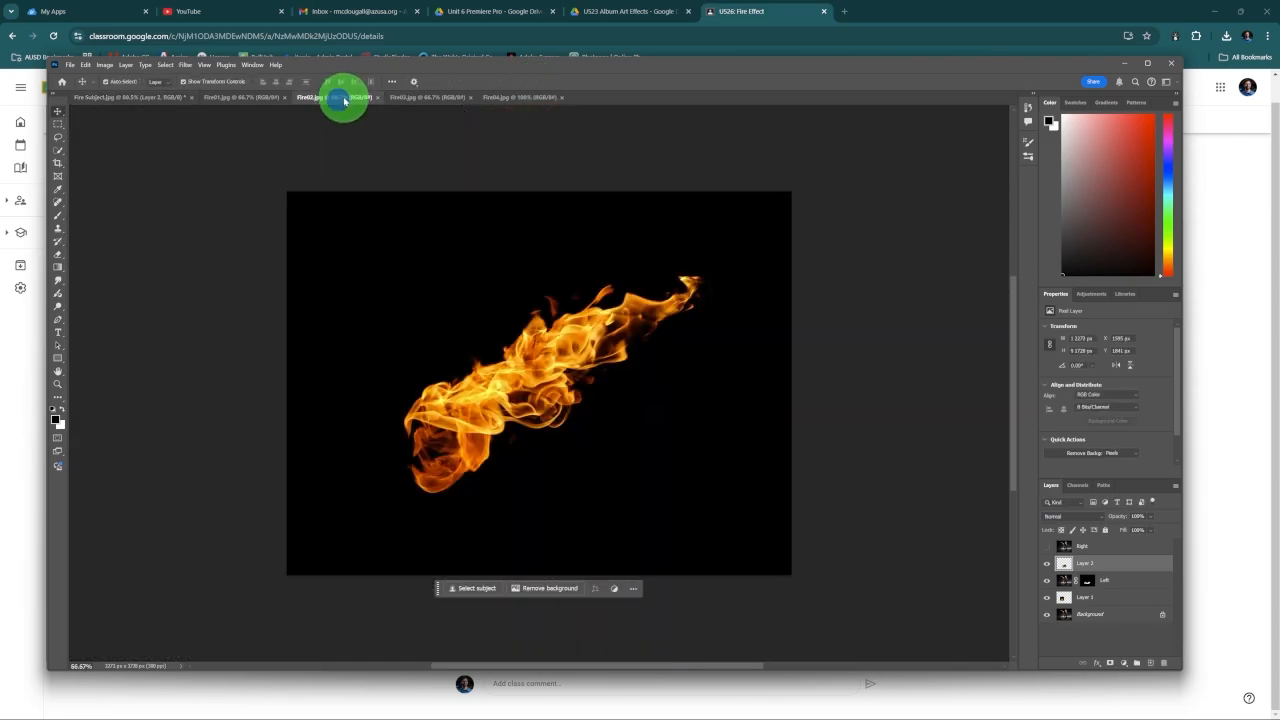
left_click_drag(532, 372, 449, 366)
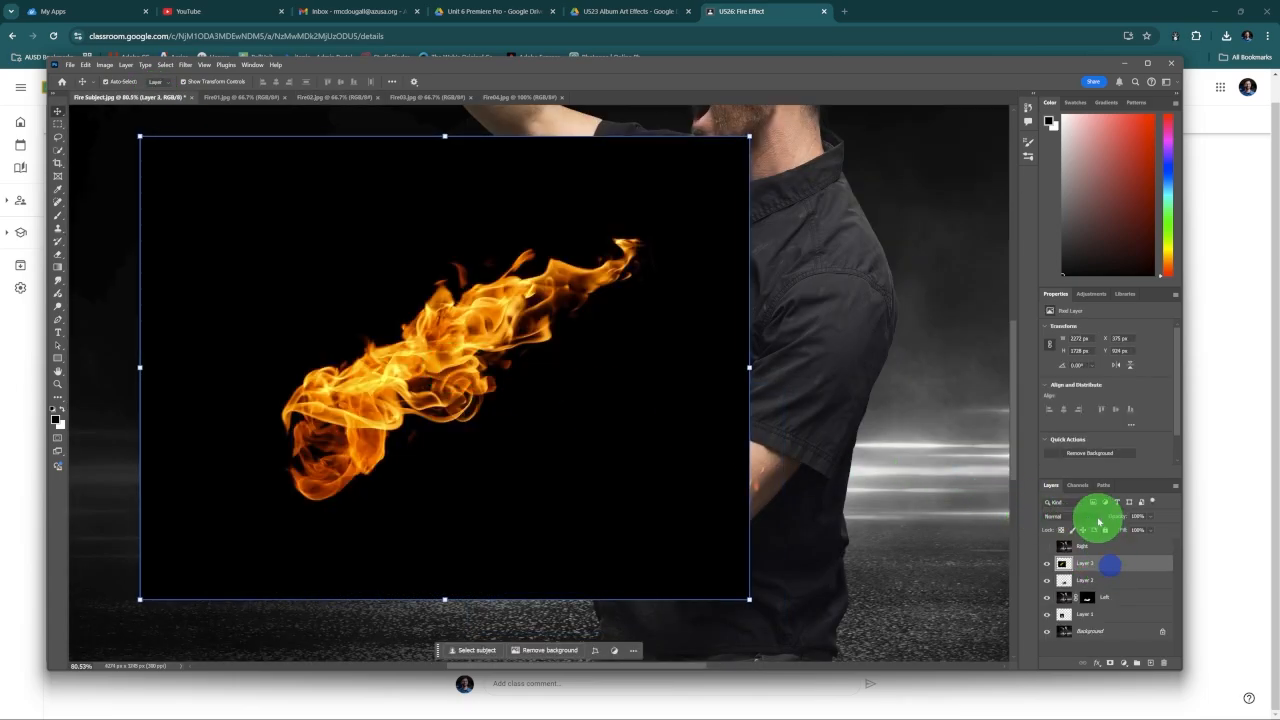
left_click(1095, 516)
left_click(1095, 527)
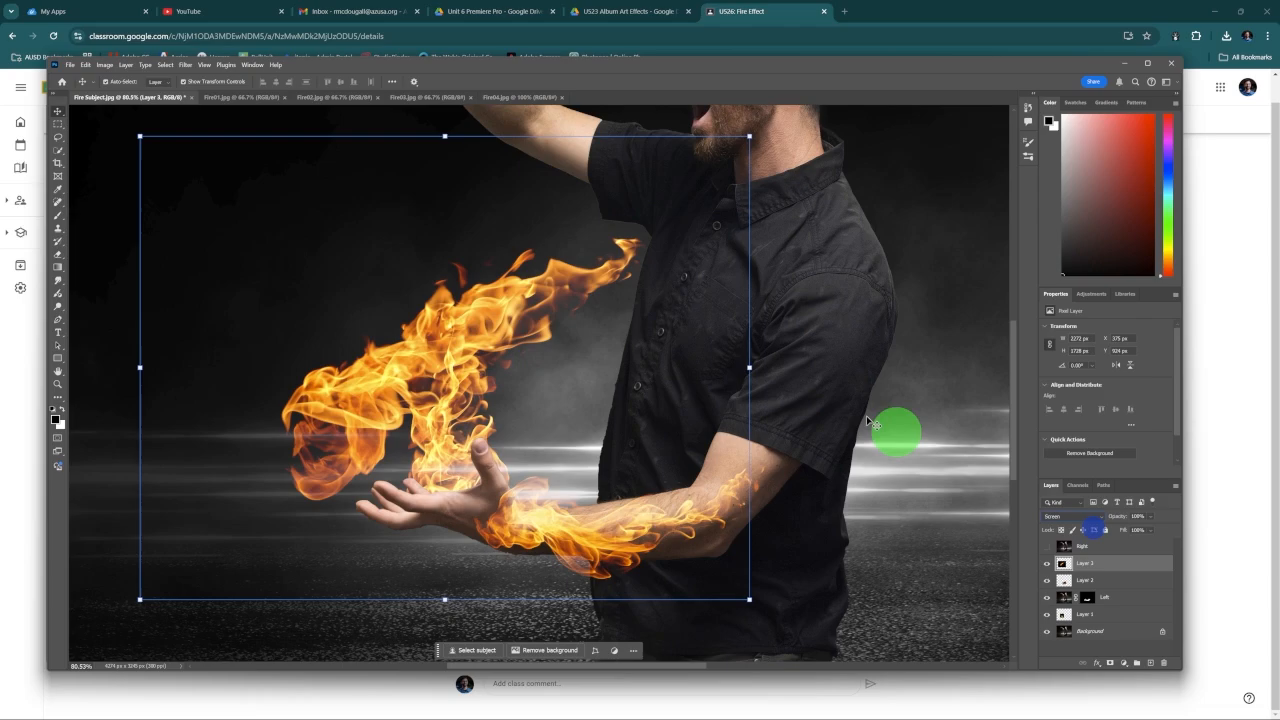
Step: Scale the Fire02 flames to about 73%, rotate them about 67° counterclockwise to rise from the open palm, and stack them beneath the Left layer
left_click_drag(749, 136, 651, 309)
left_click_drag(716, 224, 437, 154)
left_click_drag(481, 315, 429, 286)
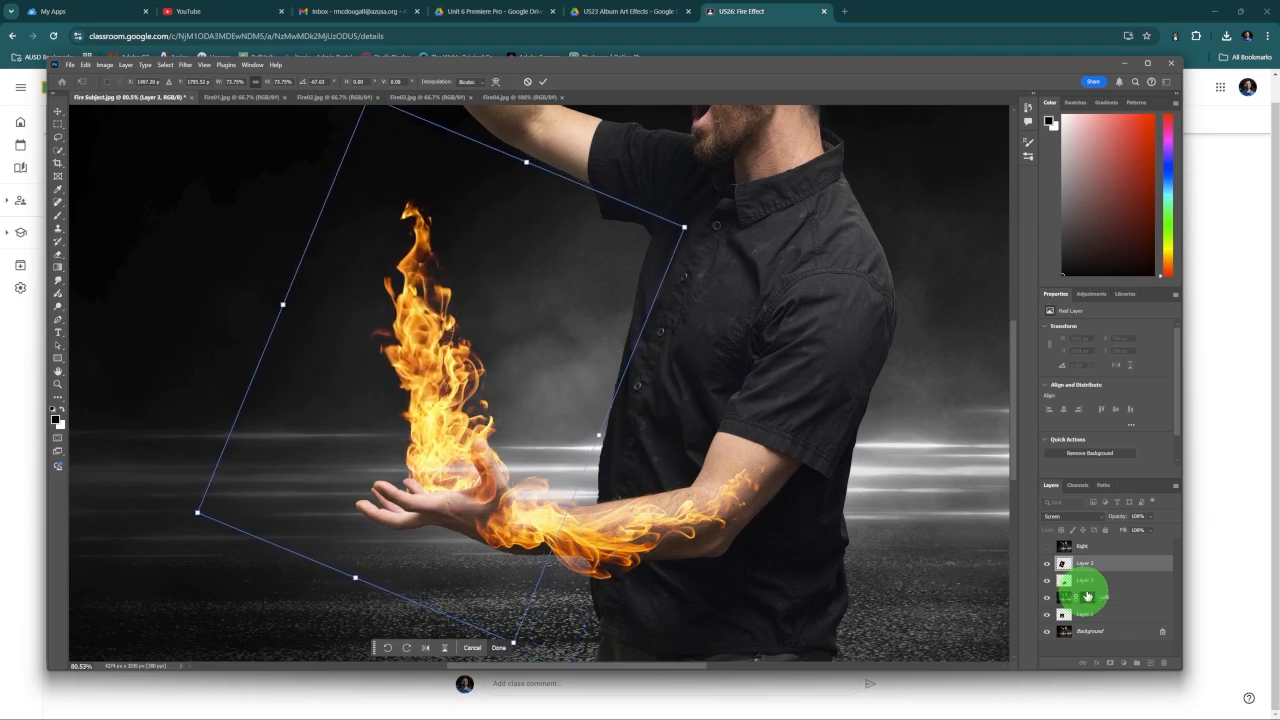
left_click_drag(1121, 562, 1123, 603)
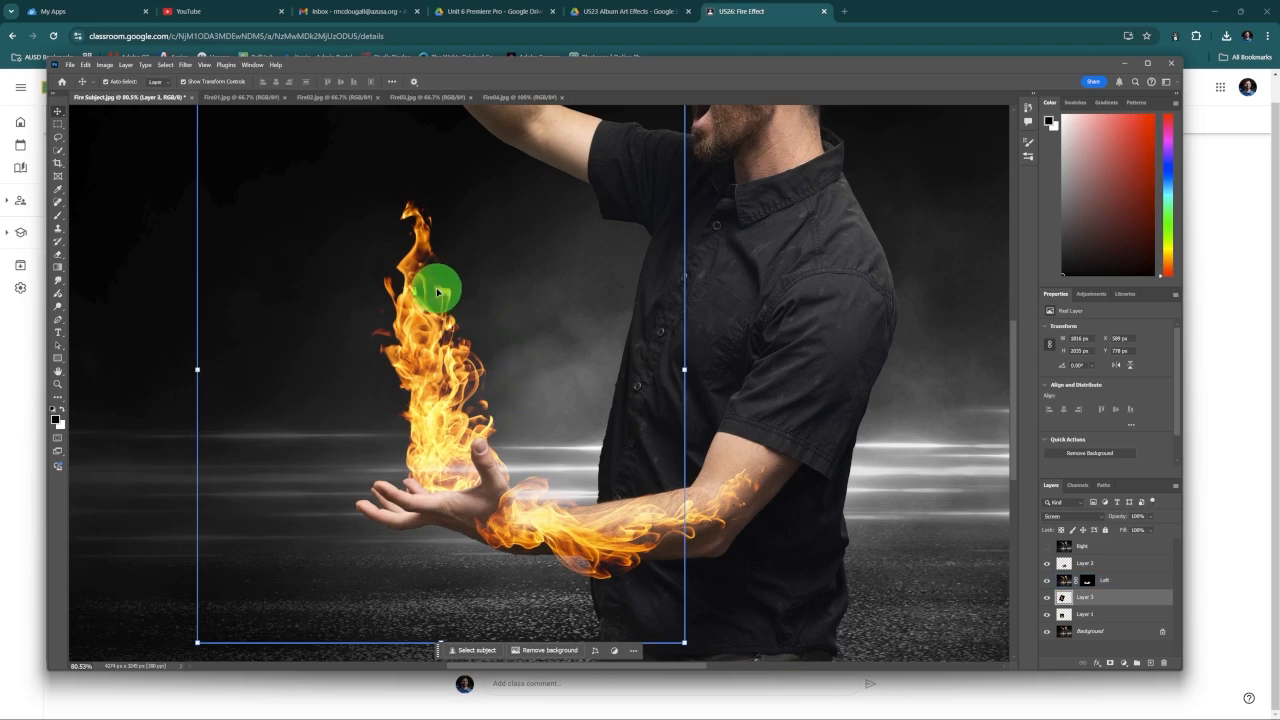
scroll(437, 291, "up", 4)
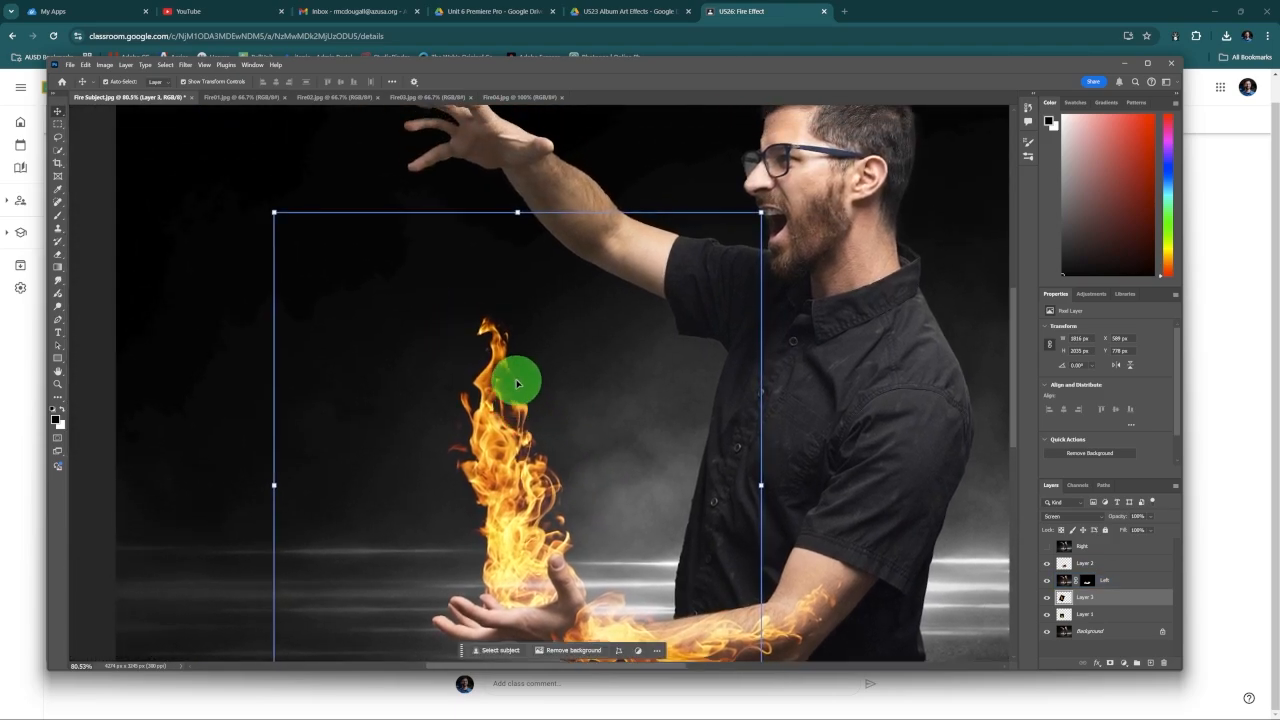
scroll(522, 378, "down", 5)
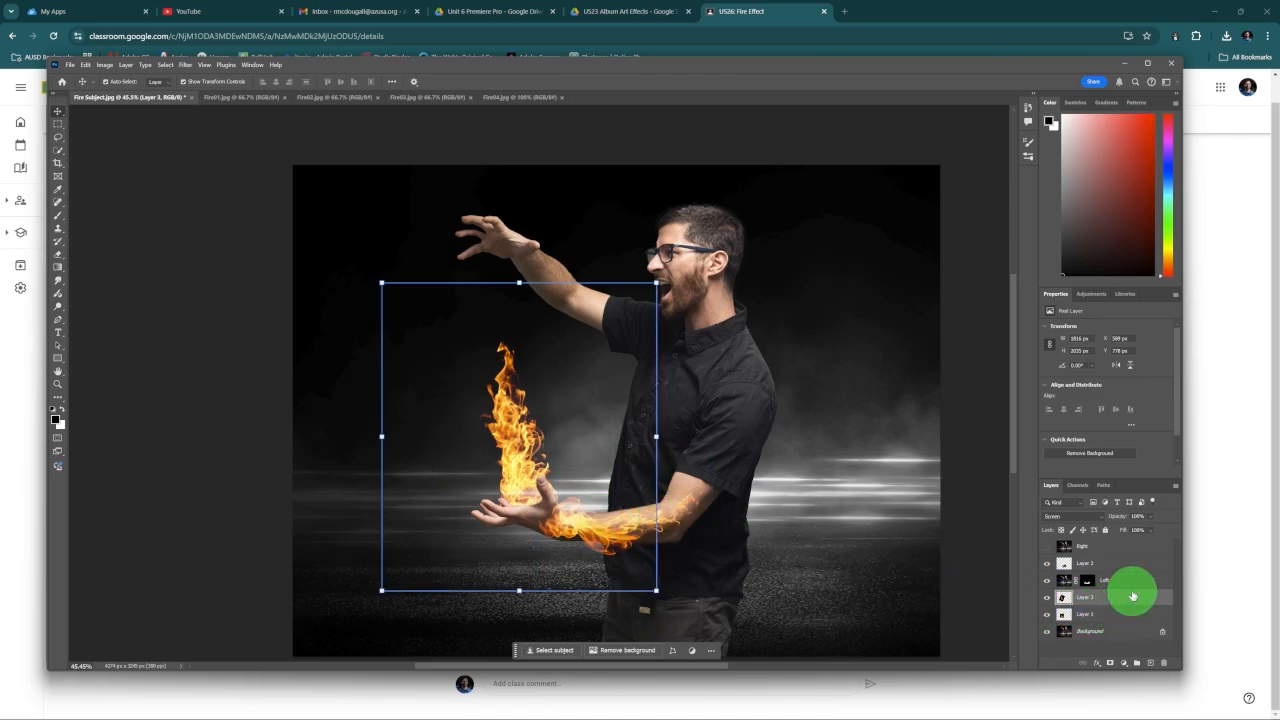
Step: Add an Inner Glow effect to the Left layer
left_click(1136, 581)
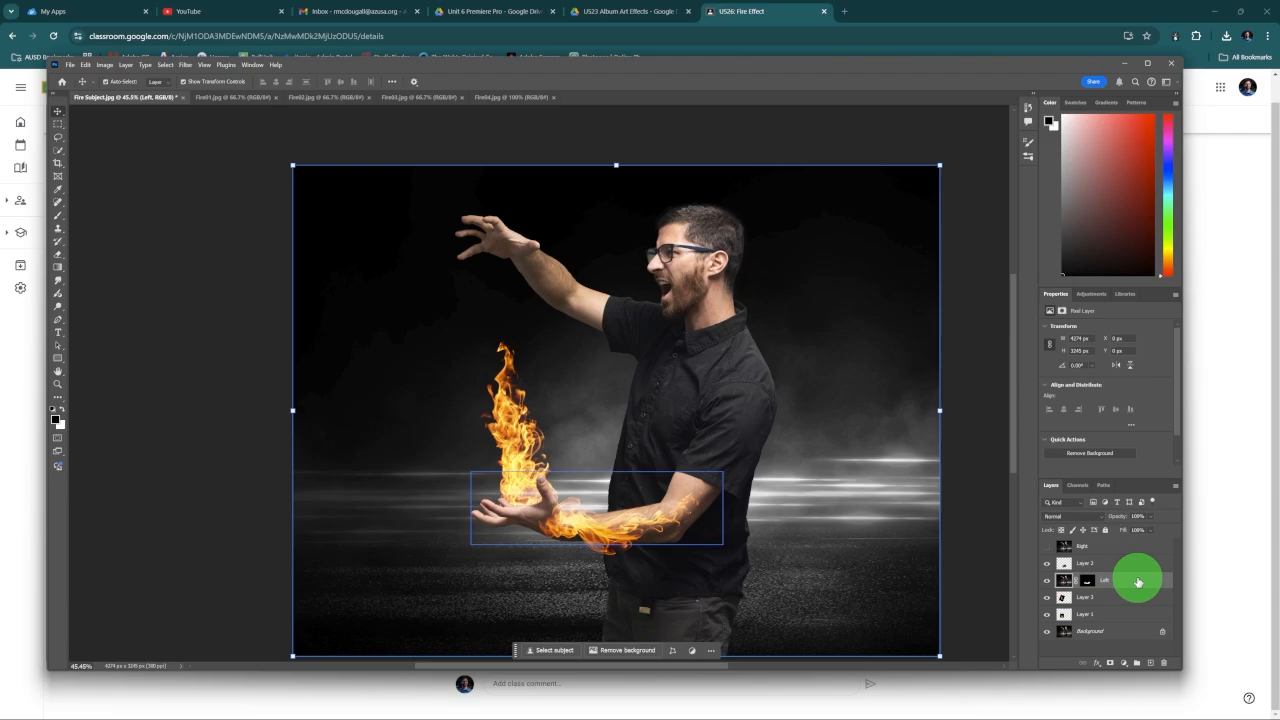
scroll(663, 514, "up", 1)
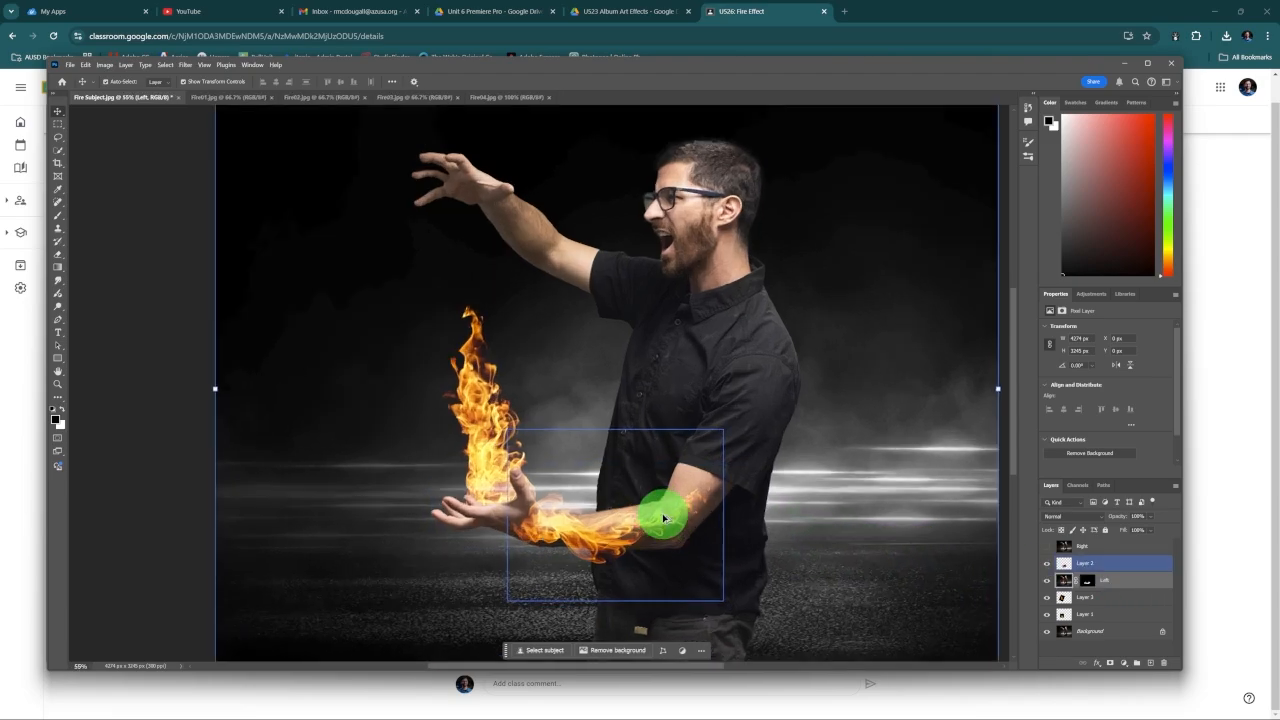
left_click_drag(725, 517, 723, 491)
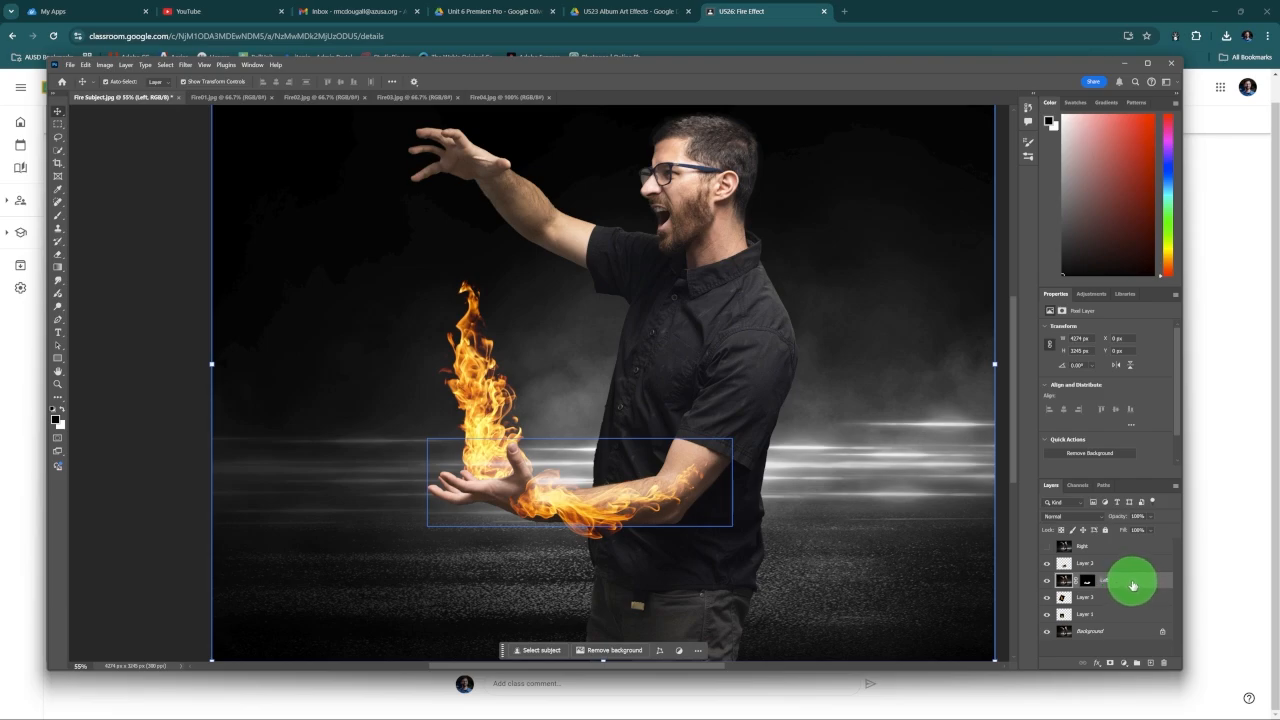
left_click(1097, 664)
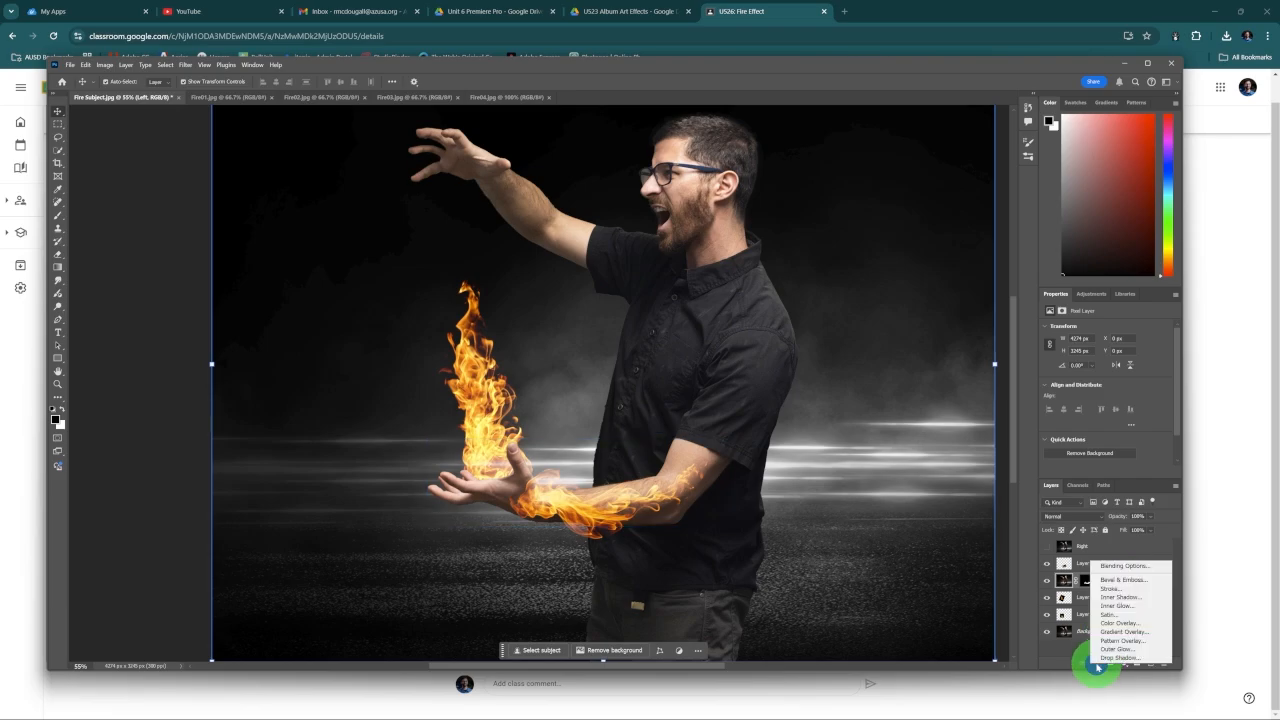
left_click(1112, 606)
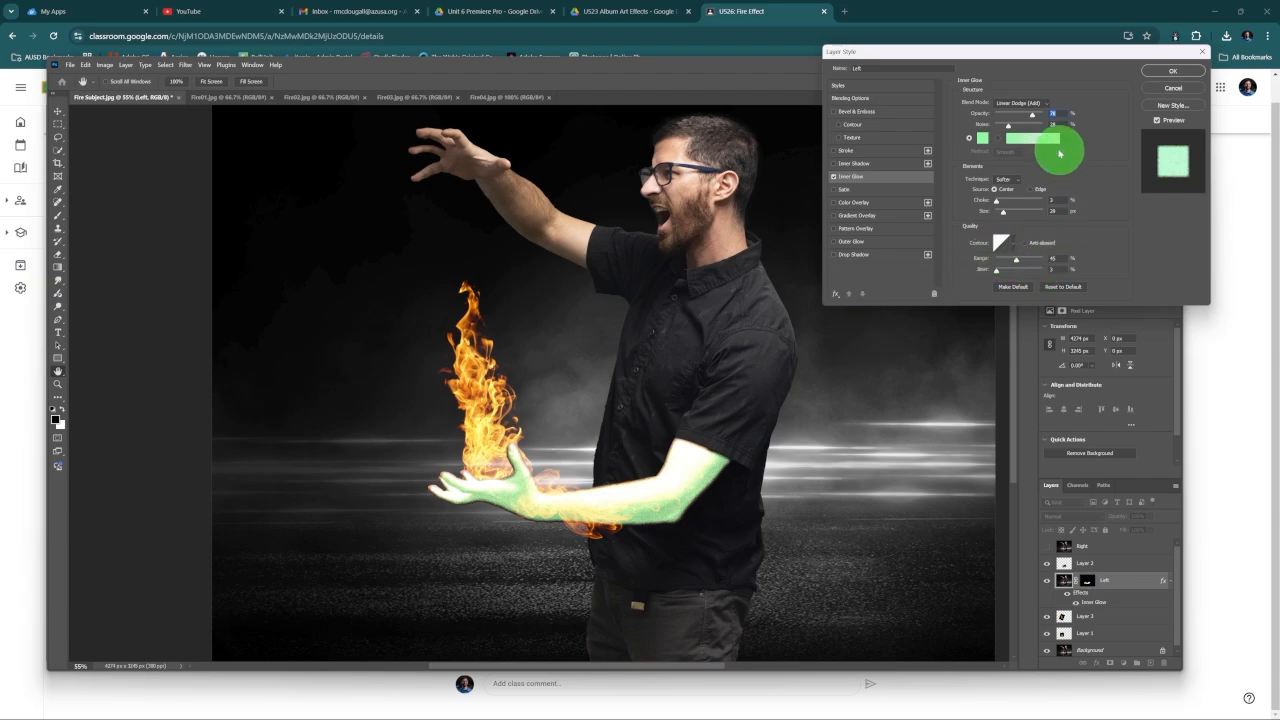
Step: Change the Inner Glow color to a golden yellow that matches the flames
left_click(982, 139)
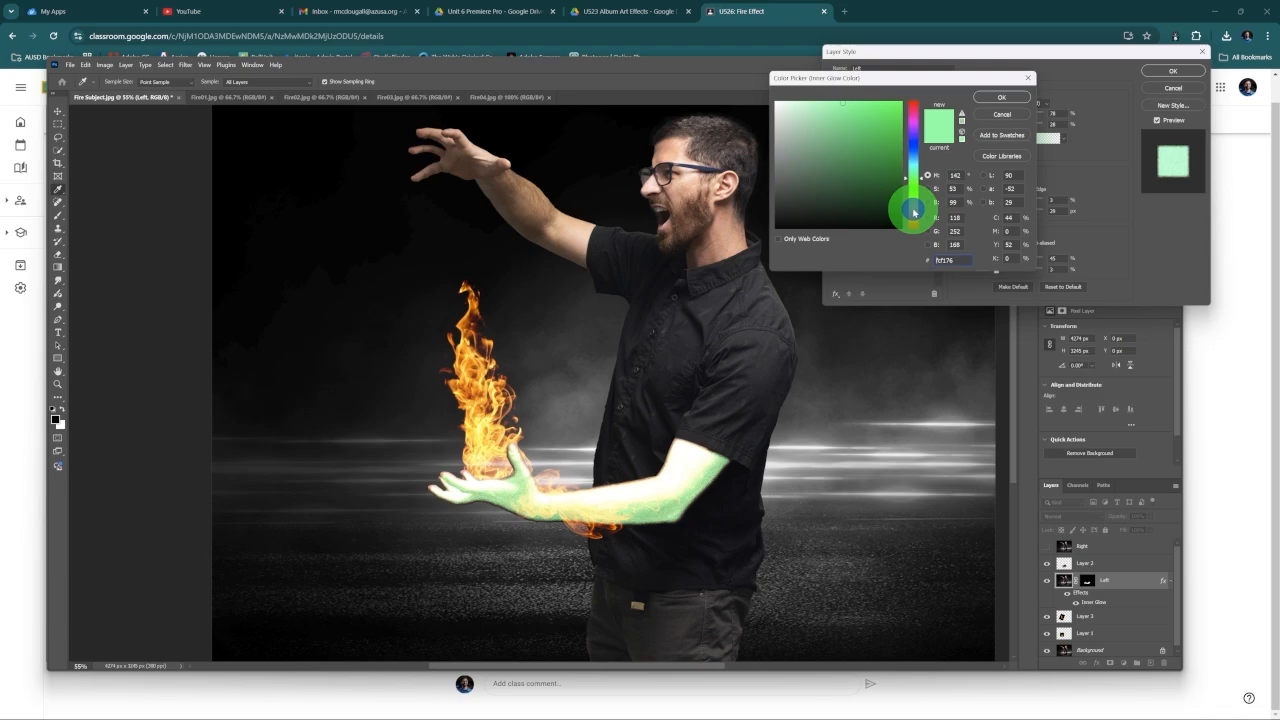
left_click(913, 211)
left_click_drag(916, 208, 918, 216)
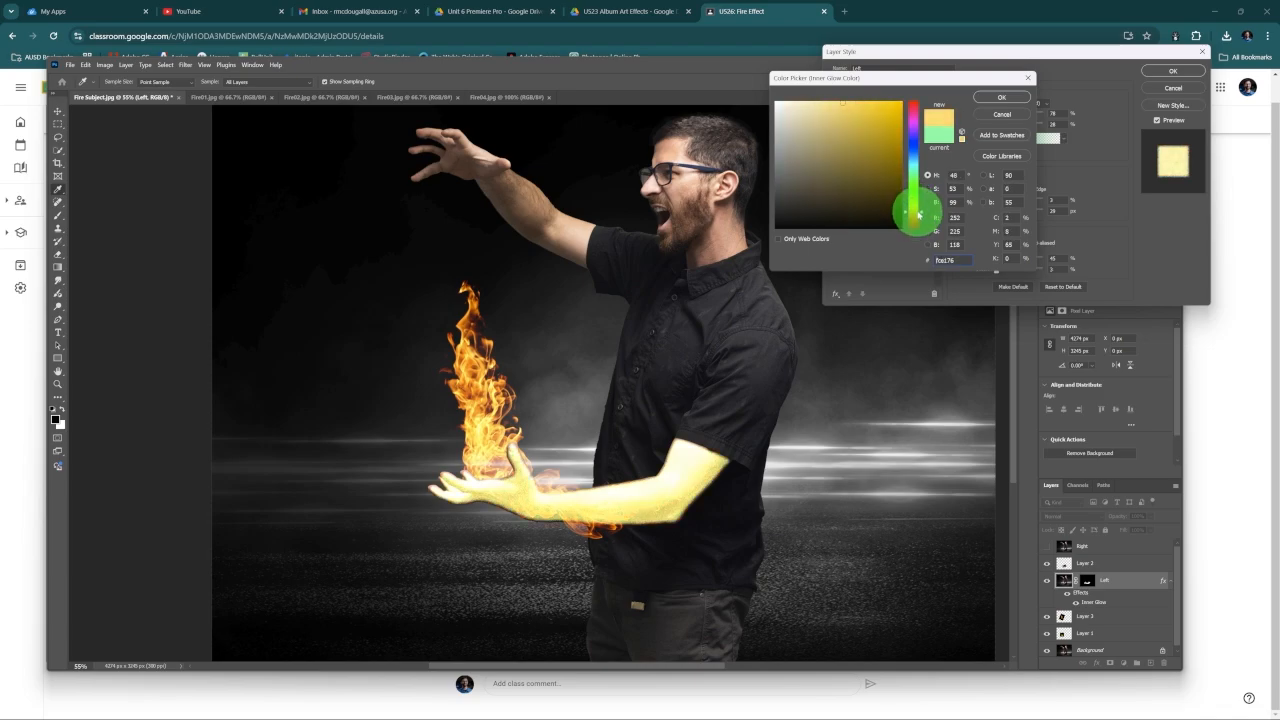
left_click(857, 107)
left_click(977, 100)
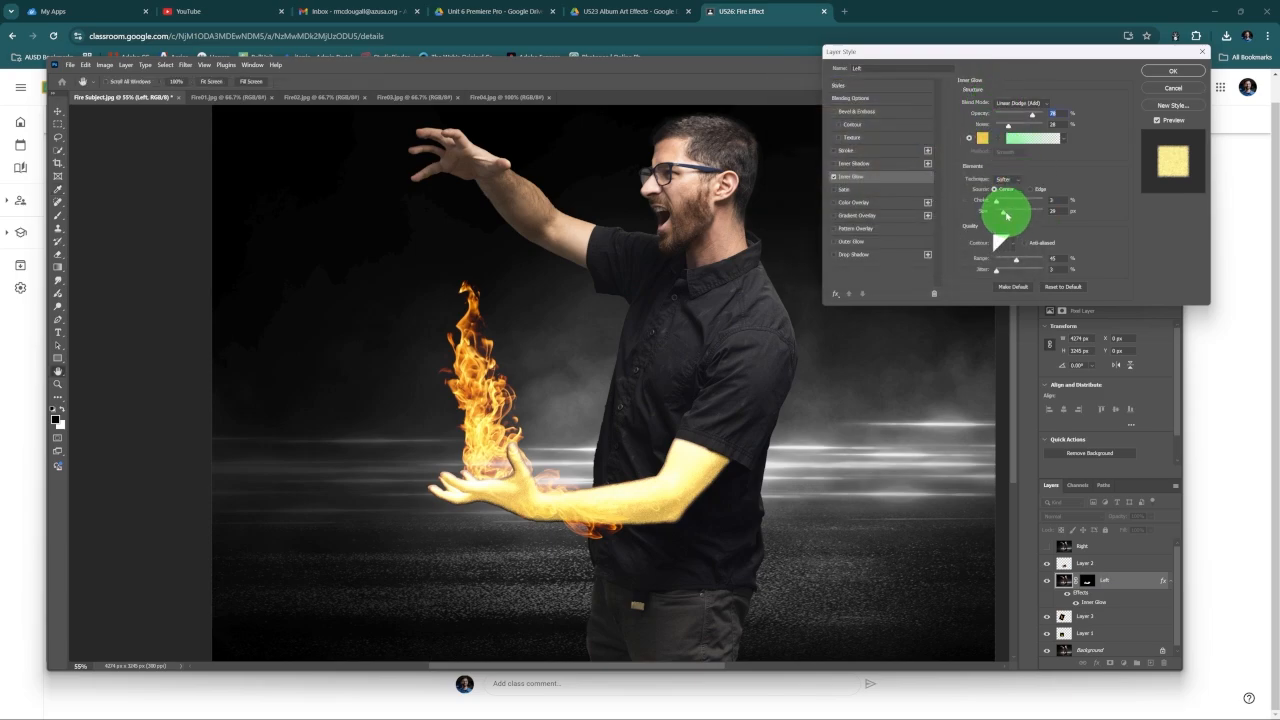
Step: Set the Inner Glow's choke to 29%, its size to about 102 px, and its opacity to about 38%
left_click_drag(1003, 212, 1000, 214)
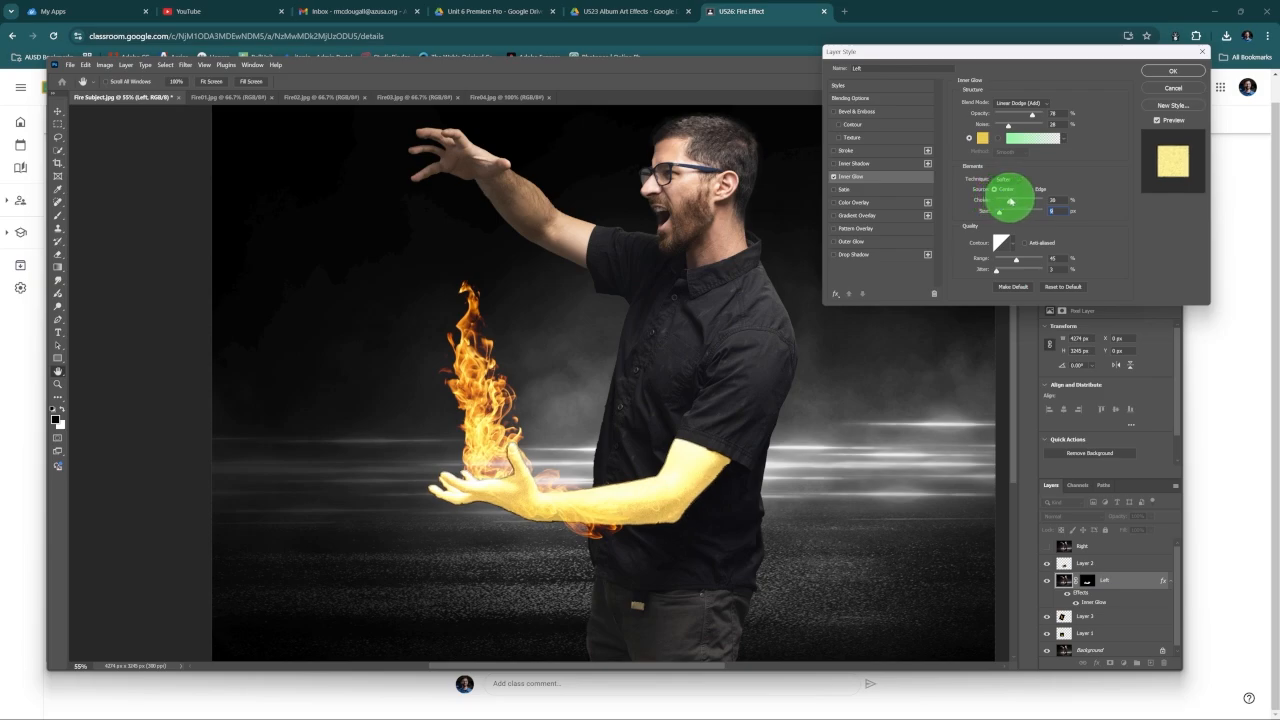
left_click(1009, 214)
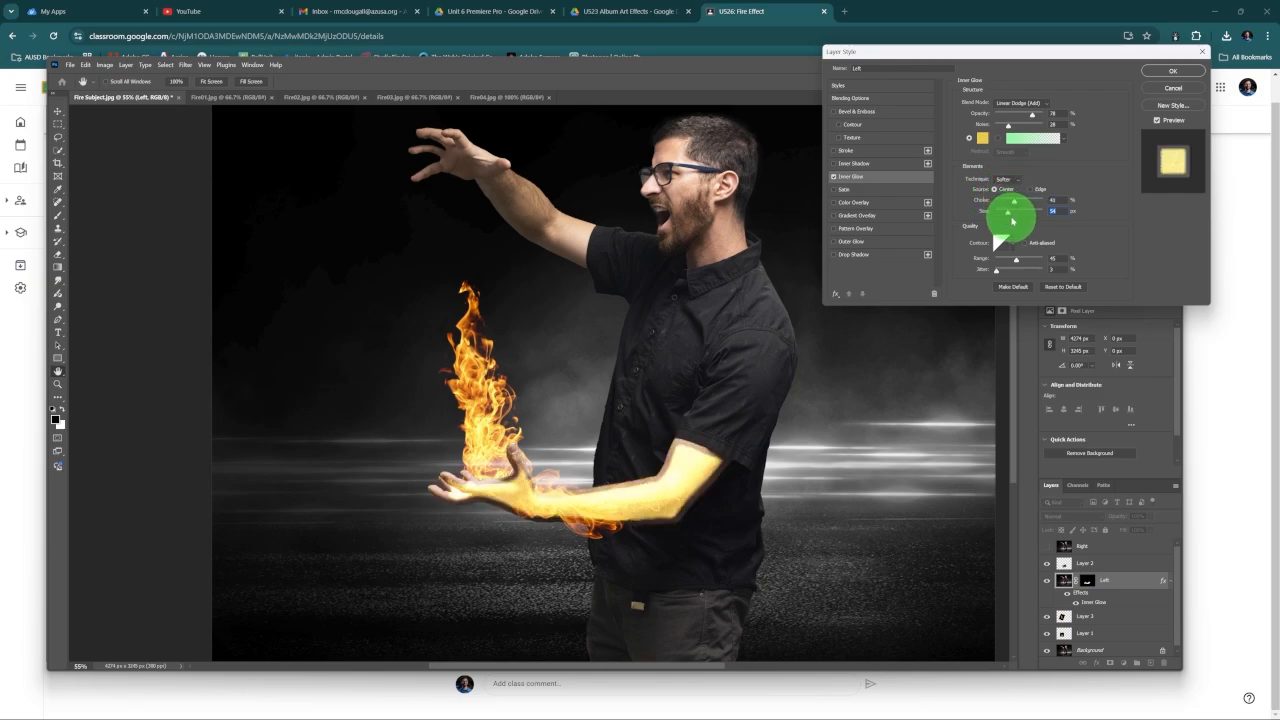
left_click(1018, 213)
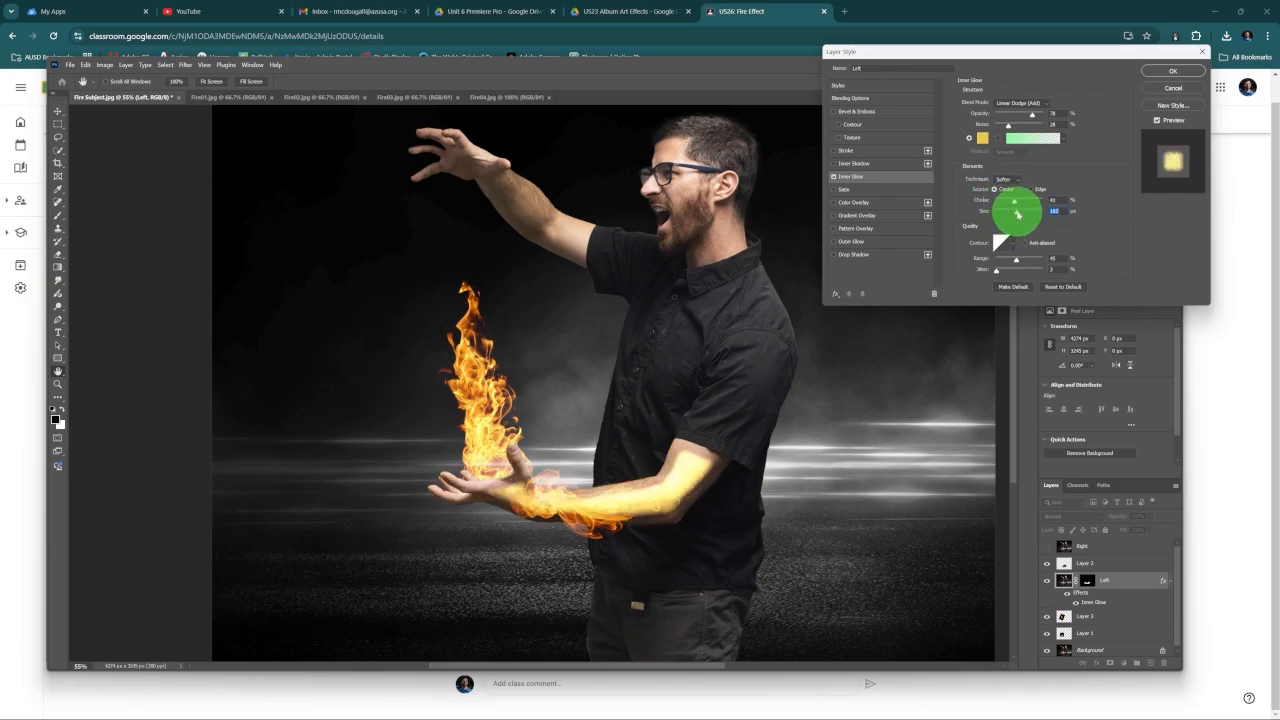
left_click_drag(1018, 204, 1008, 202)
left_click_drag(1025, 115, 1022, 114)
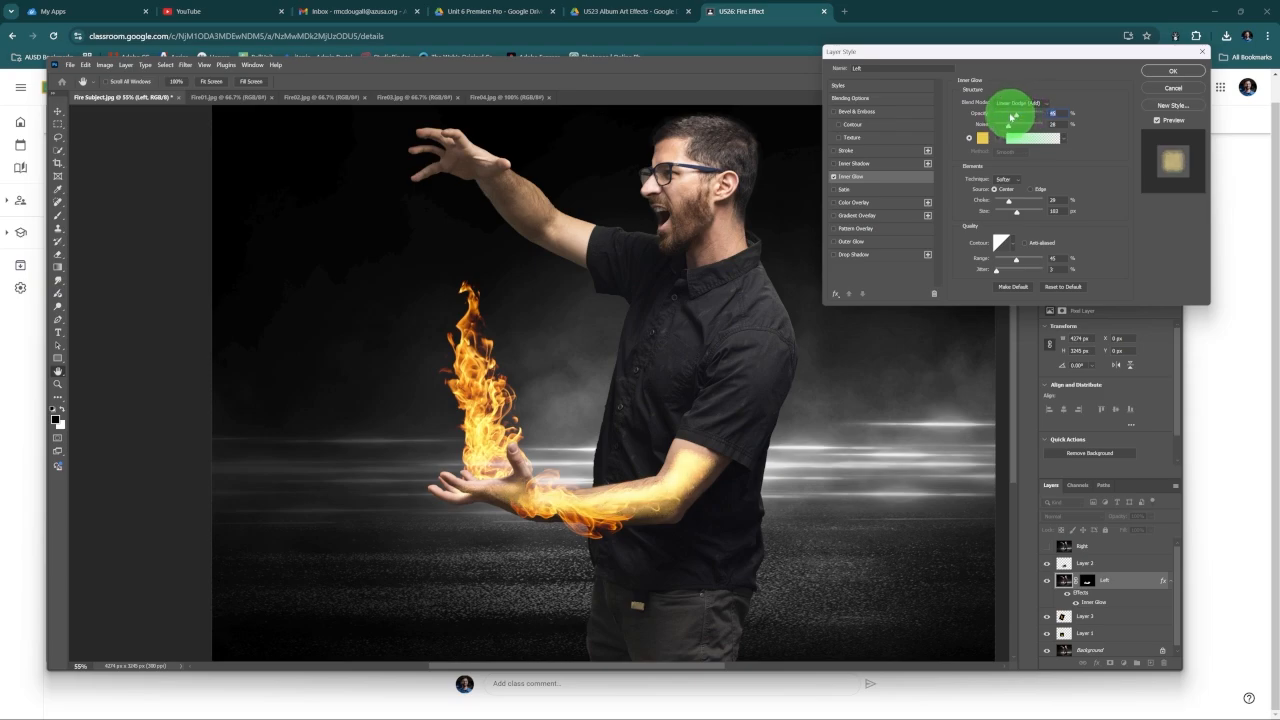
left_click_drag(1009, 117, 1008, 116)
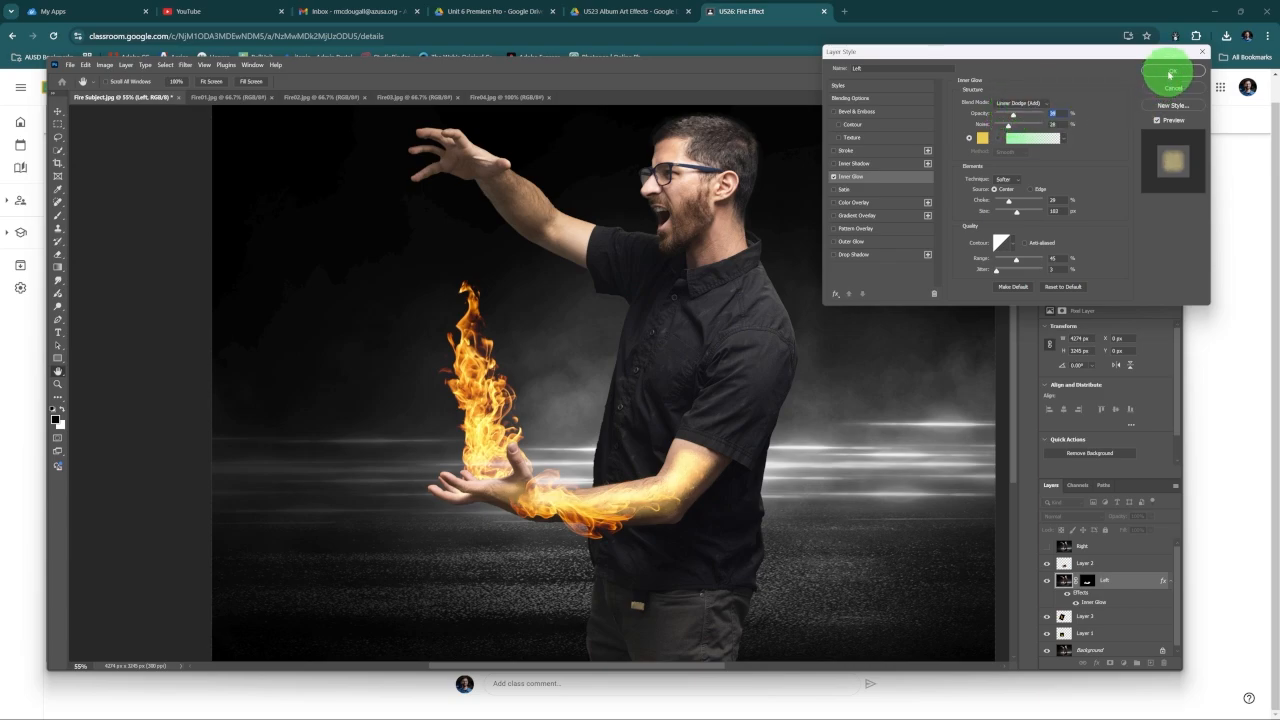
left_click(1172, 73)
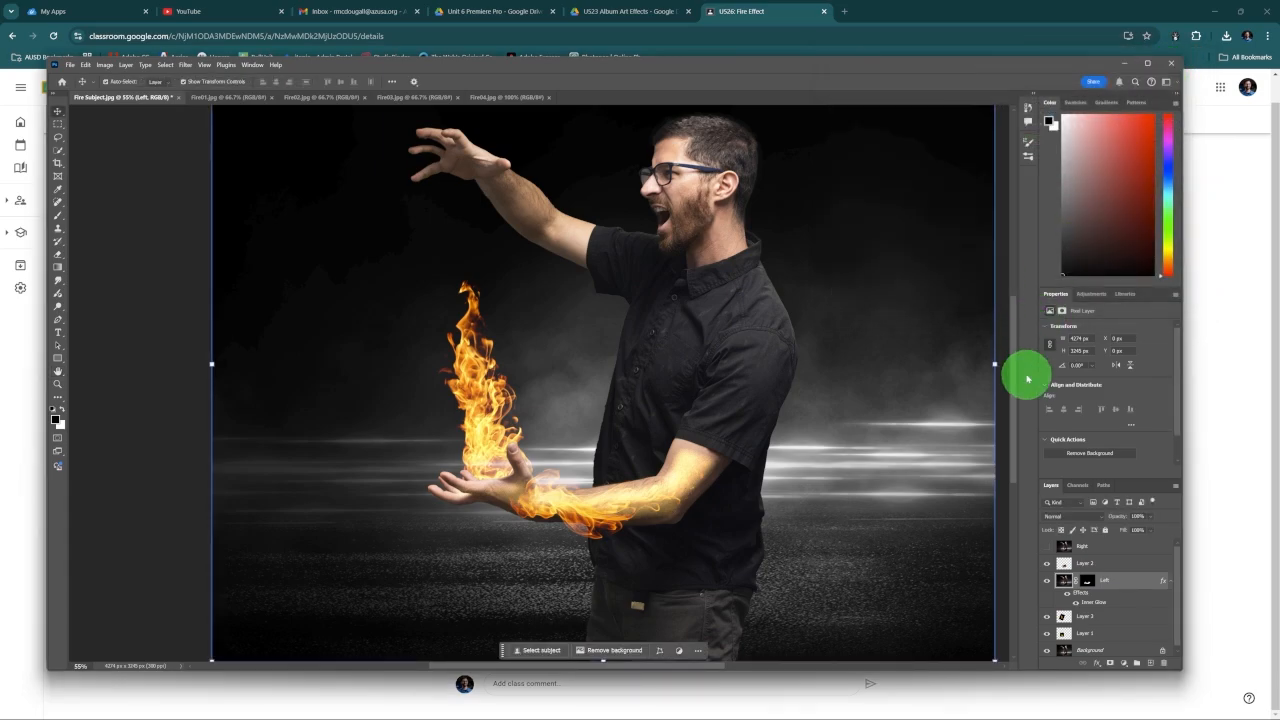
Step: Paint black on the Left layer's mask where the arm meets the shirt sleeve, and lower the layer's Inner Glow opacity to 28%
left_click(691, 459)
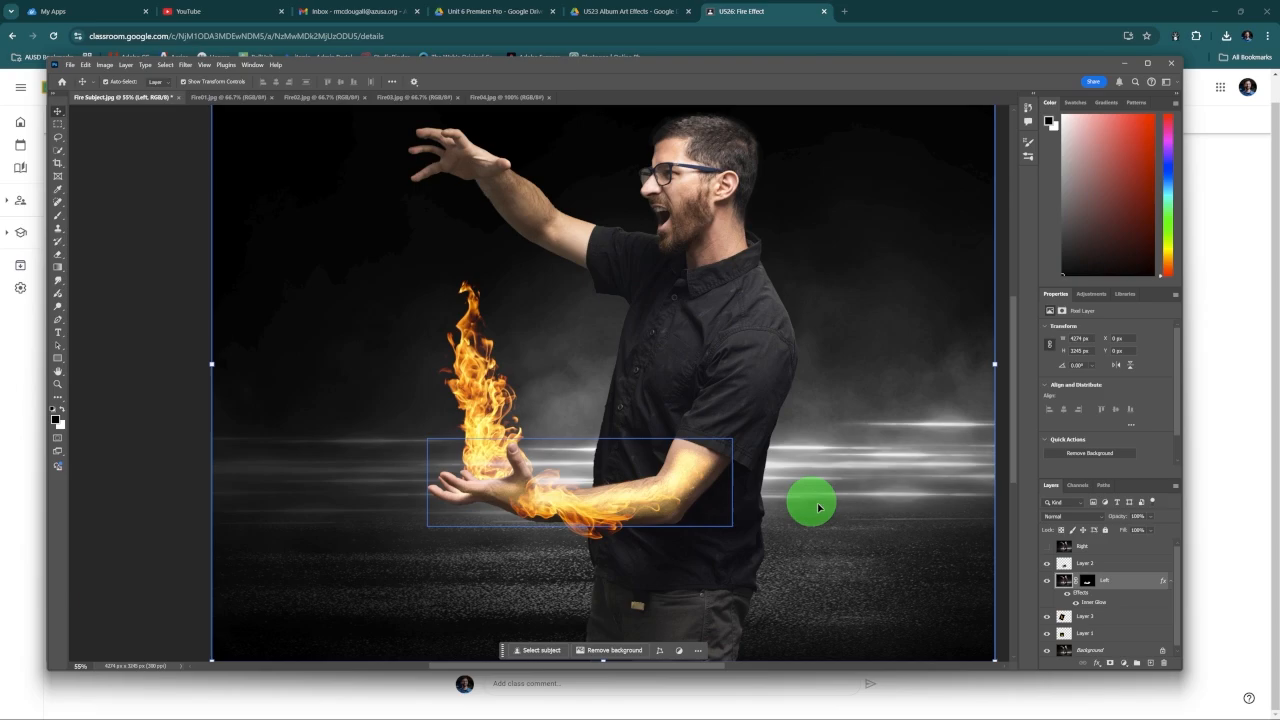
left_click(1088, 585)
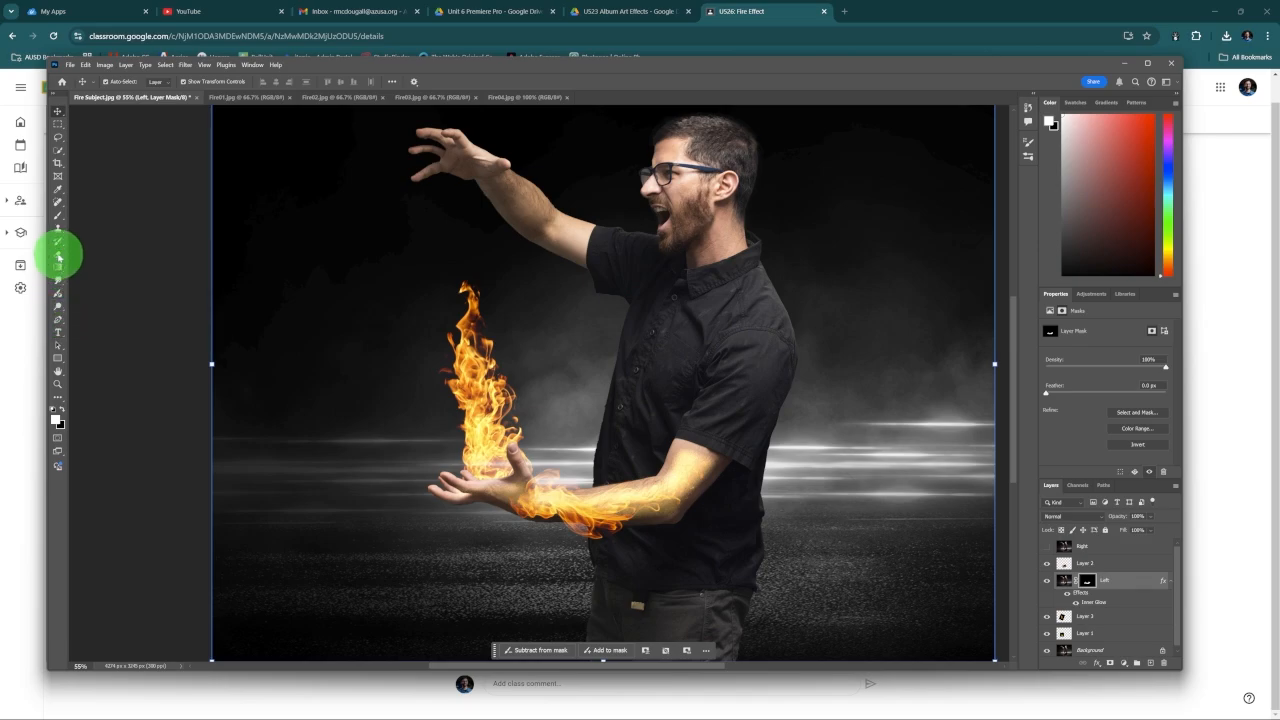
left_click(58, 215)
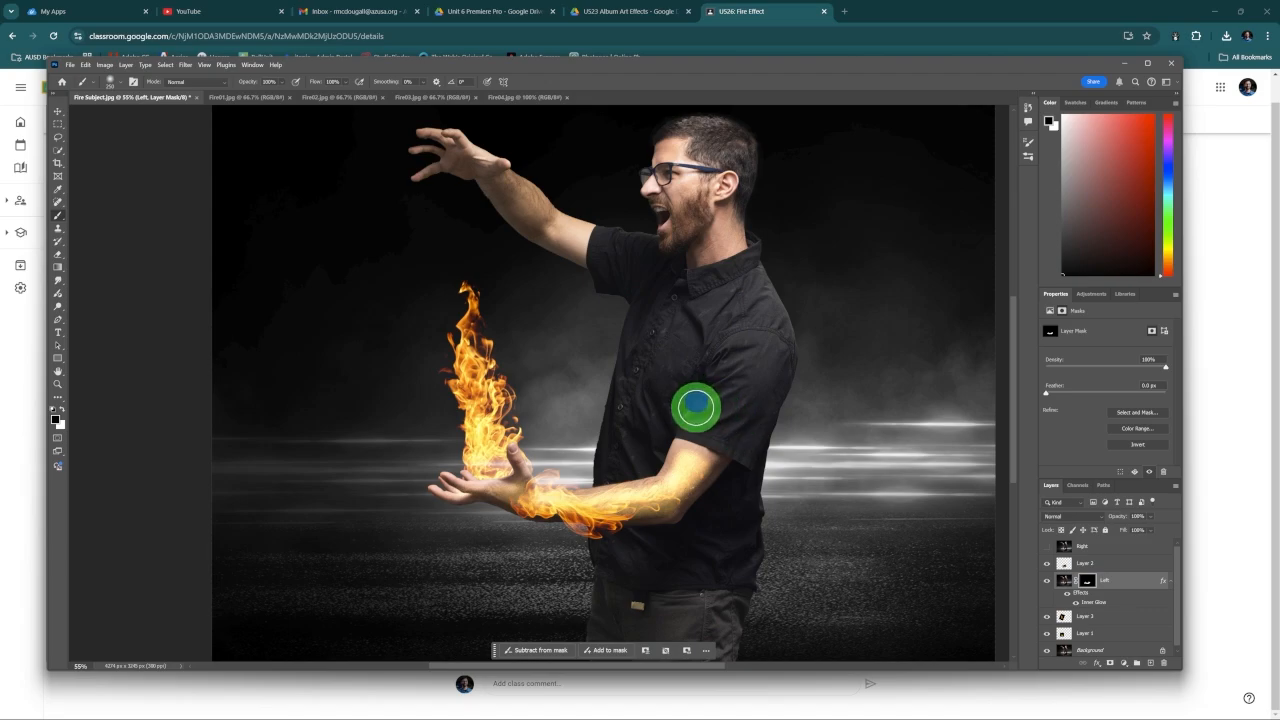
mouse_move(711, 412)
left_mouse_down()
mouse_move(694, 418)
mouse_move(716, 440)
left_mouse_up()
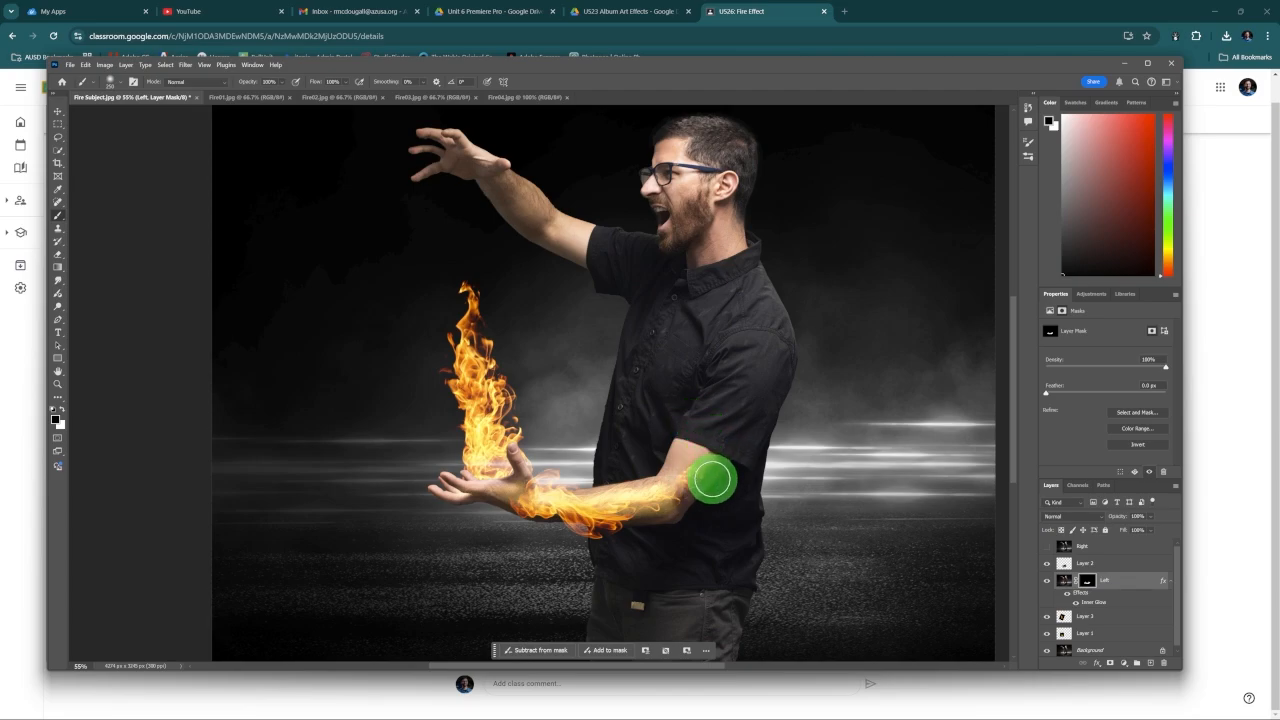
left_click_drag(712, 480, 727, 500)
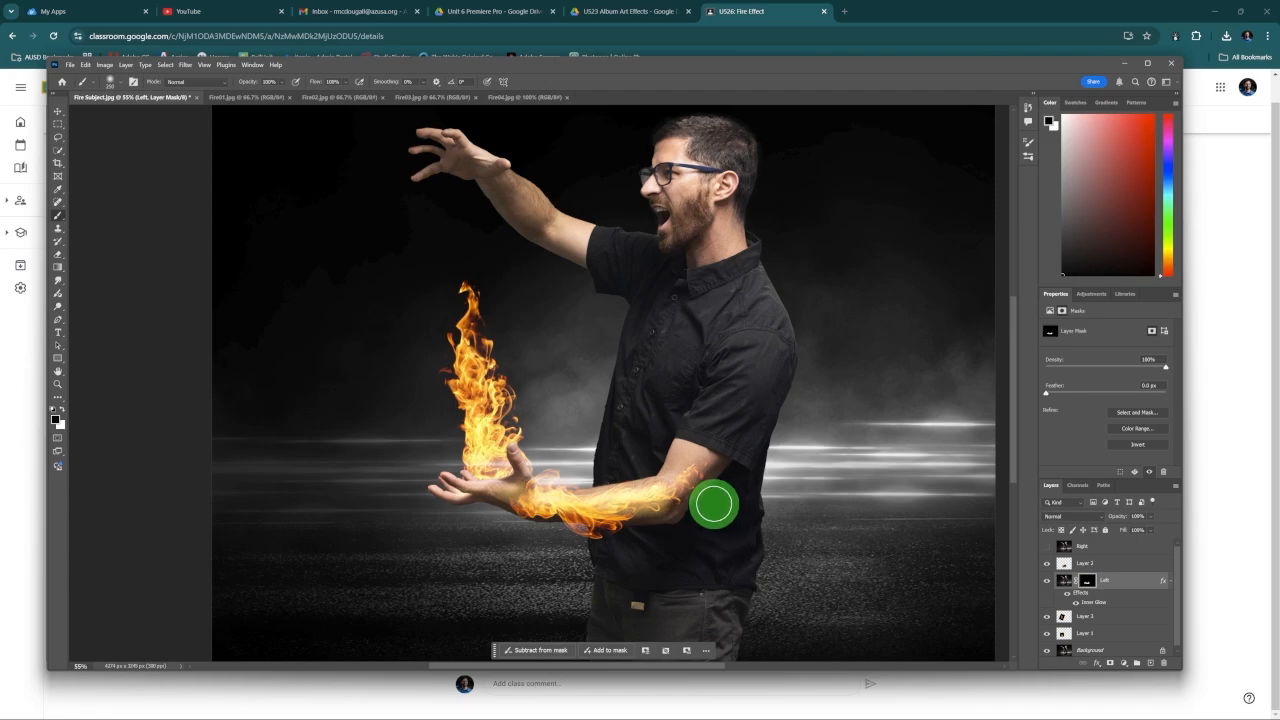
mouse_move(703, 472)
left_mouse_down()
mouse_move(757, 504)
mouse_move(710, 521)
left_mouse_up()
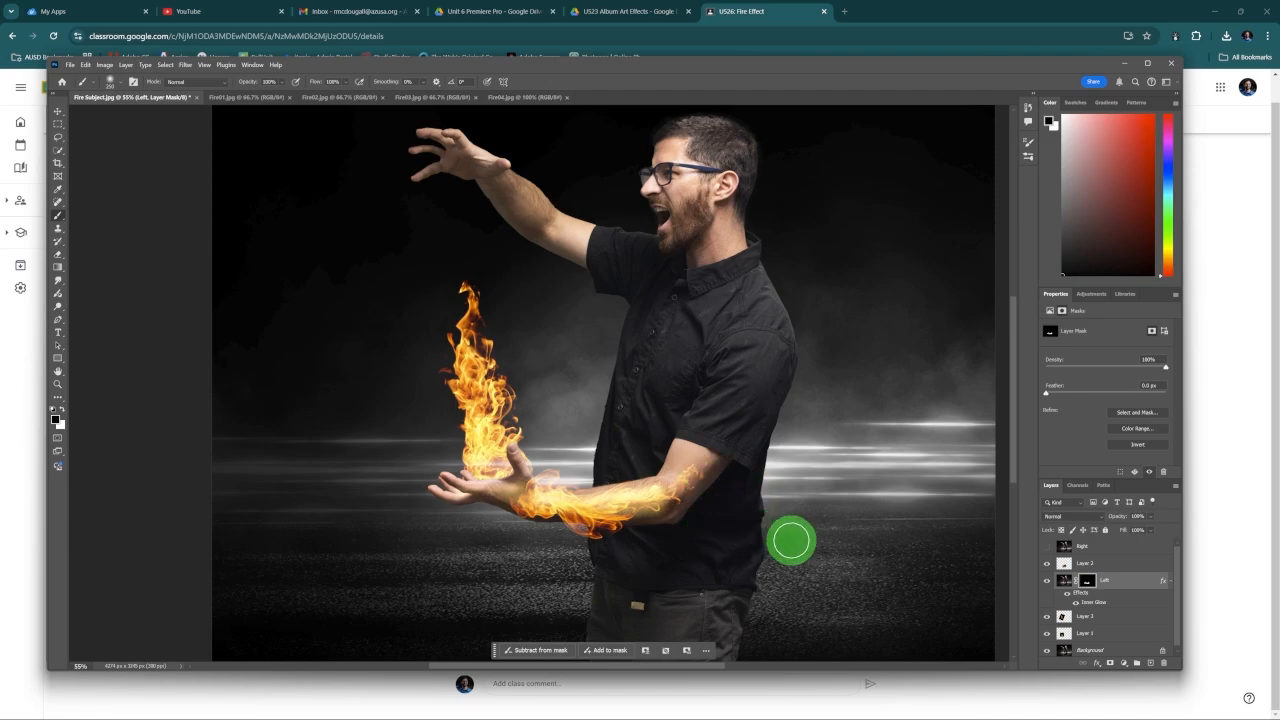
double_click(1112, 605)
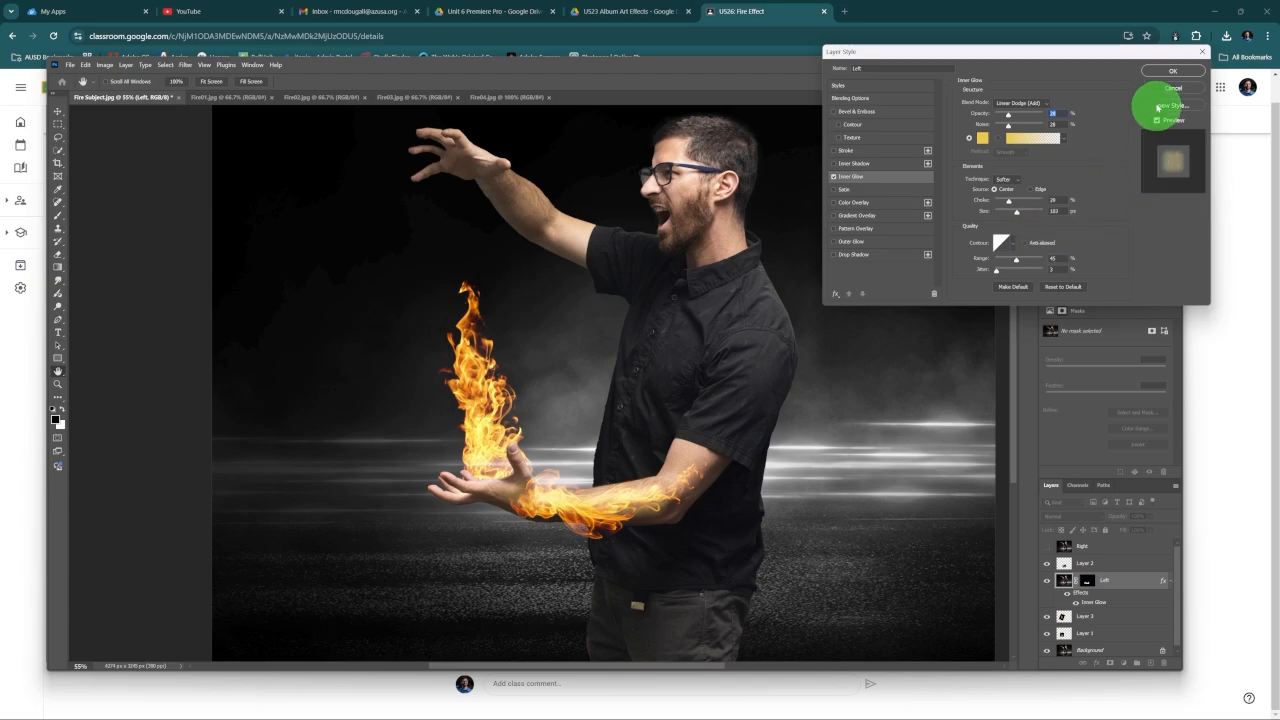
left_click(1165, 72)
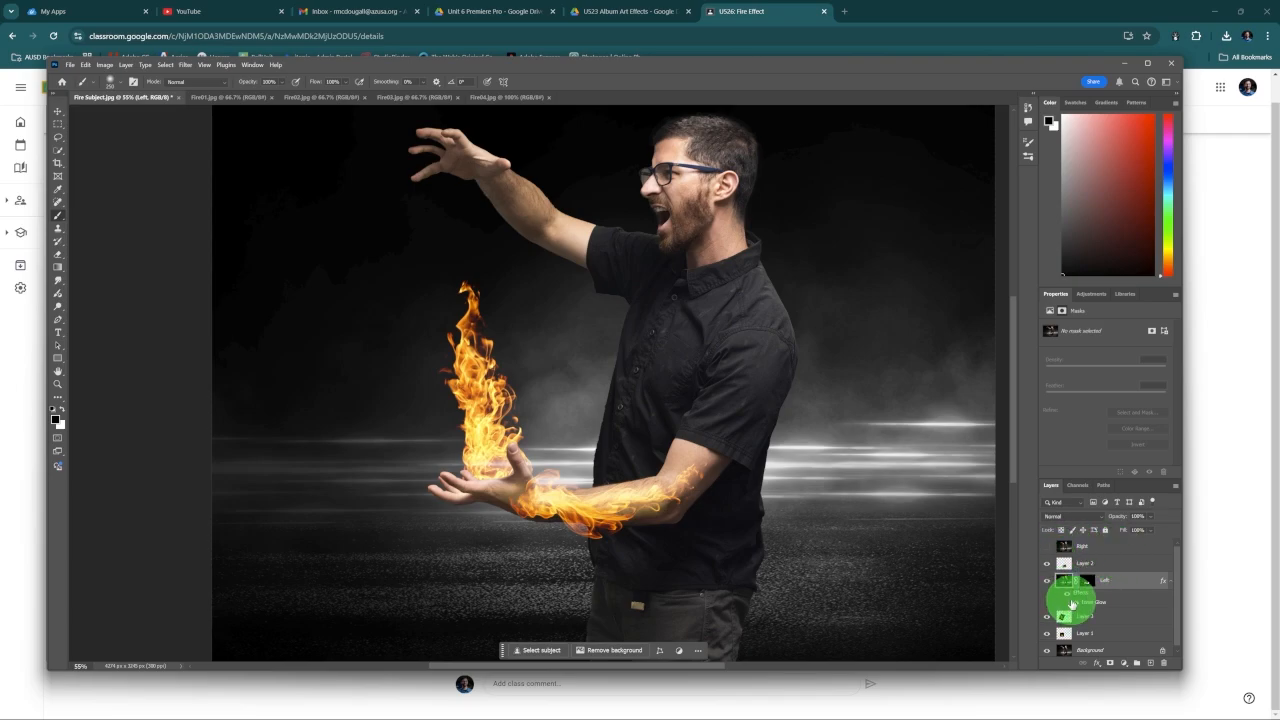
Step: Make the Right layer visible and active in the Fire Subject document
left_click(1047, 546)
left_click(1118, 548)
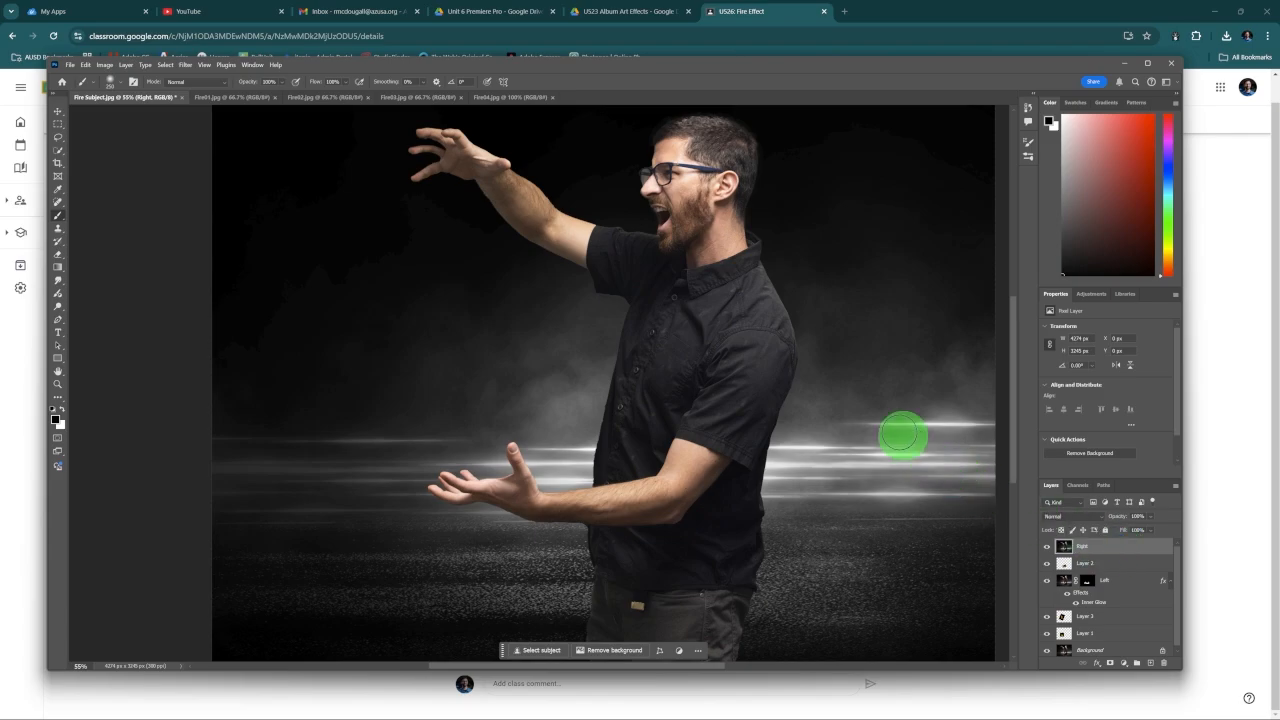
left_click_drag(515, 203, 551, 260)
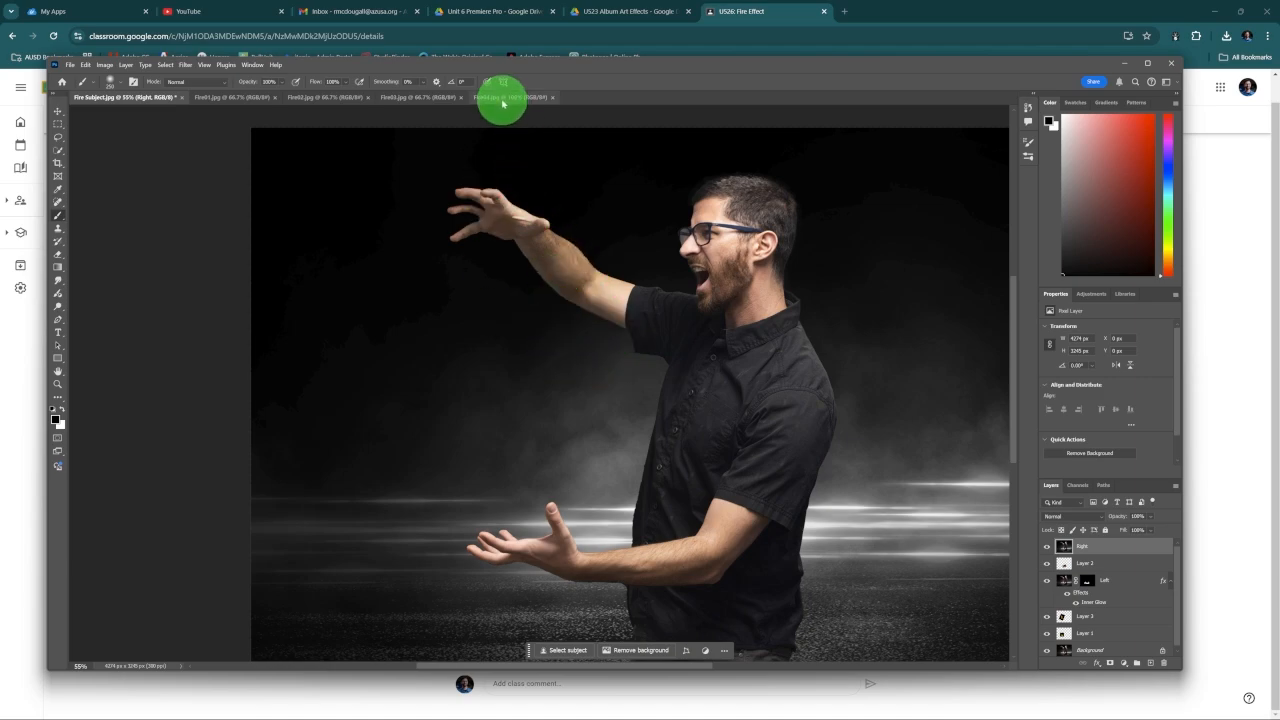
left_click(505, 97)
left_click(130, 98)
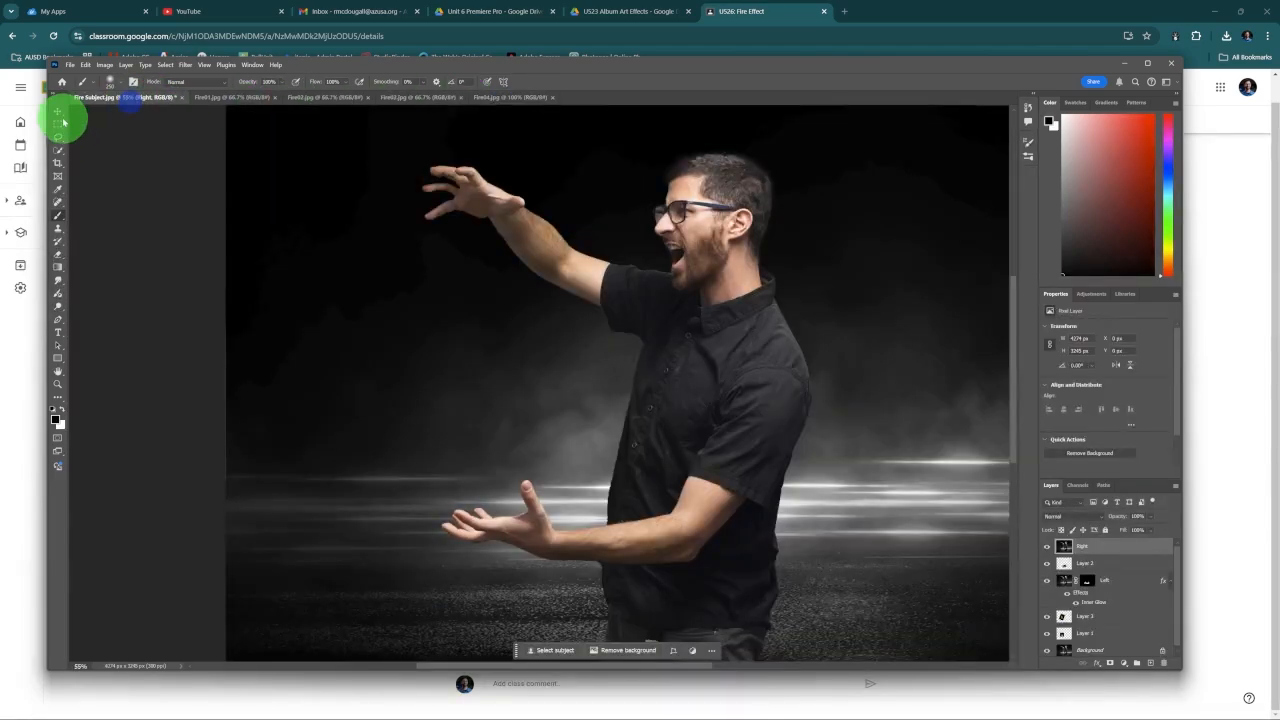
left_click(58, 113)
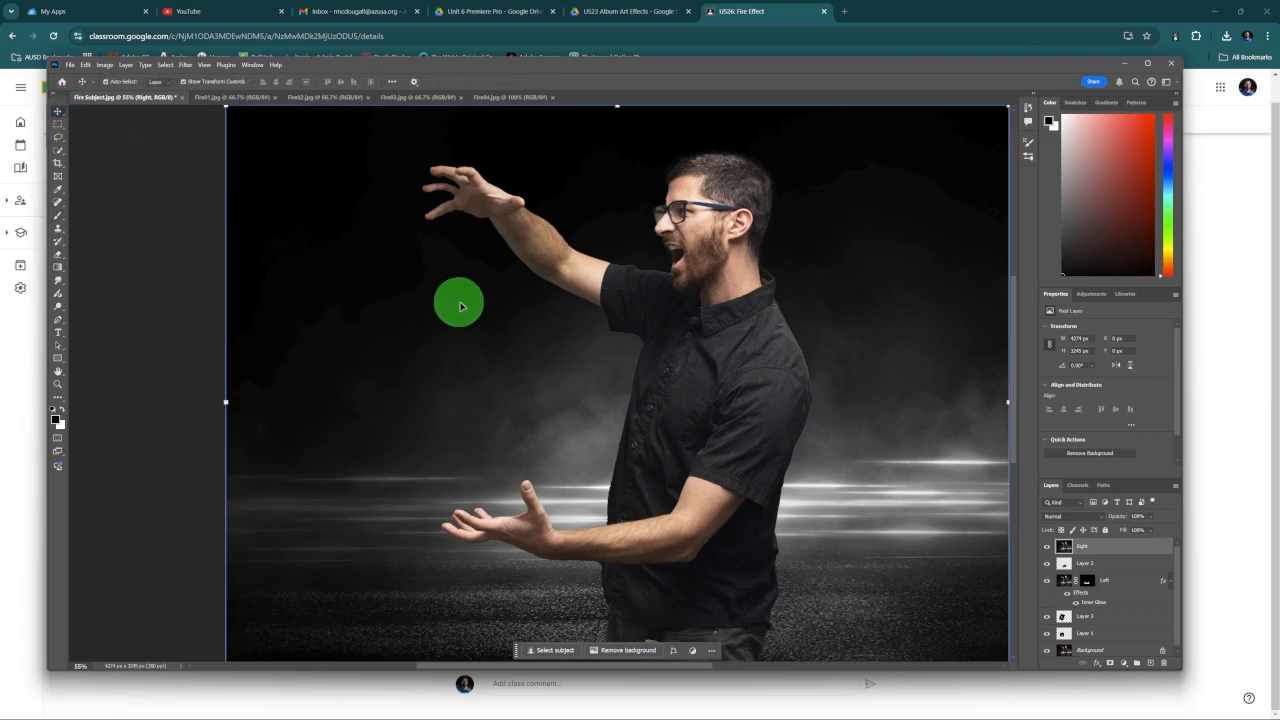
left_click_drag(498, 318, 466, 315)
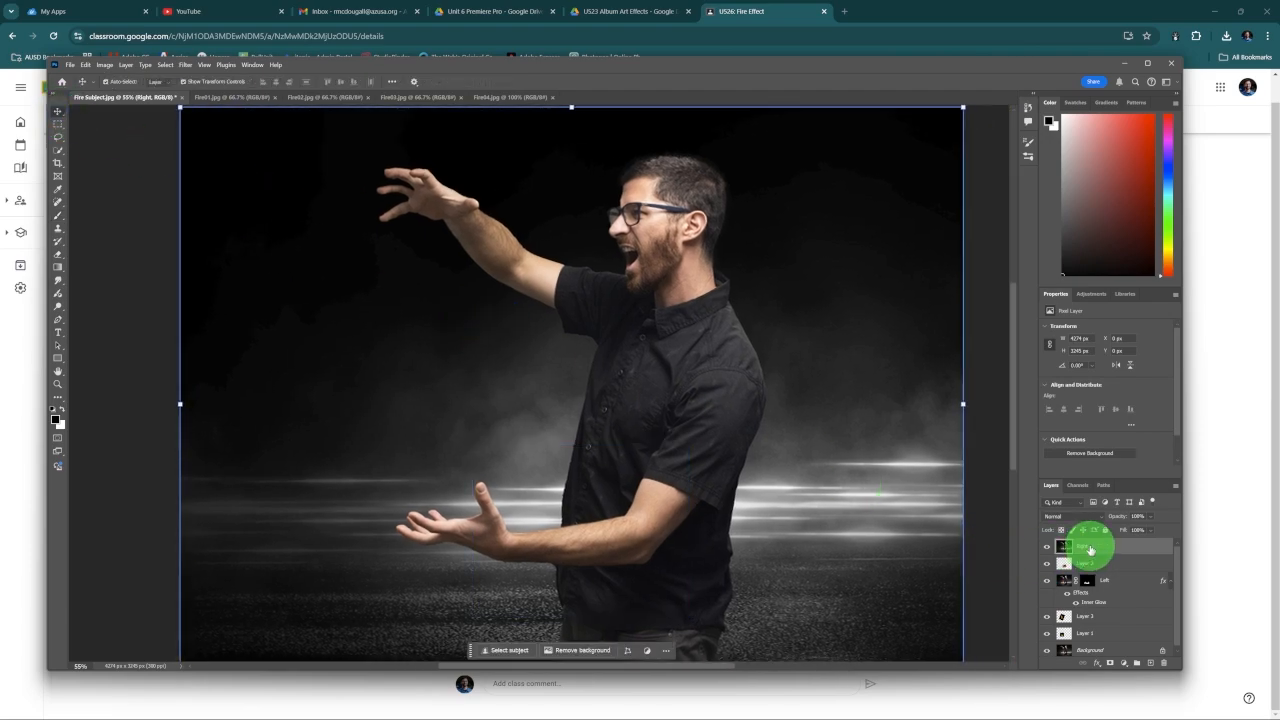
Step: Select the raised arm and hand with the Quick Selection tool and mask the Right layer to that selection
left_click(58, 150)
left_click_drag(541, 270, 400, 175)
left_click(1110, 662)
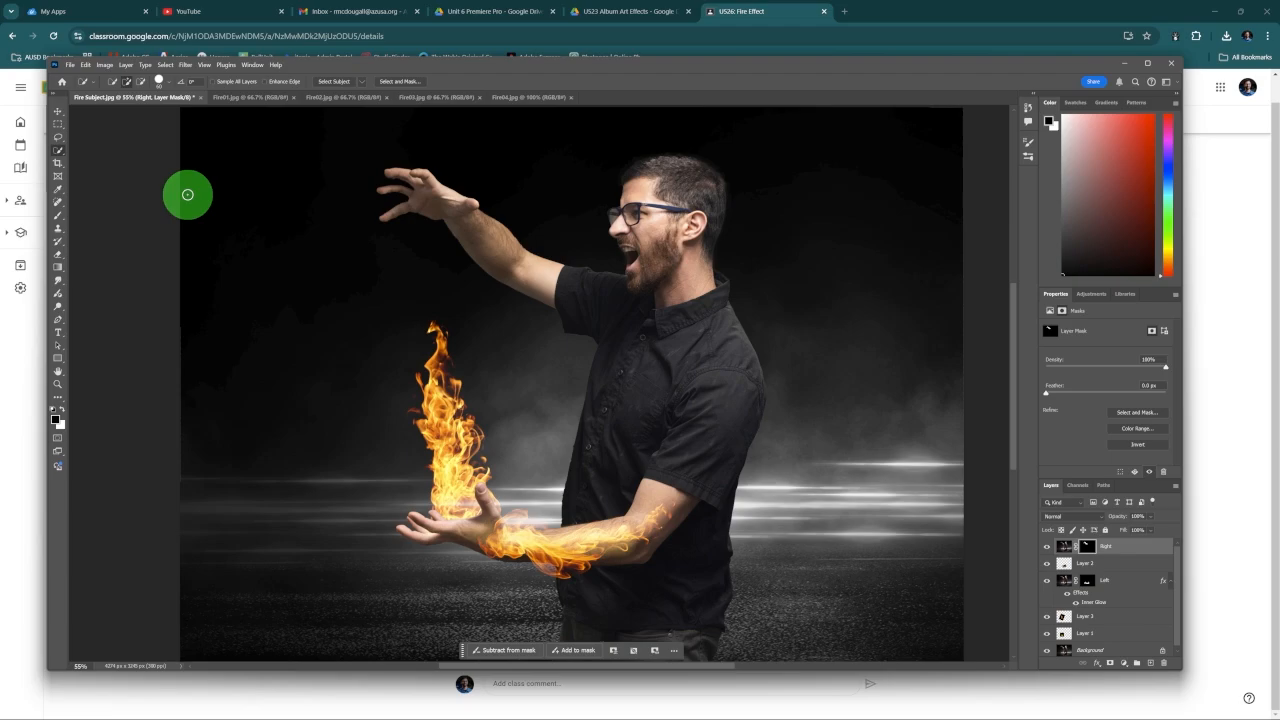
Step: Copy the Fire01.jpg flames into the Fire Subject document and set their blend mode to Screen
left_click(58, 112)
left_click(248, 98)
mouse_move(552, 365)
left_mouse_down()
mouse_move(378, 250)
mouse_move(444, 203)
left_mouse_up()
left_click(1072, 517)
left_click(1060, 528)
Step: Shrink the Fire01 flames, turn them nearly upside down, and position them beneath the raised hand
left_click_drag(631, 437, 265, 115)
left_click_drag(646, 446, 497, 301)
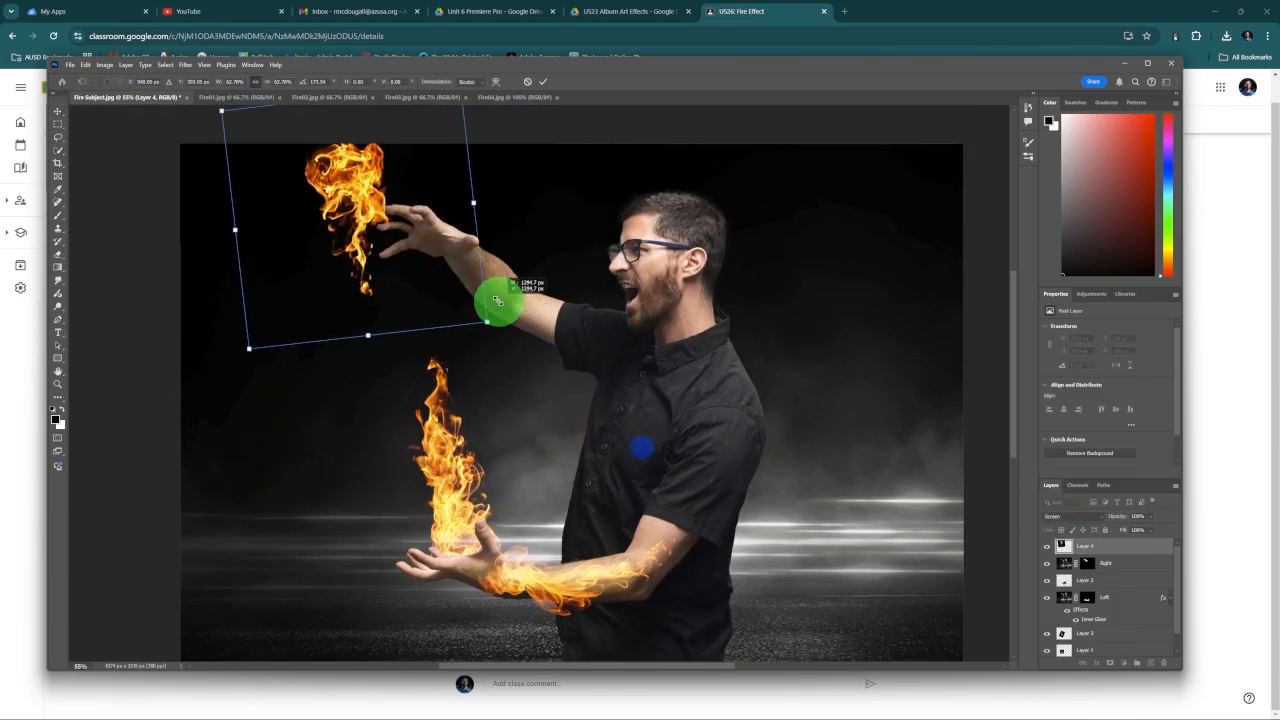
left_click_drag(440, 250, 521, 334)
left_click_drag(564, 397, 538, 375)
left_click_drag(560, 395, 547, 412)
left_click_drag(428, 286, 284, 194)
left_click(543, 82)
Step: Copy the Fire02.jpg flames into the Fire Subject document in Screen mode and shrink them to hang from the raised hand toward the lower flames
left_click(329, 99)
left_click(1080, 517)
left_click(1098, 528)
left_click_drag(199, 112, 301, 329)
left_click_drag(637, 146, 554, 191)
left_click(543, 81)
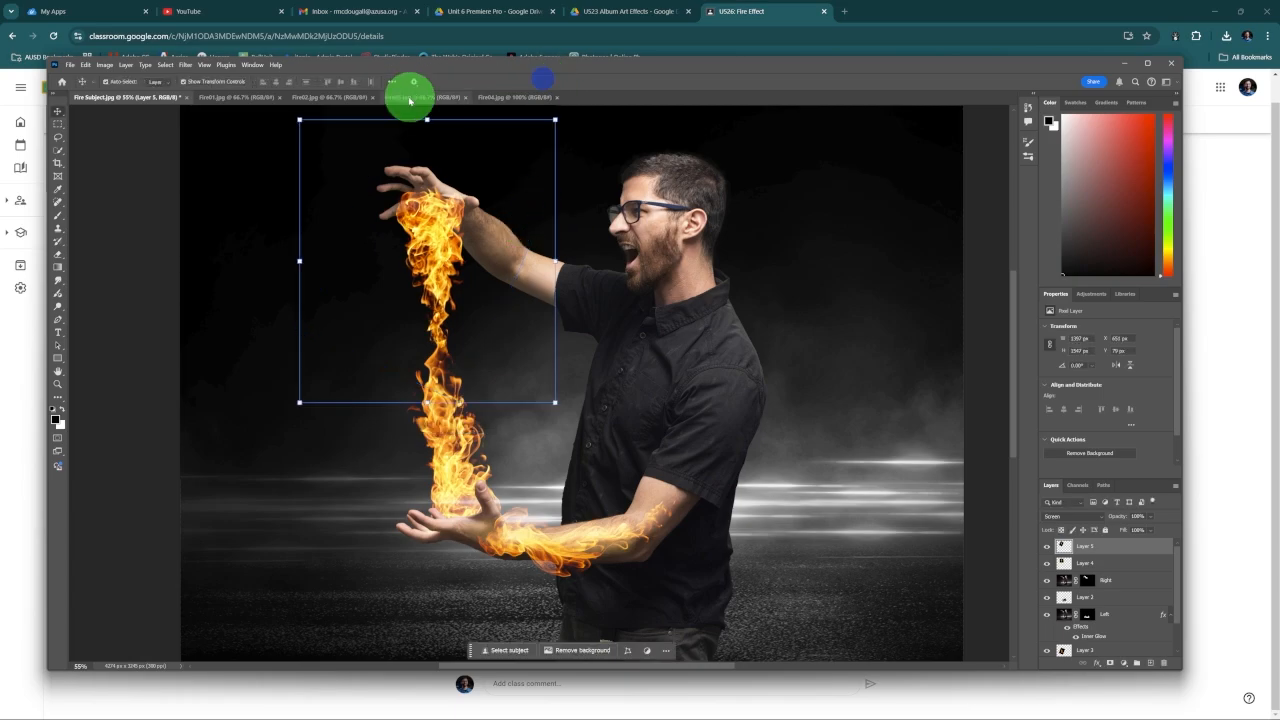
Step: Copy the Fire03.jpg flames into the Fire Subject document in Screen mode, then shrink and rotate them along the raised arm
left_click(410, 98)
left_click_drag(430, 325, 497, 200)
left_click_drag(837, 437, 516, 226)
left_click_drag(425, 170, 508, 240)
left_click_drag(600, 310, 556, 345)
left_click(1073, 517)
left_click(1074, 529)
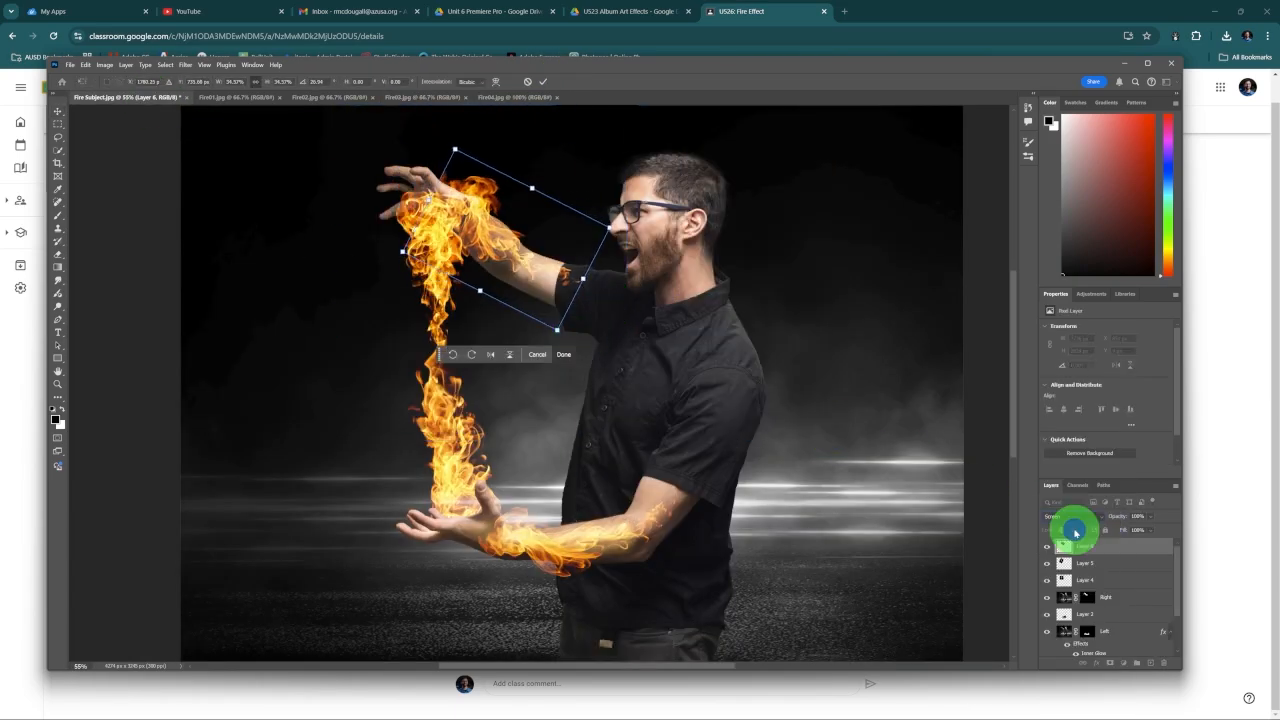
left_click(543, 82)
Step: Place the Fire03 flames layer beneath the Right layer, then enlarge and tilt it so the flames rise behind the raised arm
left_click_drag(1088, 546, 1090, 605)
left_click_drag(401, 160, 381, 155)
left_click_drag(560, 230, 571, 226)
left_click_drag(638, 340, 631, 306)
left_click_drag(570, 264, 566, 260)
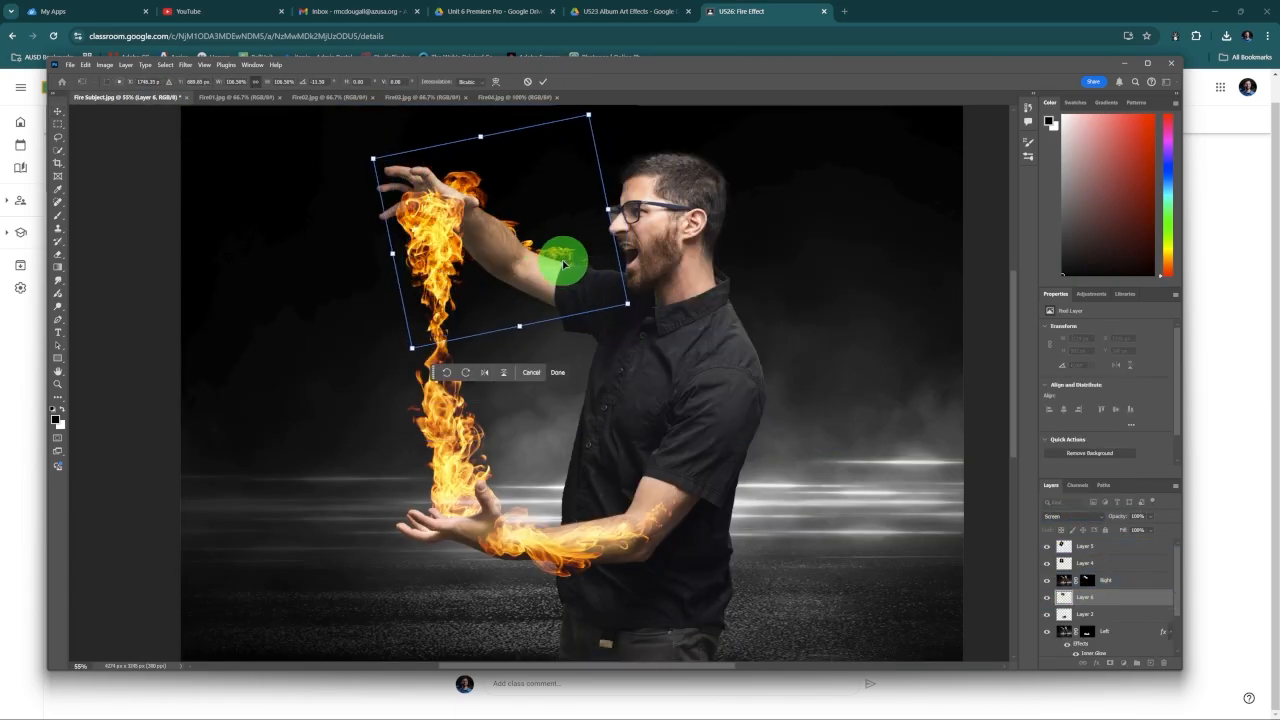
left_click(543, 82)
Step: Apply an Inner Glow effect to the Right layer
double_click(1132, 585)
left_click(856, 176)
left_click(1164, 74)
Step: Touch up the Right layer's mask with the Brush where the raised arm meets the shirt sleeve
left_click(1087, 580)
left_click(58, 215)
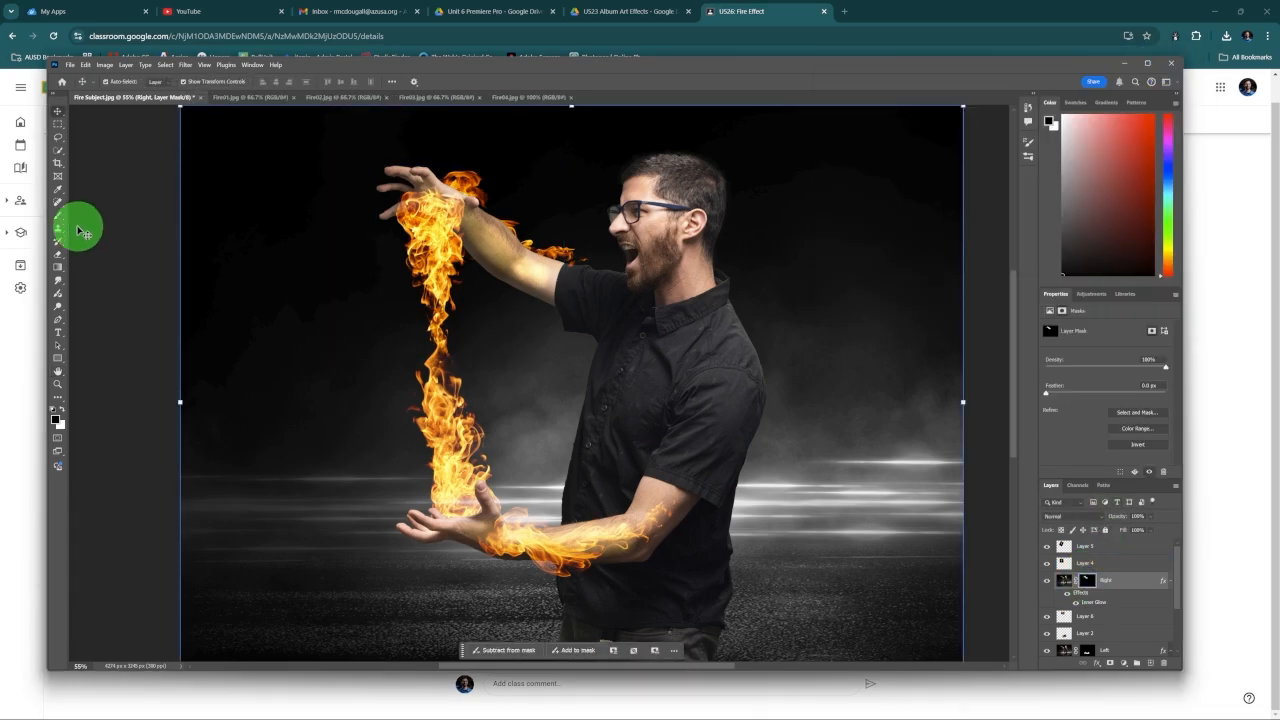
left_click(561, 304)
mouse_move(562, 304)
left_mouse_down()
mouse_move(520, 306)
mouse_move(550, 337)
left_mouse_up()
left_click(58, 111)
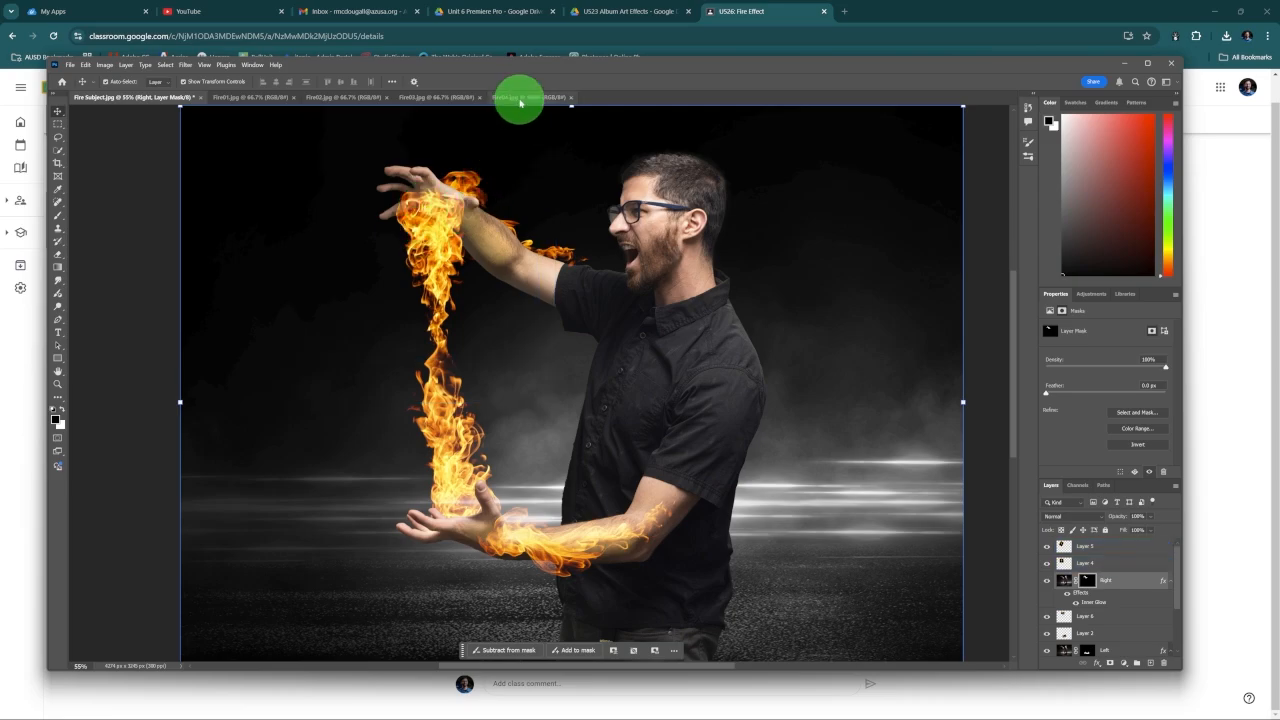
Step: Copy the Fire04.jpg fireball into the Fire Subject document and set its blend mode to Screen
left_click(520, 98)
left_click_drag(550, 337, 443, 346)
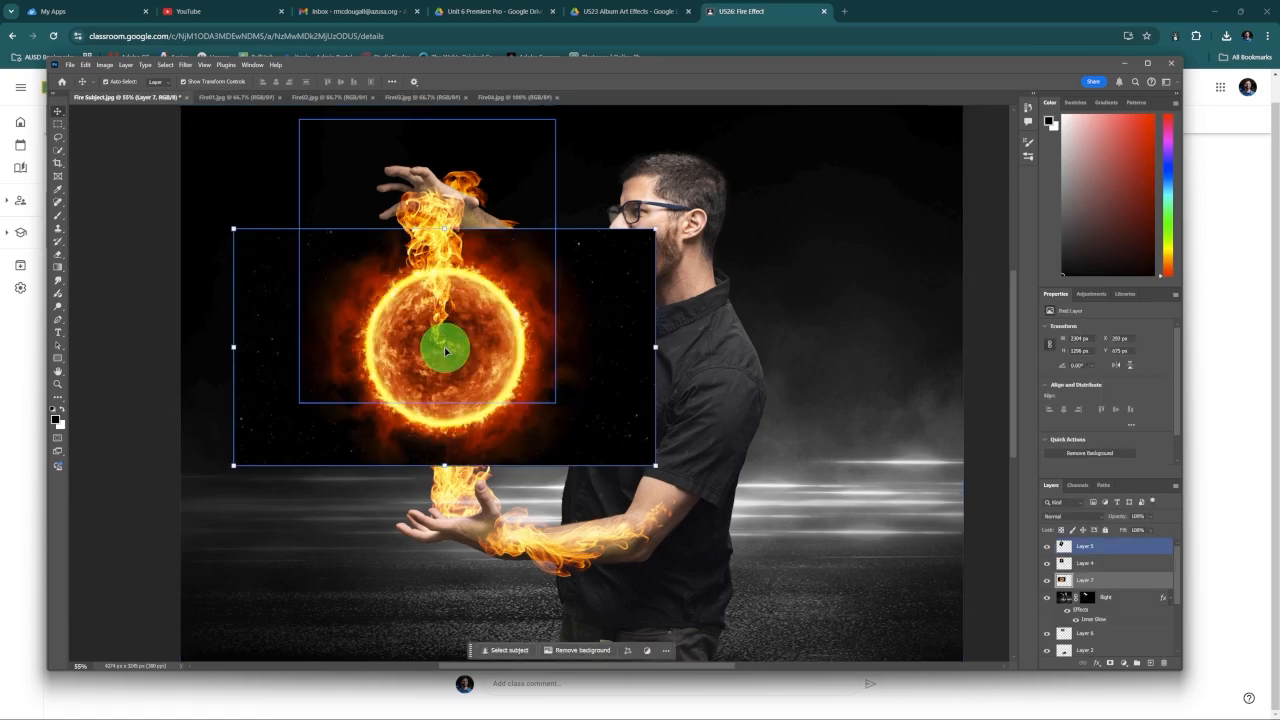
left_click(1065, 516)
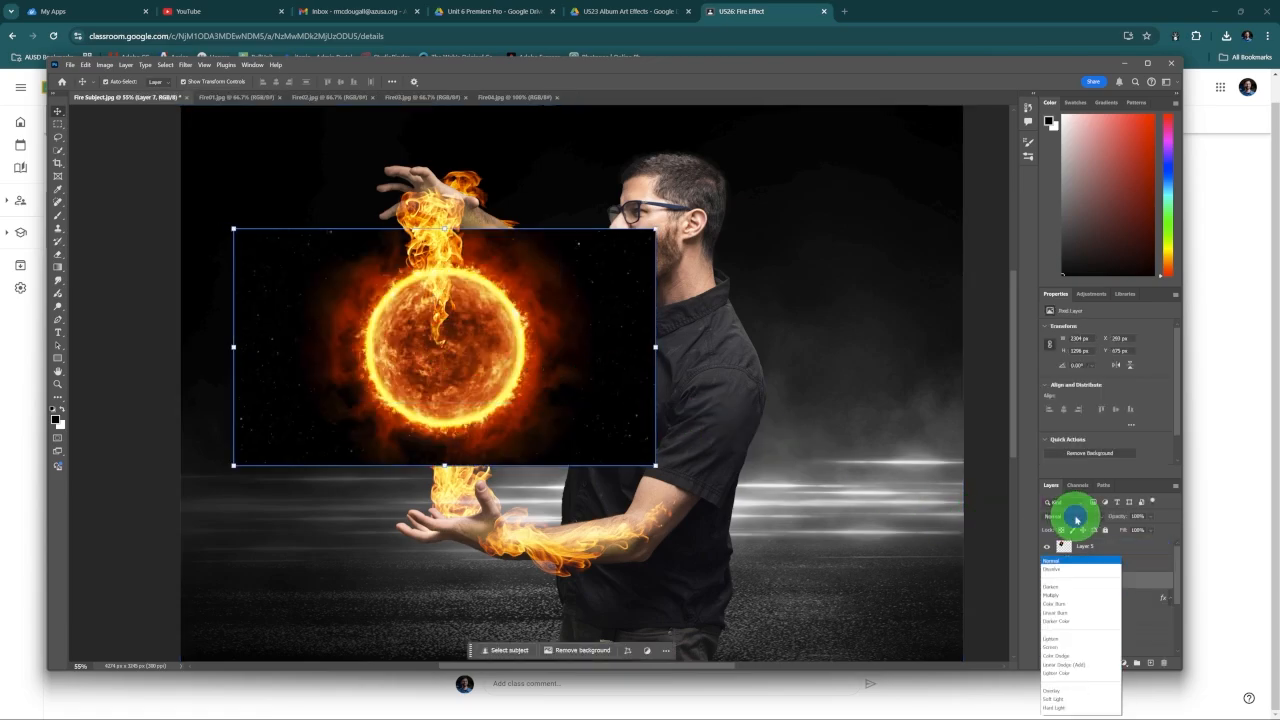
left_click(1075, 528)
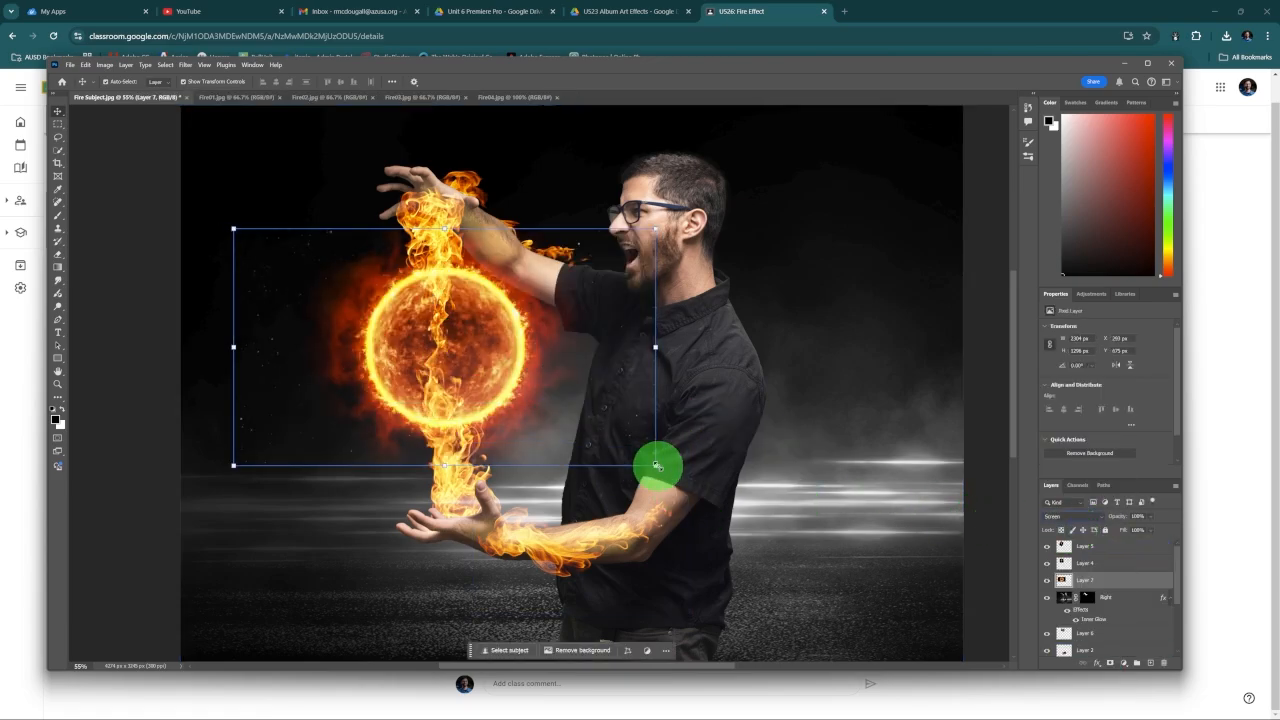
Step: Shrink the fireball and center it on the flame column between the two hands
left_click_drag(656, 464, 525, 372)
left_click_drag(414, 306, 463, 355)
left_click_drag(591, 431, 591, 431)
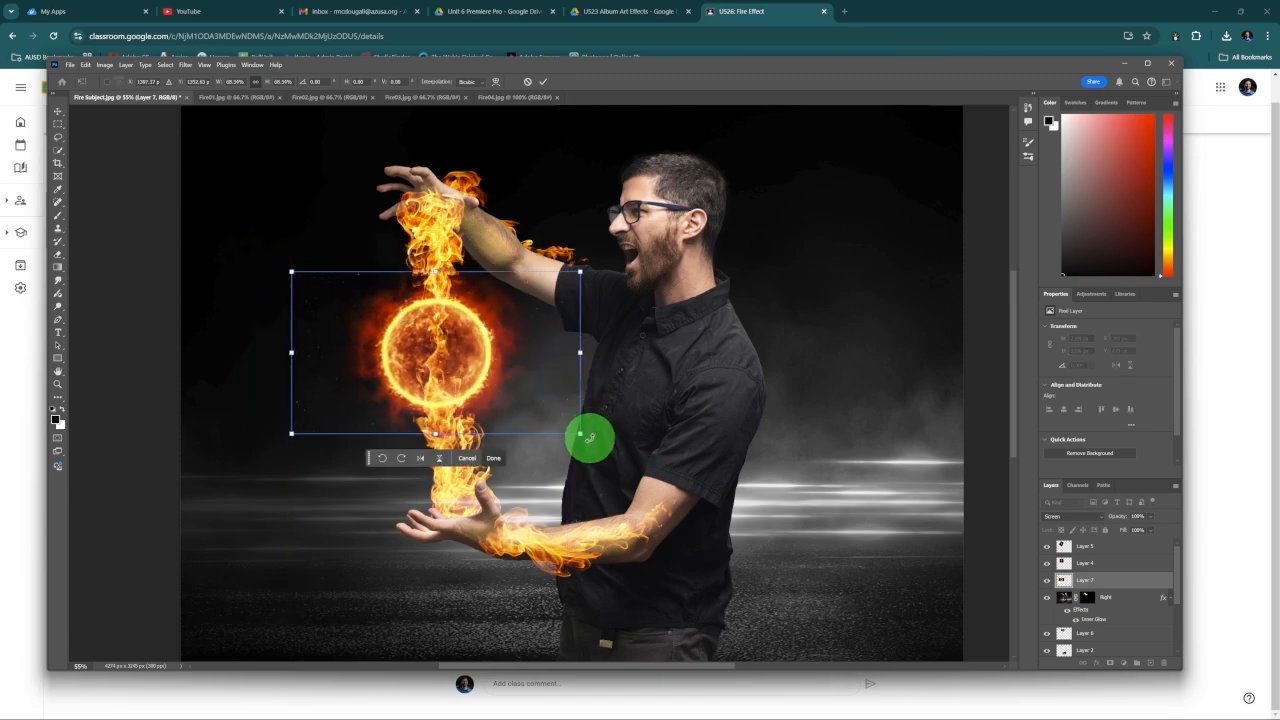
left_click_drag(457, 371, 467, 375)
left_click(537, 84)
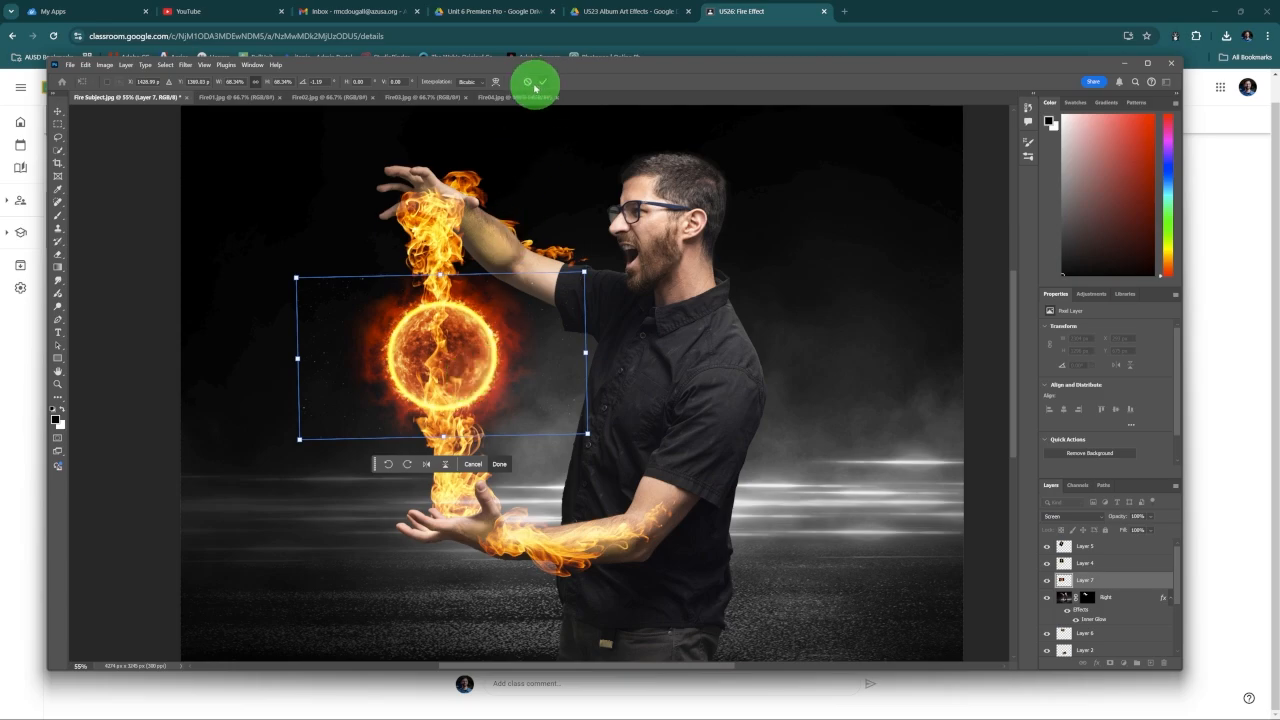
left_click(629, 67)
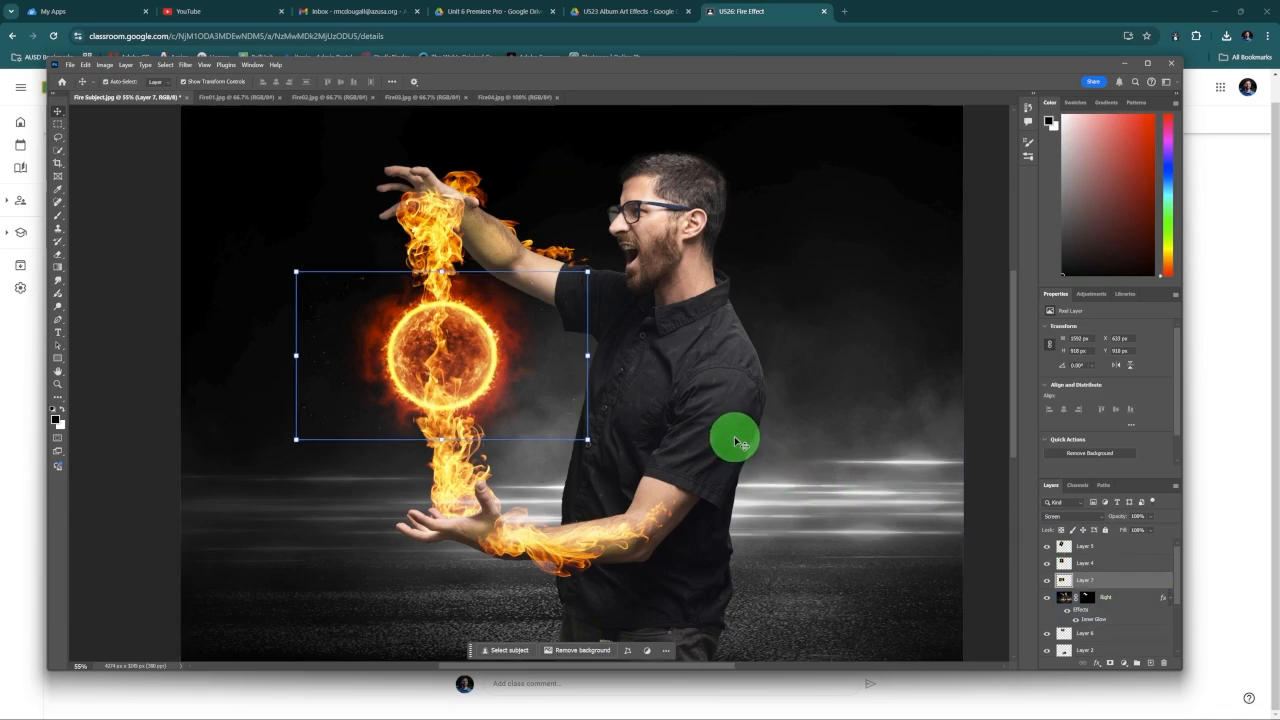
Step: Add a new empty layer at the very top of the layer stack
left_click(140, 385)
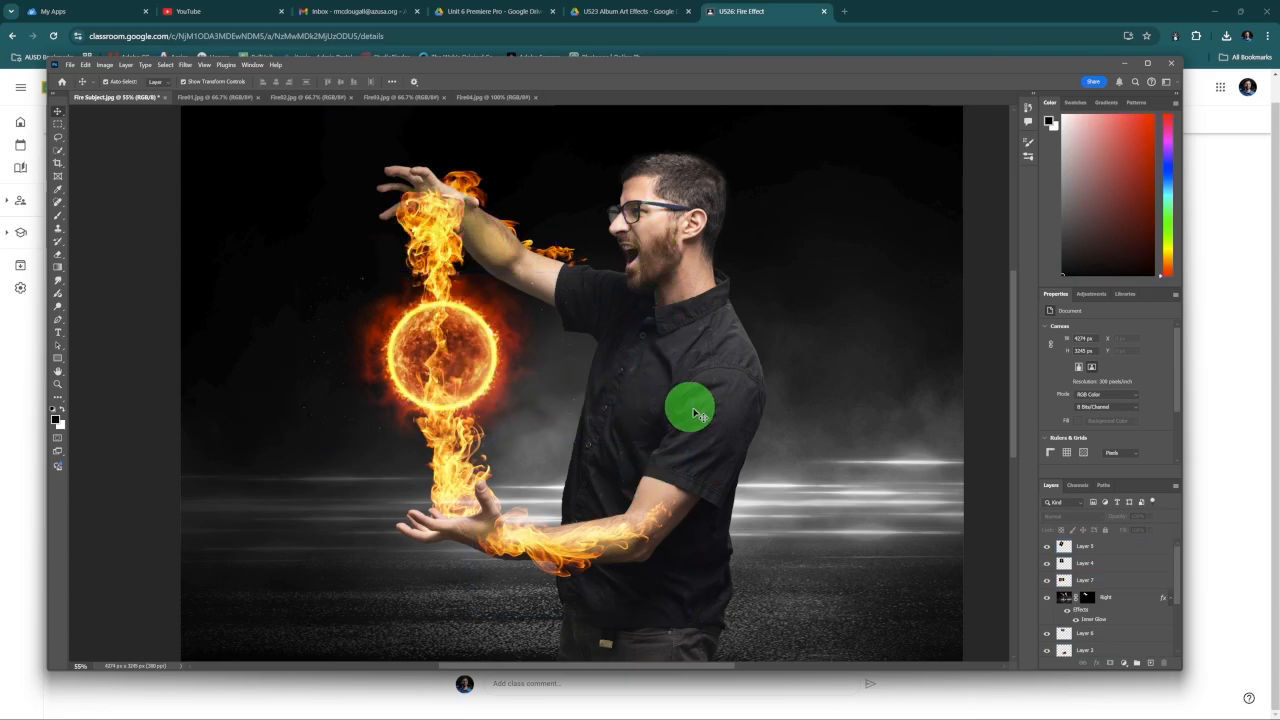
left_click(1151, 665)
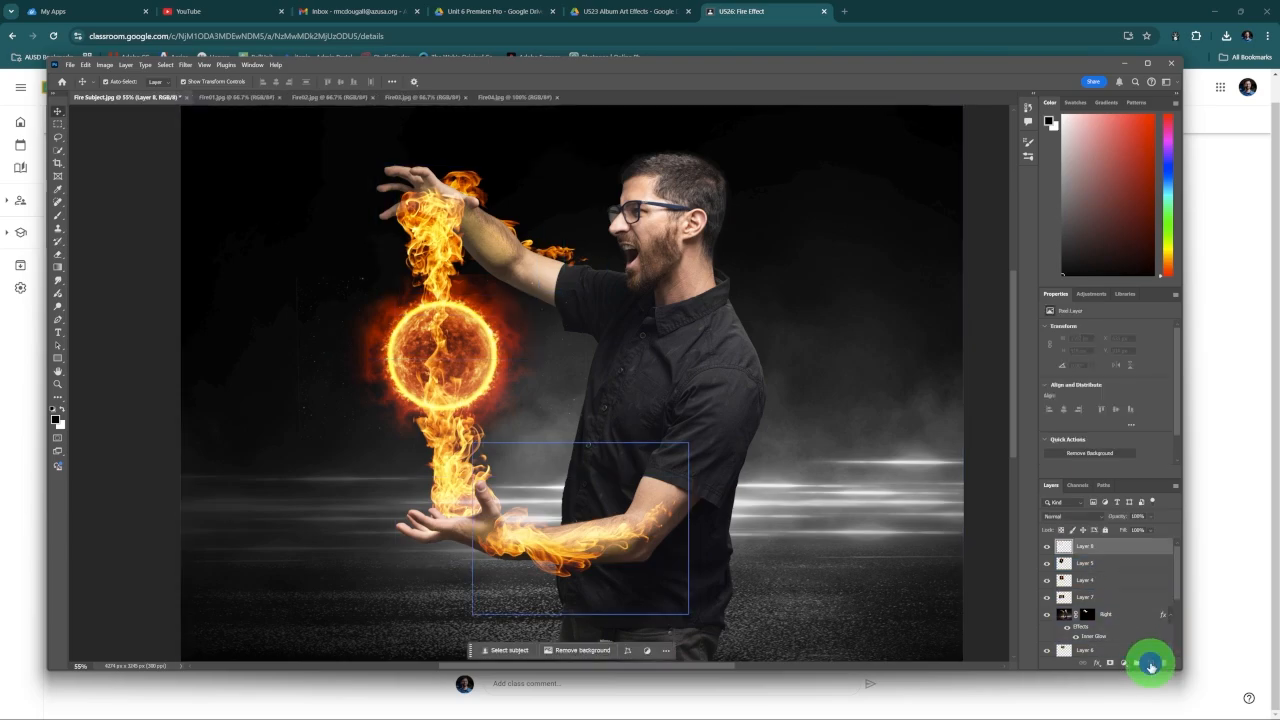
double_click(1119, 548)
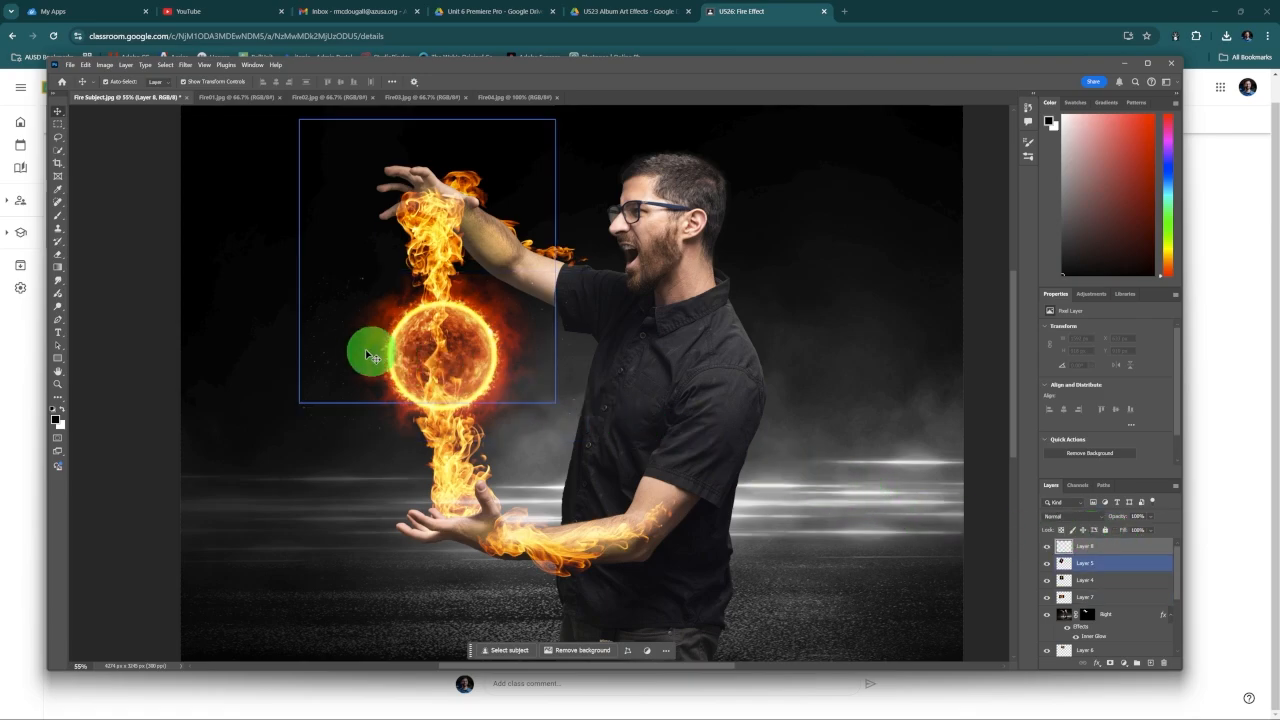
Step: Set the Brush's foreground color to the dark fire red a2220d sampled from the glow around the fireball
left_click(58, 218)
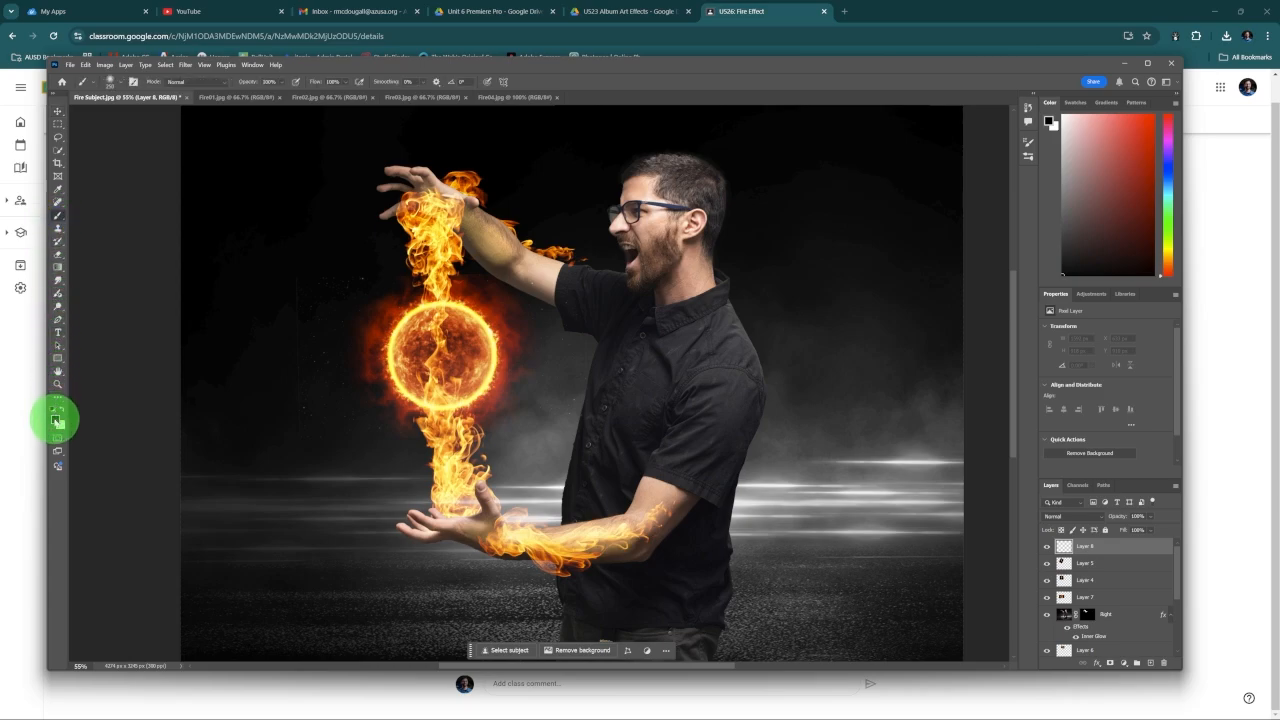
left_click(56, 420)
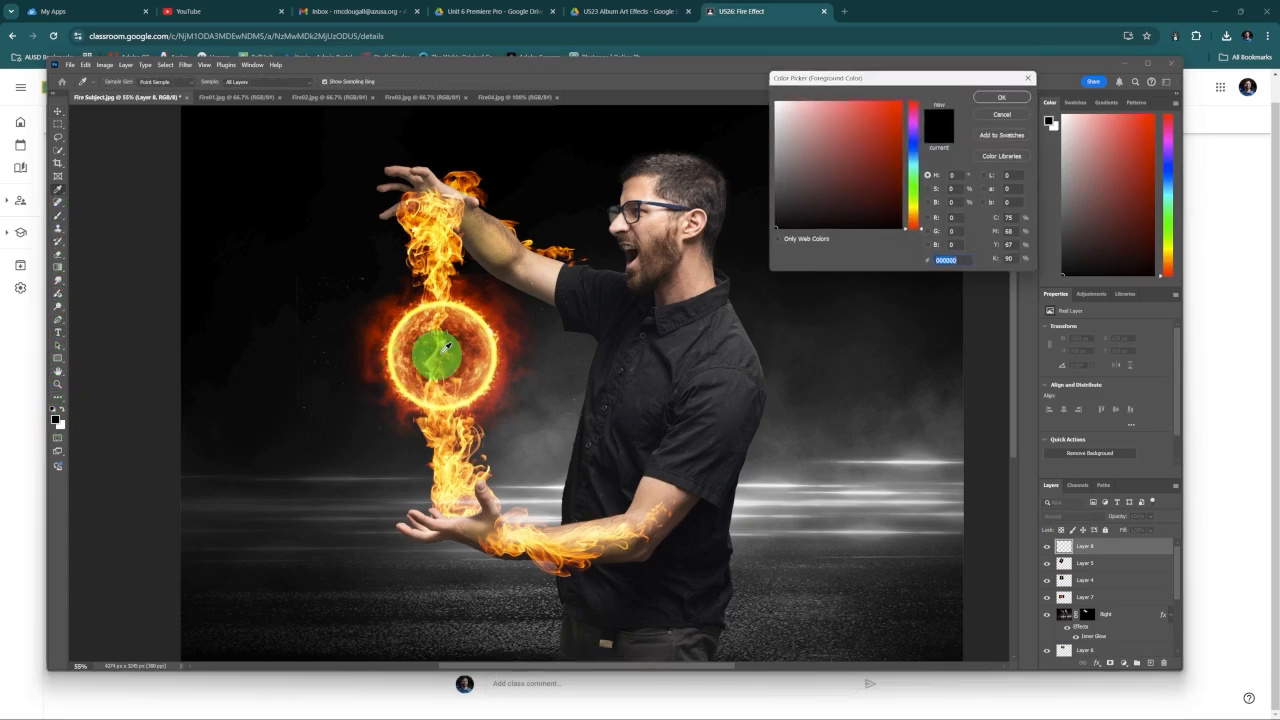
left_click(894, 110)
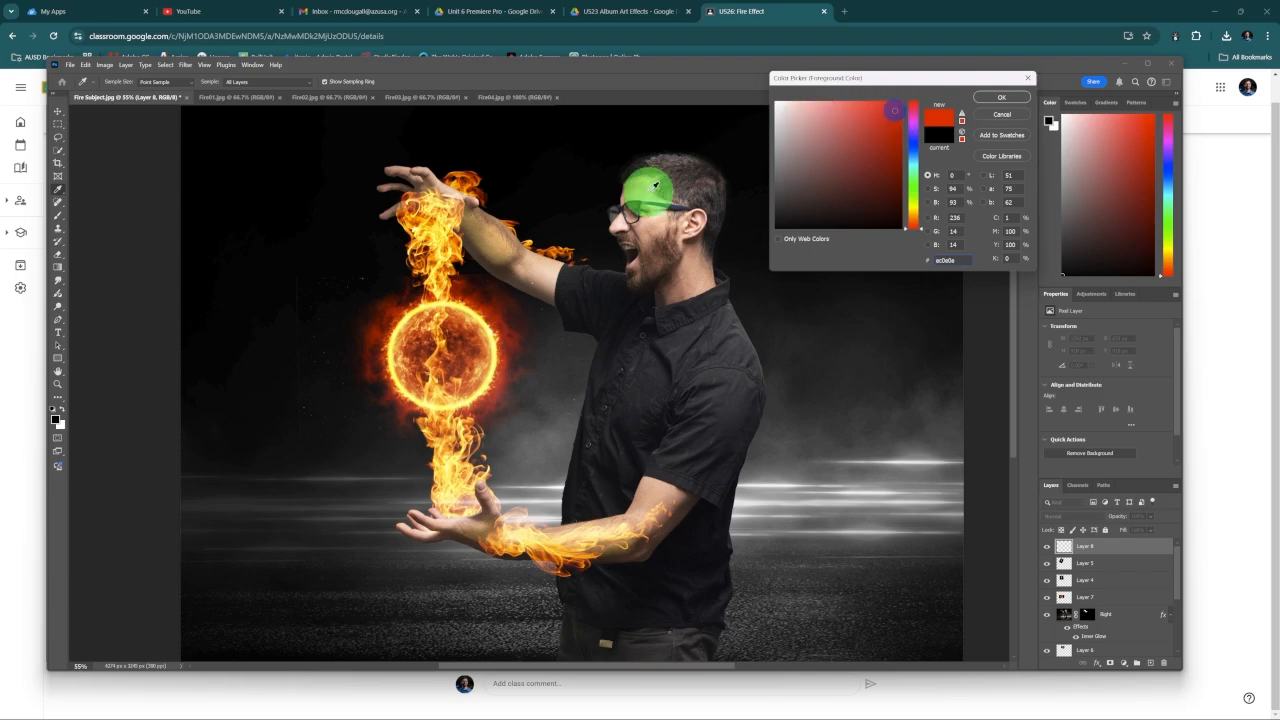
mouse_move(453, 285)
left_mouse_down()
mouse_move(447, 240)
mouse_move(466, 301)
left_mouse_up()
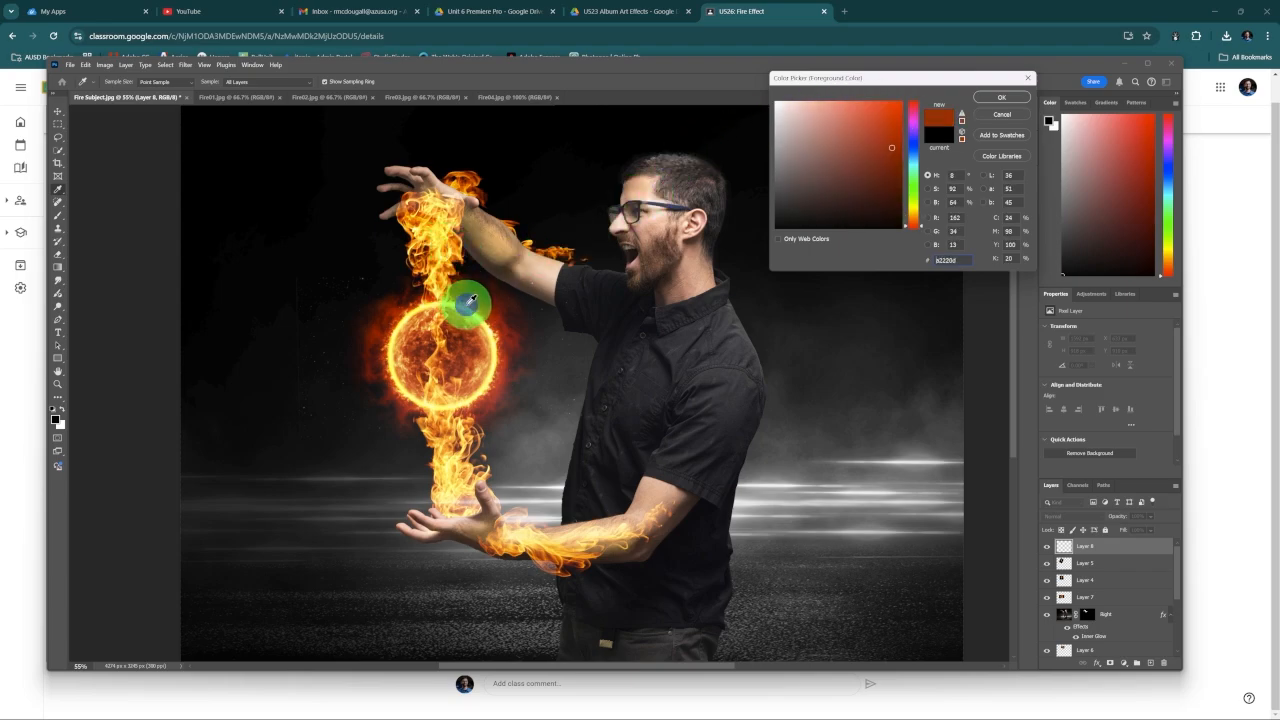
left_click(1001, 97)
key("b")
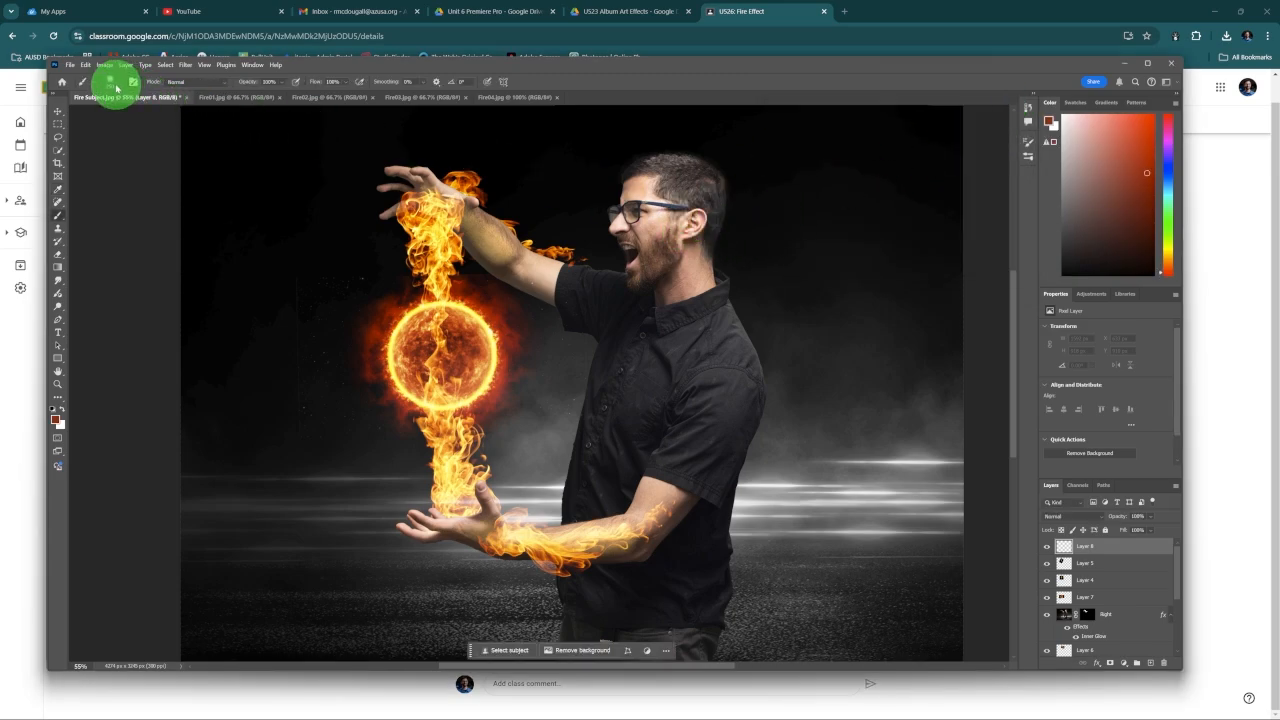
Step: Set the brush hardness to 0% and paint the subject's chest from the lower shirt up to the chin
left_click(112, 82)
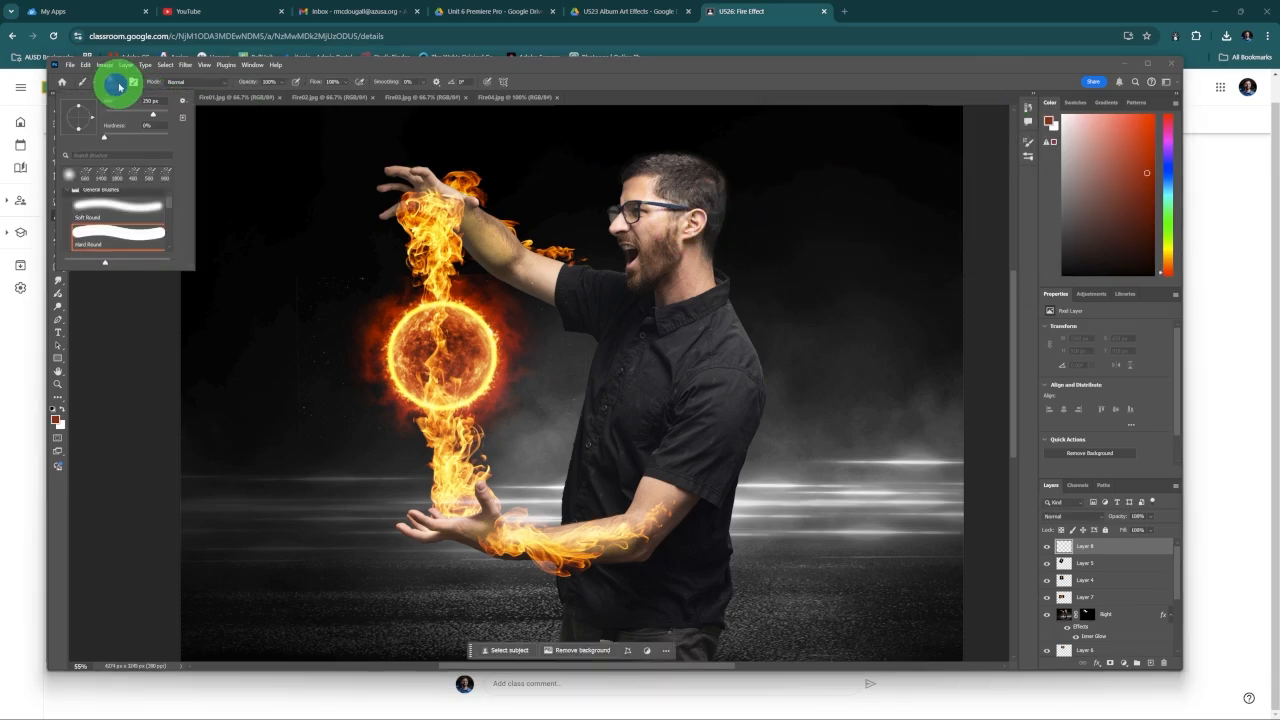
left_click(330, 63)
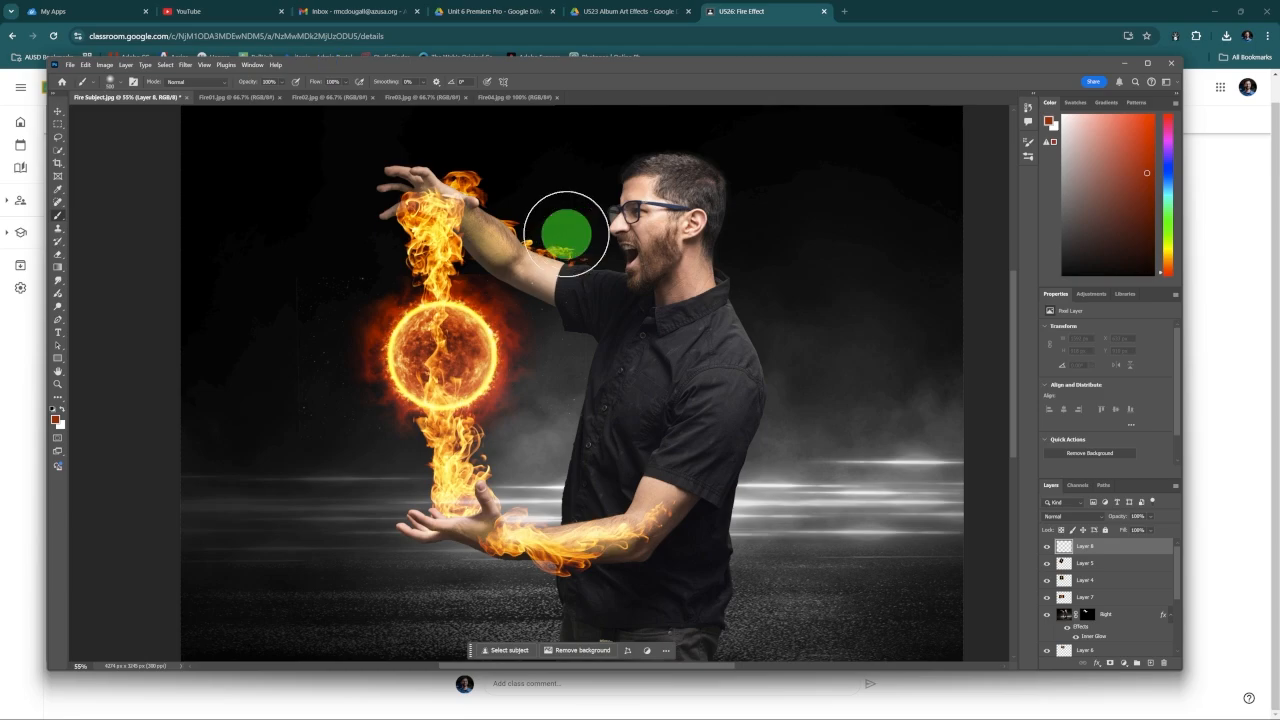
left_click(623, 442)
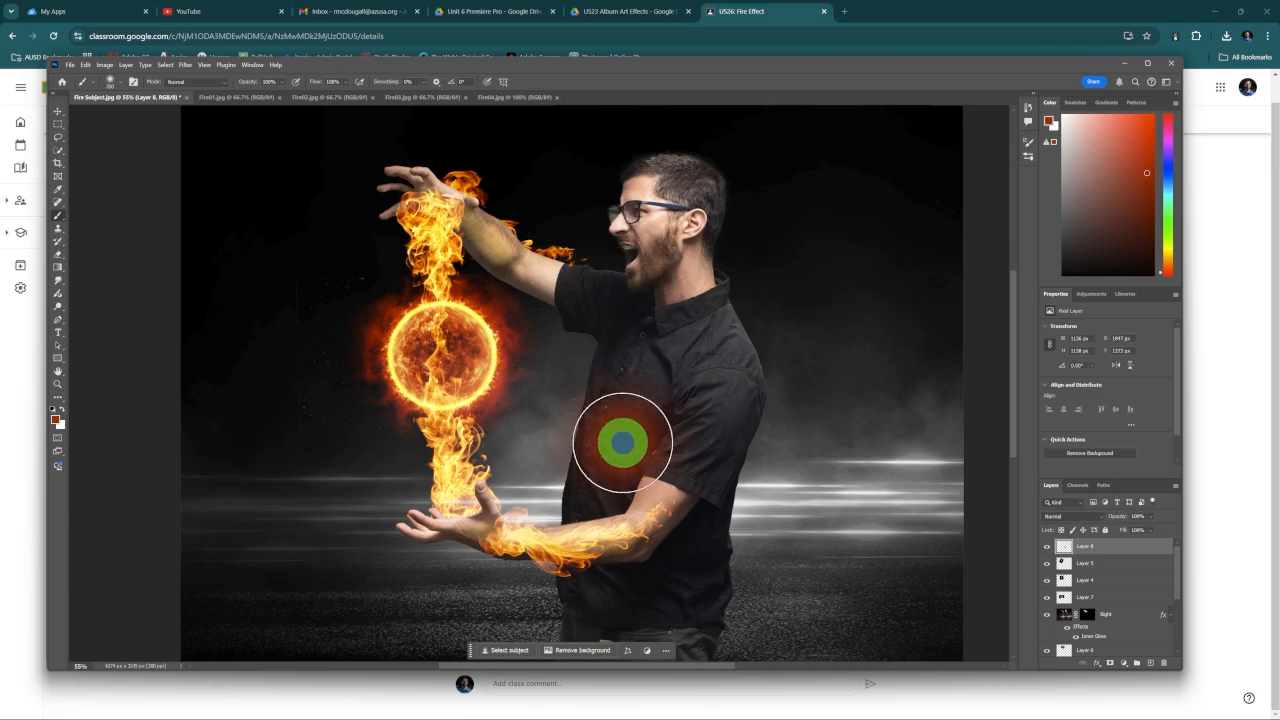
mouse_move(623, 442)
left_mouse_down()
mouse_move(654, 309)
mouse_move(631, 303)
mouse_move(620, 306)
mouse_move(654, 371)
mouse_move(604, 482)
left_mouse_up()
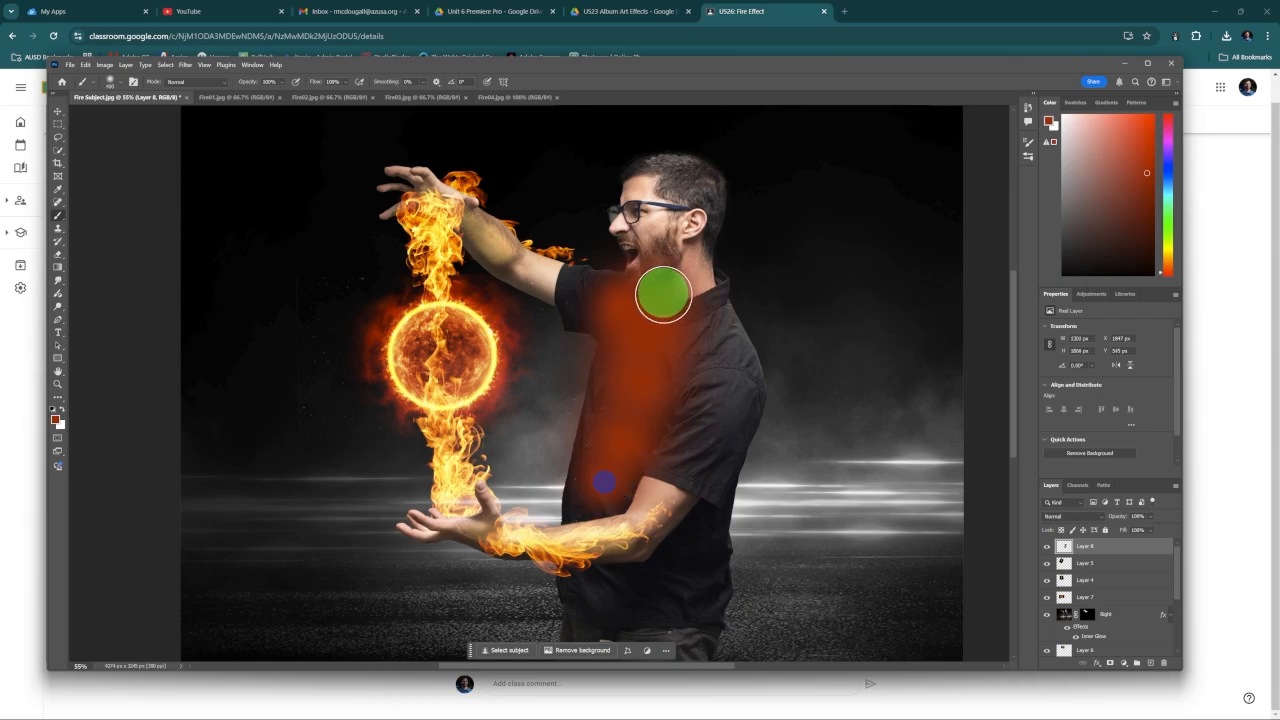
left_click_drag(664, 294, 673, 319)
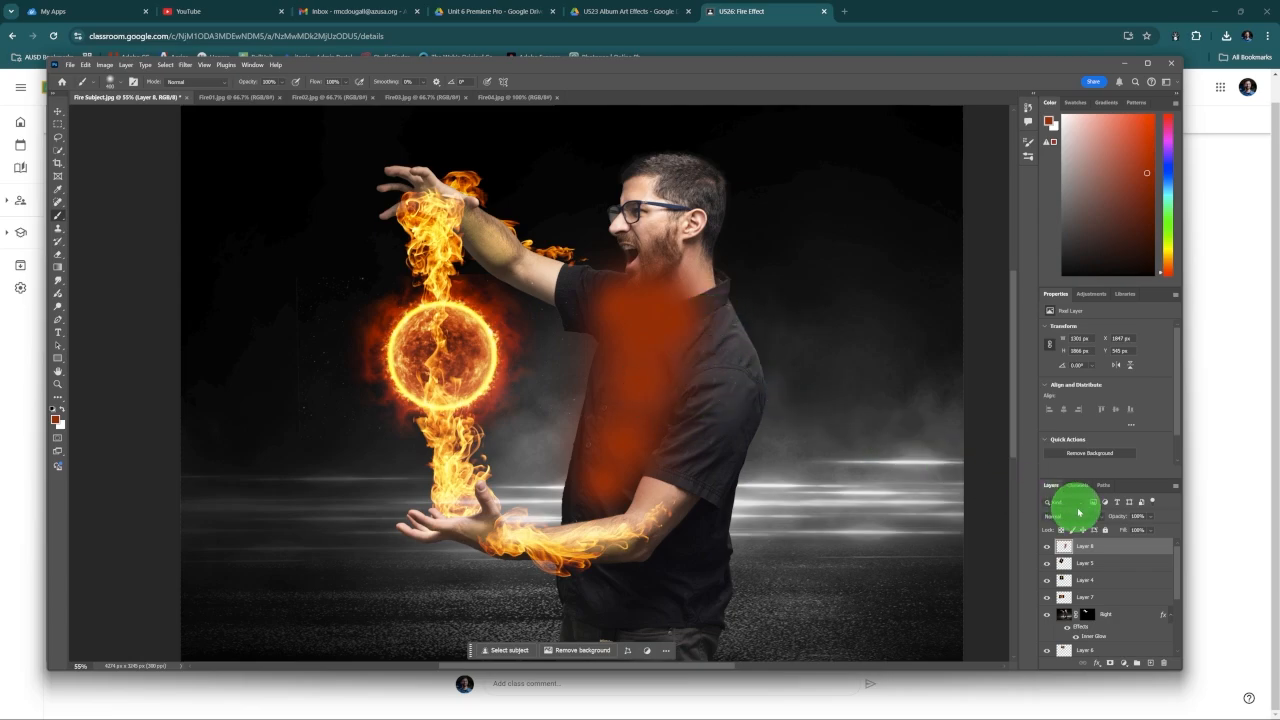
Step: Set the painted chest layer's blend mode to Overlay and lower its opacity to about 60%
left_click(1085, 516)
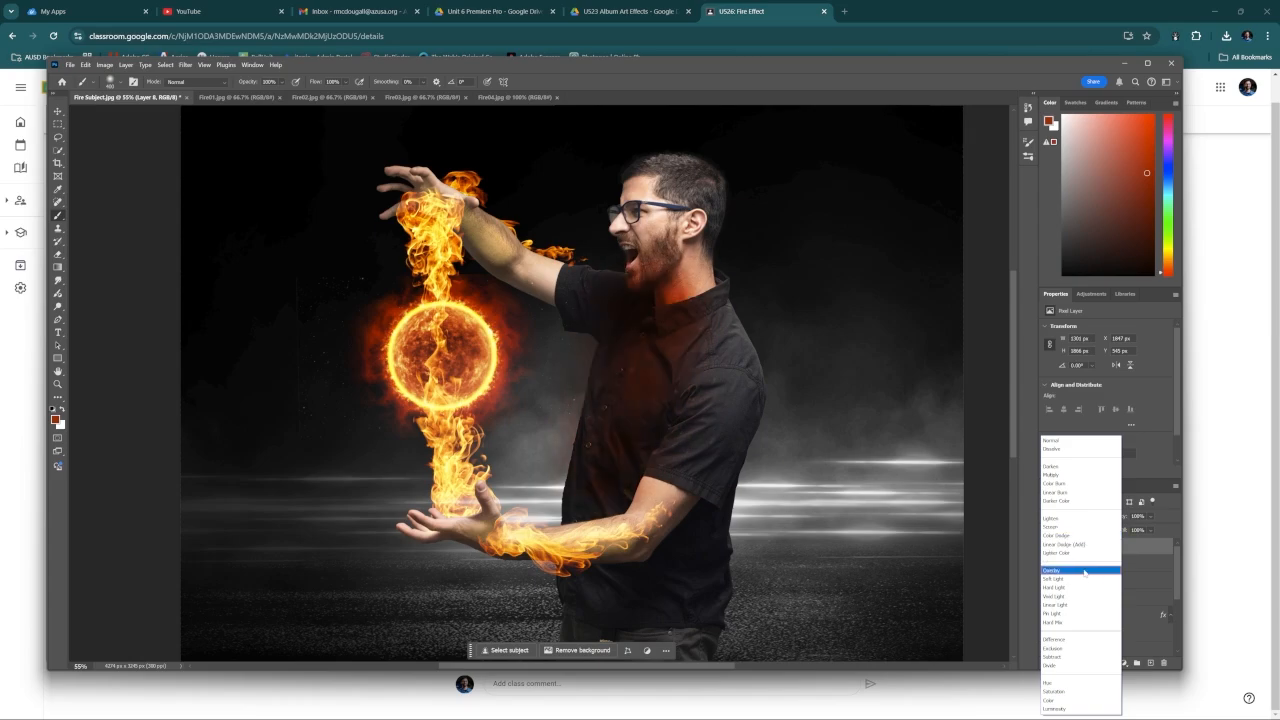
left_click(1086, 570)
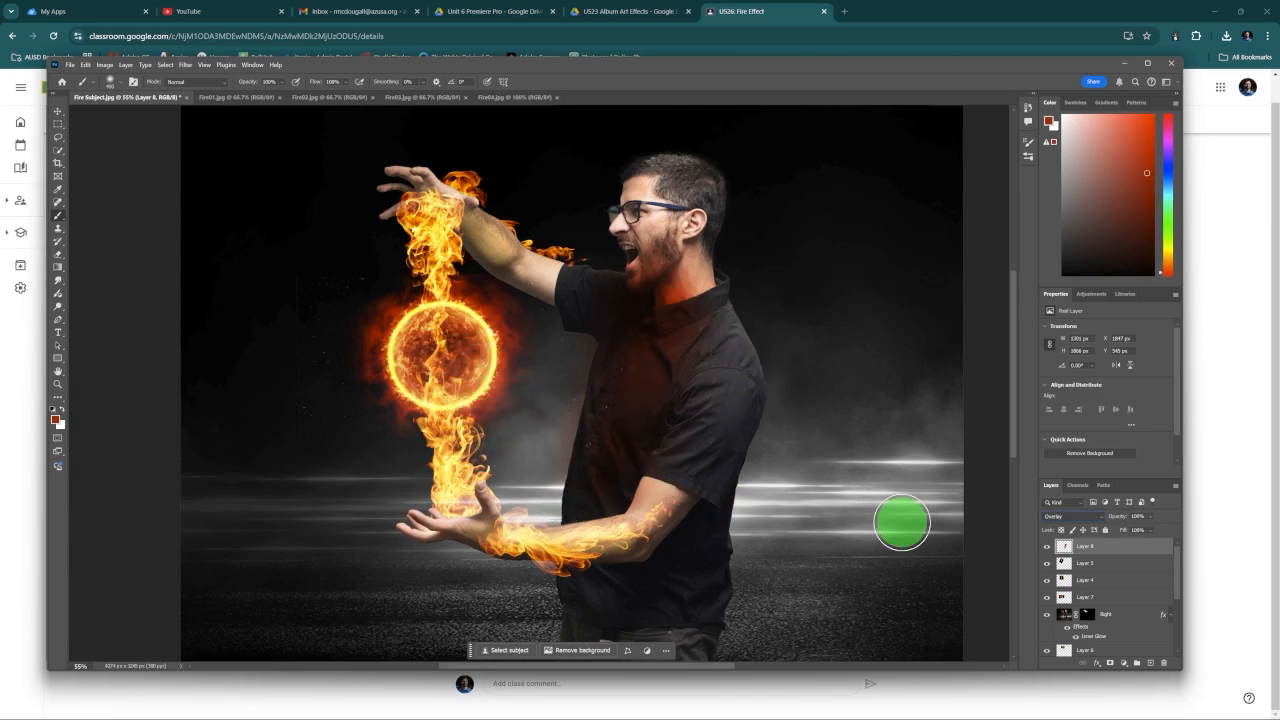
left_click(1153, 521)
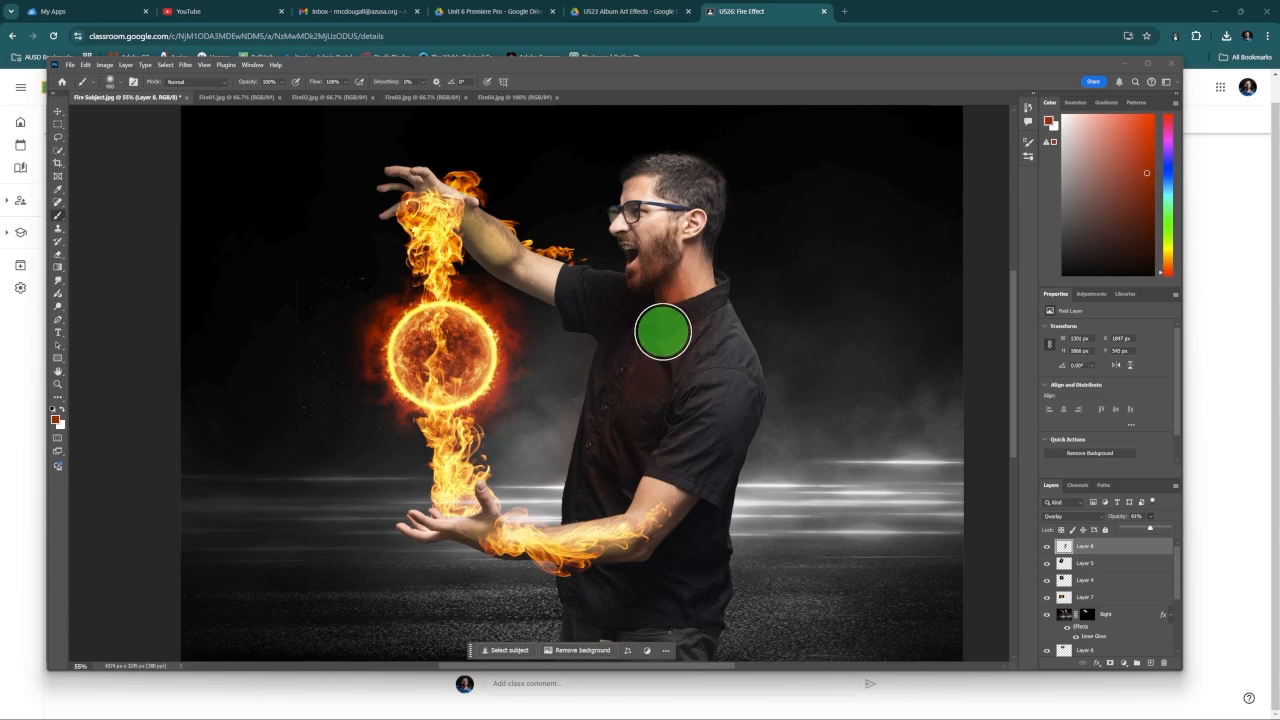
left_click(830, 84)
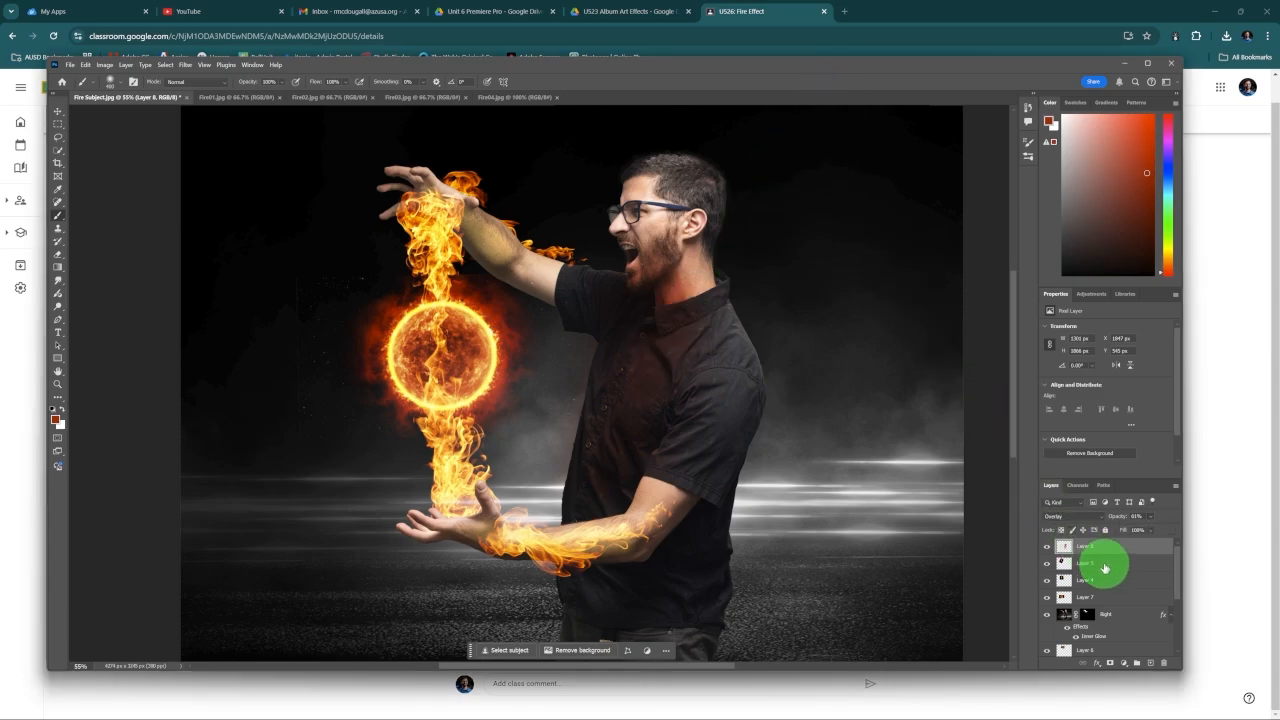
Step: Enlarge the Layers panel until the whole stack down to the Background layer fits
scroll(1116, 567, "down", 3)
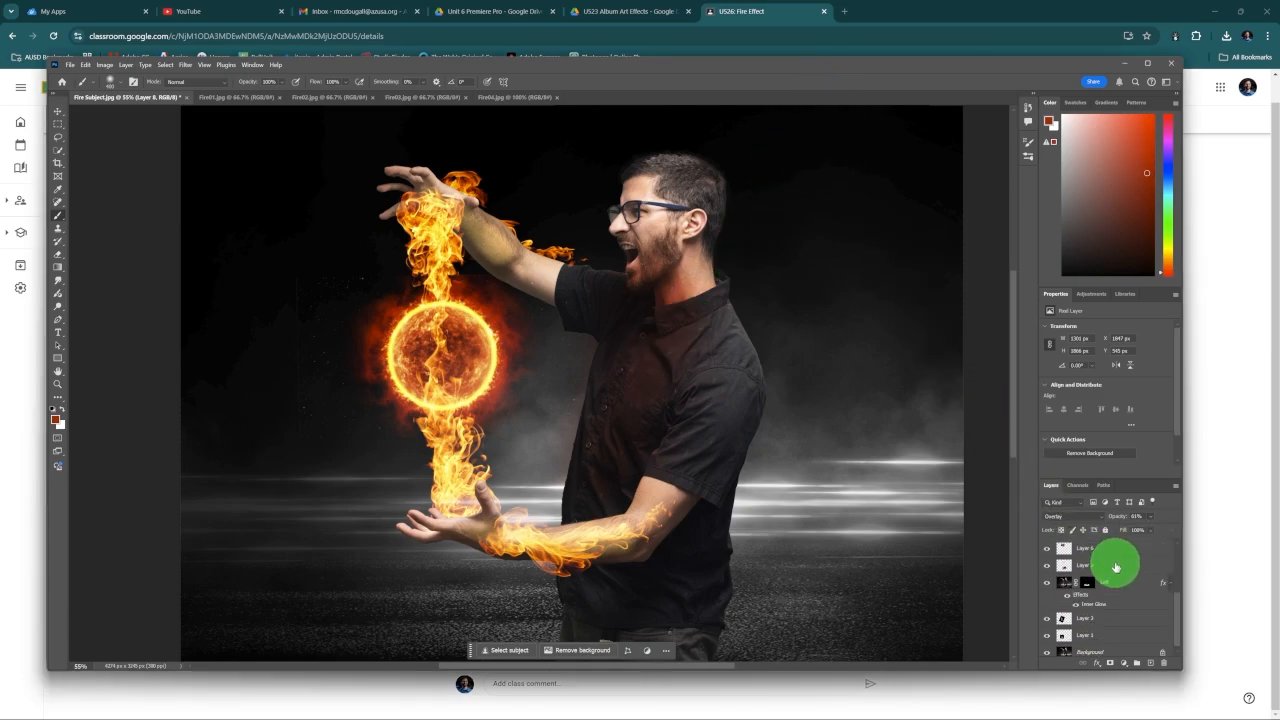
scroll(1116, 567, "up", 3)
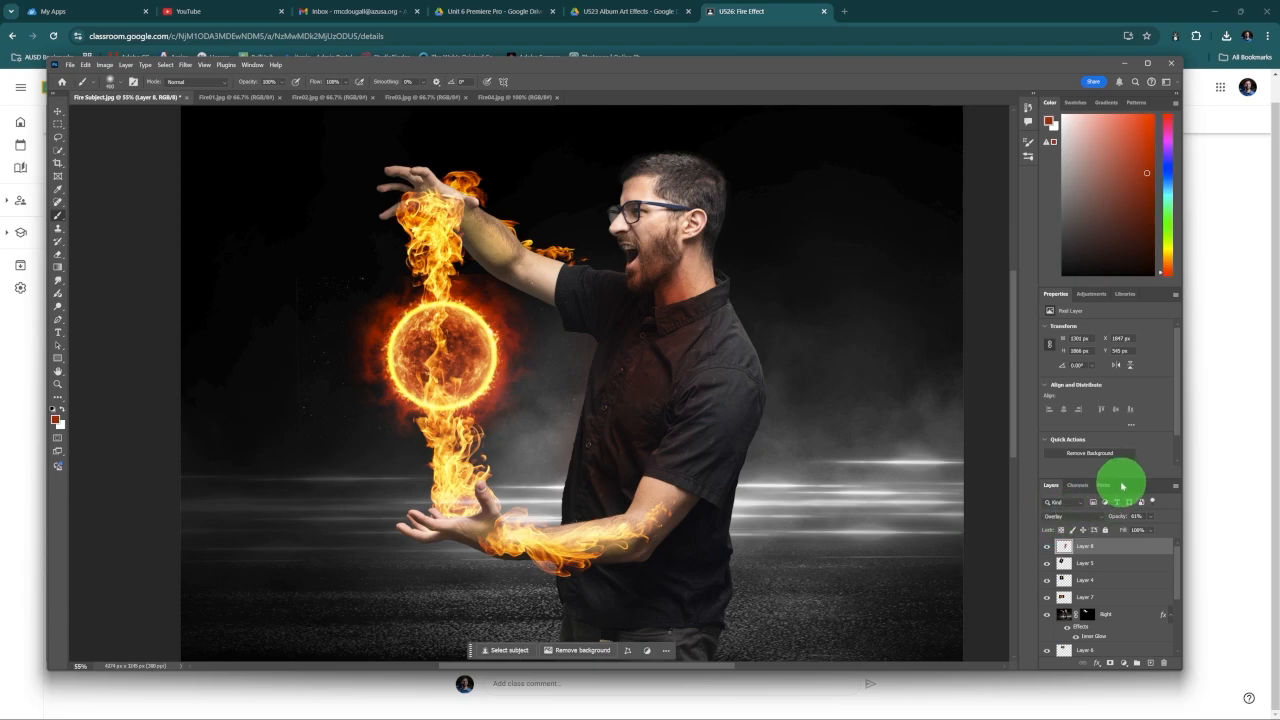
left_click_drag(1122, 478, 1123, 381)
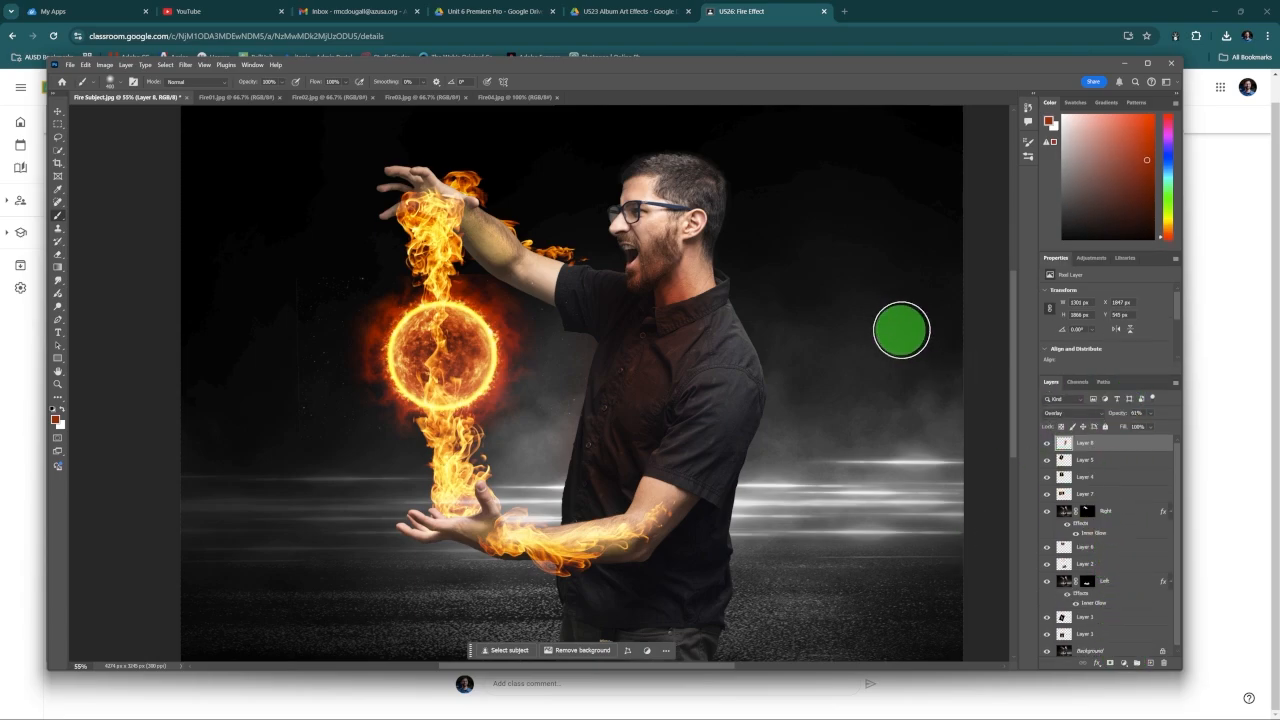
Step: Switch to Google Classroom and review the instructions of the U526: Fire Effect assignment
left_click(749, 14)
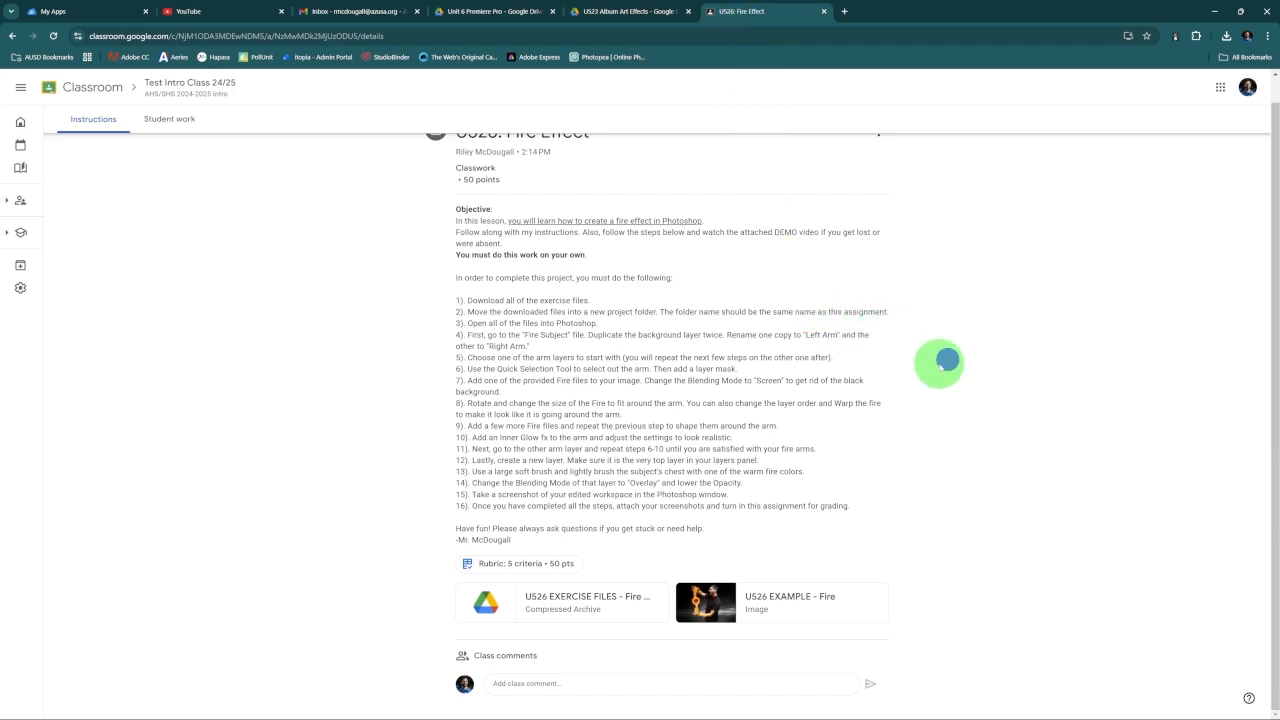
scroll(947, 360, "up", 1)
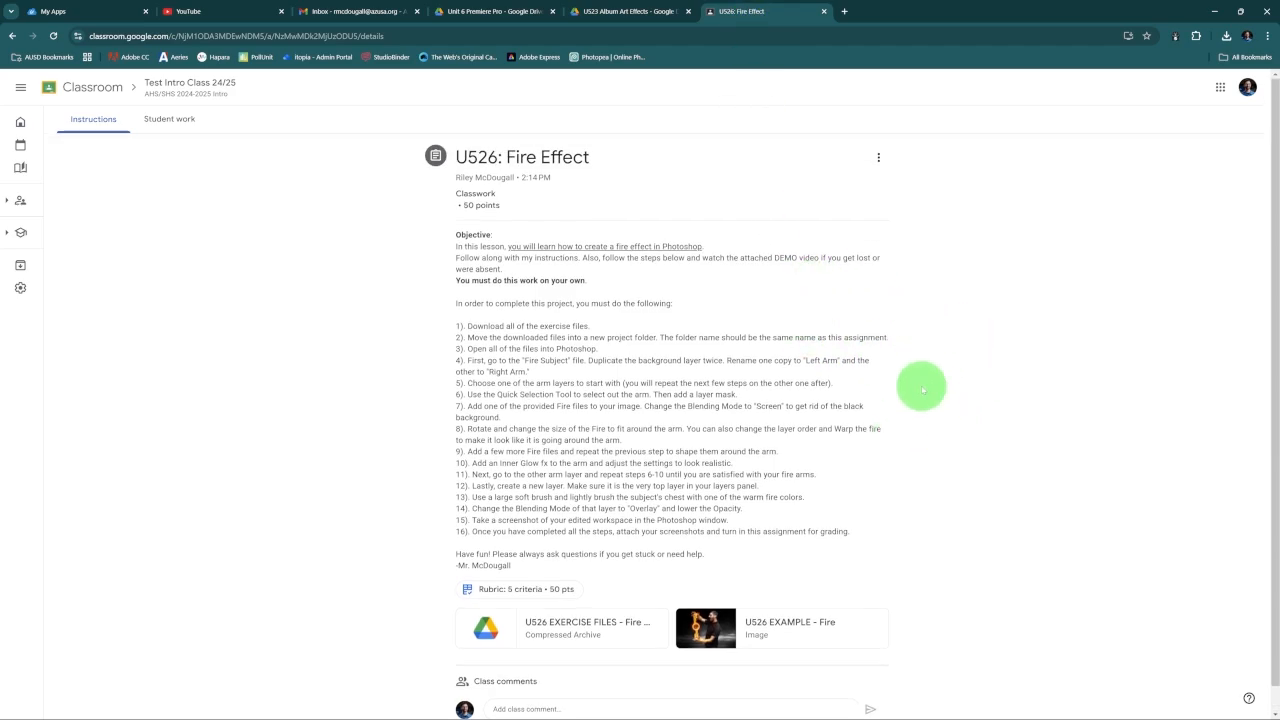